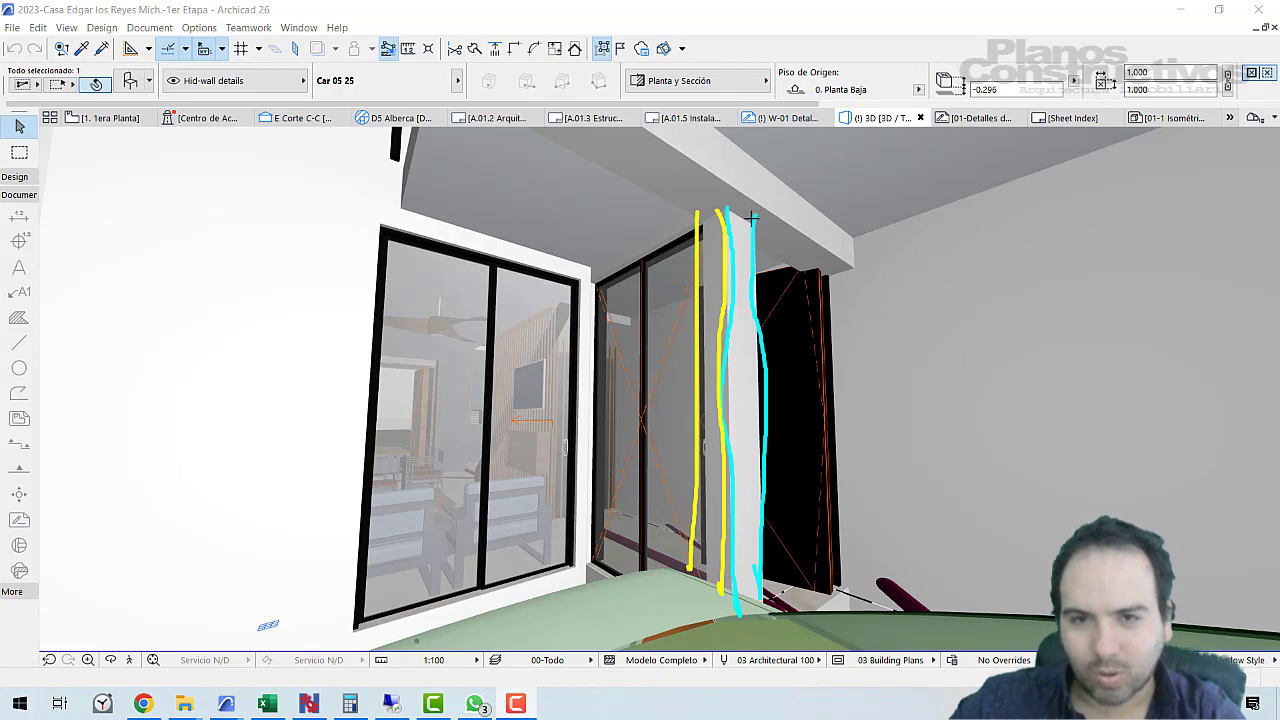
Mark the two adjoining faces of the column beside the glass doors with green and red annotation strokes, and clear the annotations.
left_click_drag(737, 215, 742, 277)
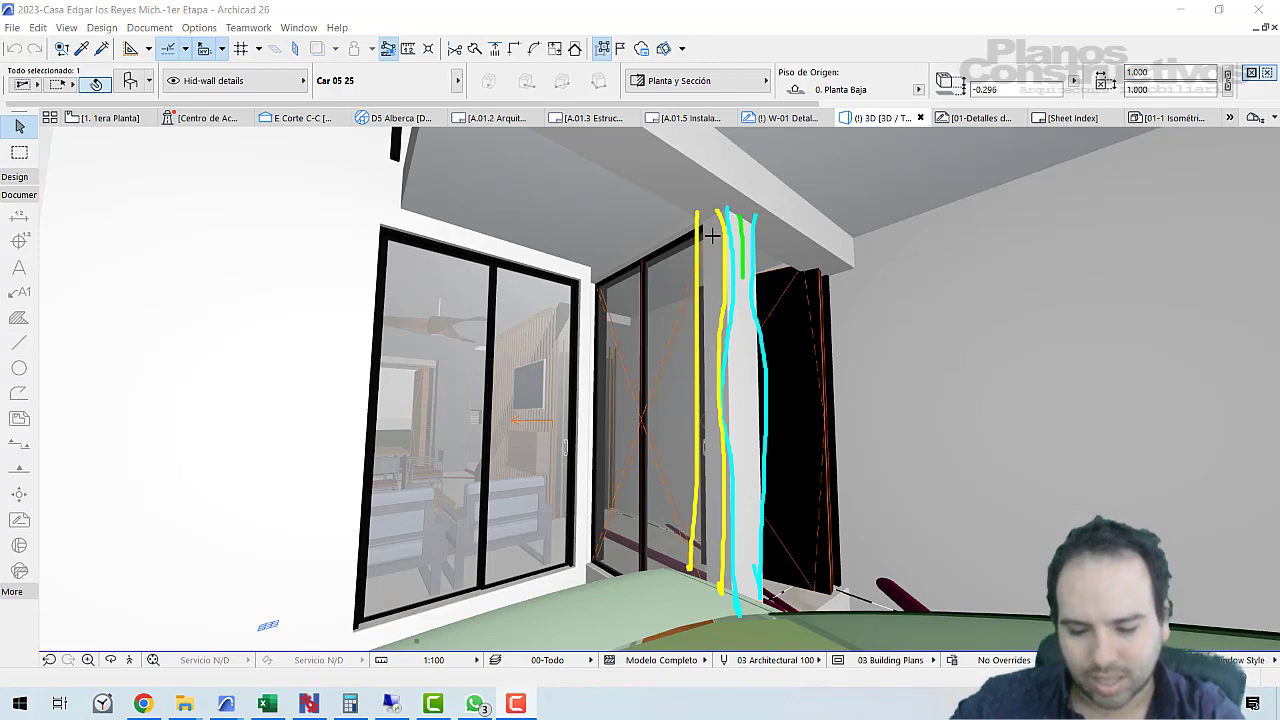
key("r")
left_click_drag(716, 207, 718, 278)
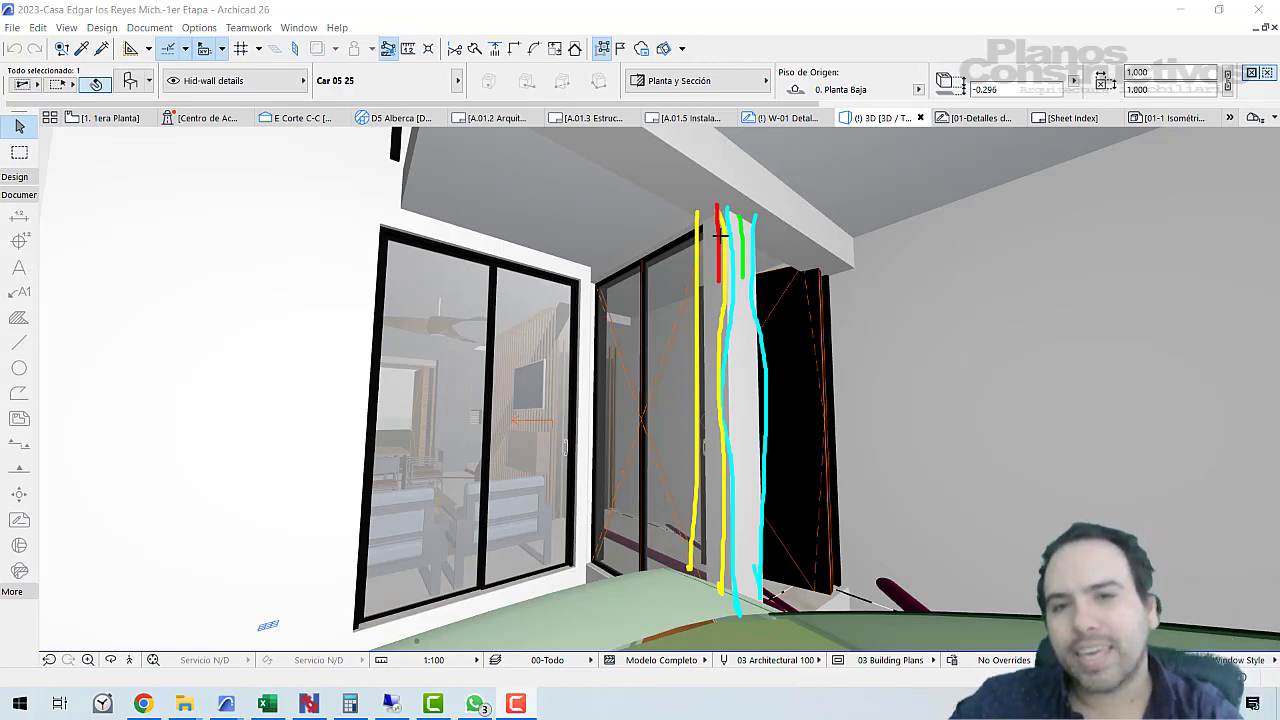
key("Escape")
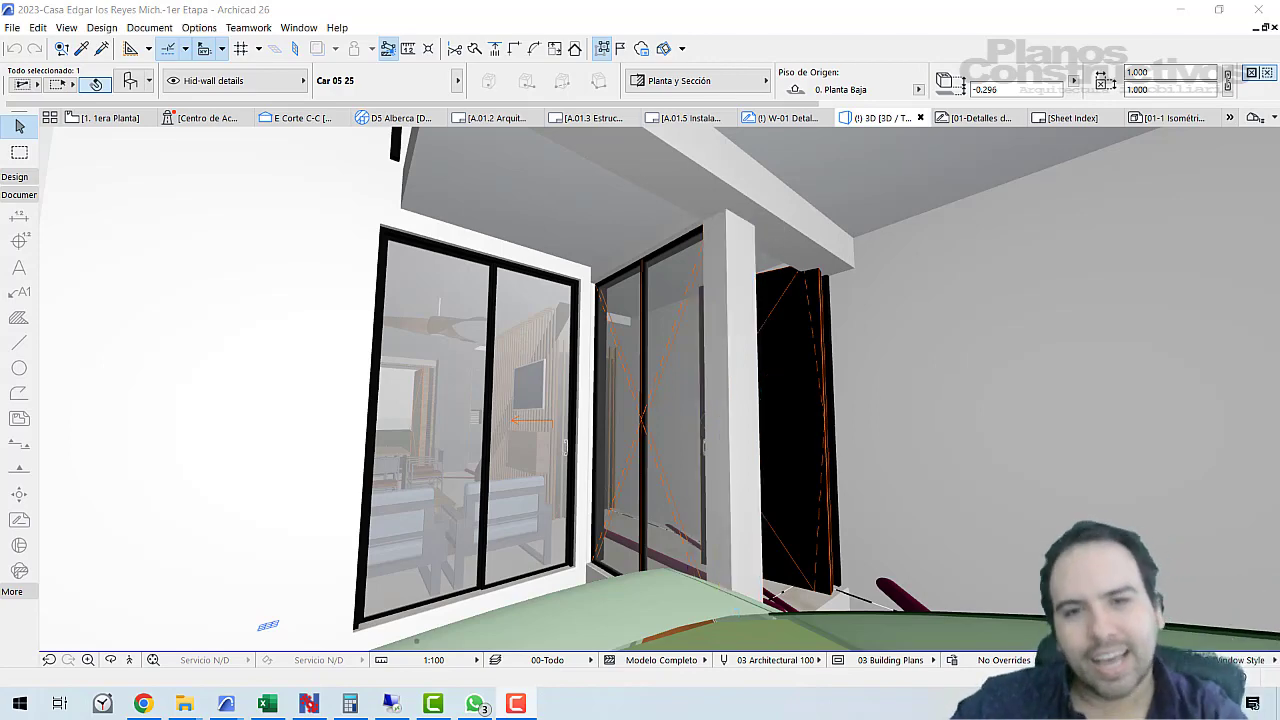
Fly through the 3D model past the parked car to the side passage, change the renovation filter and clear the selection.
left_click(129, 660)
key("Up")
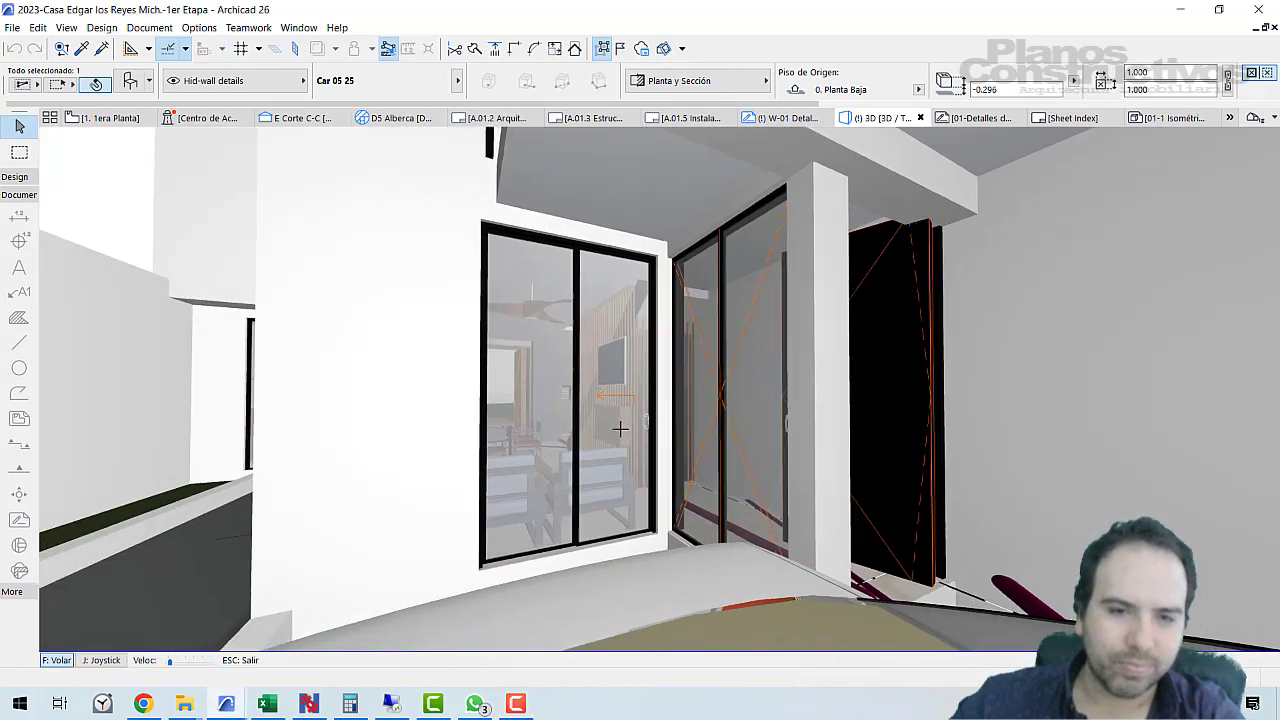
key("Up")
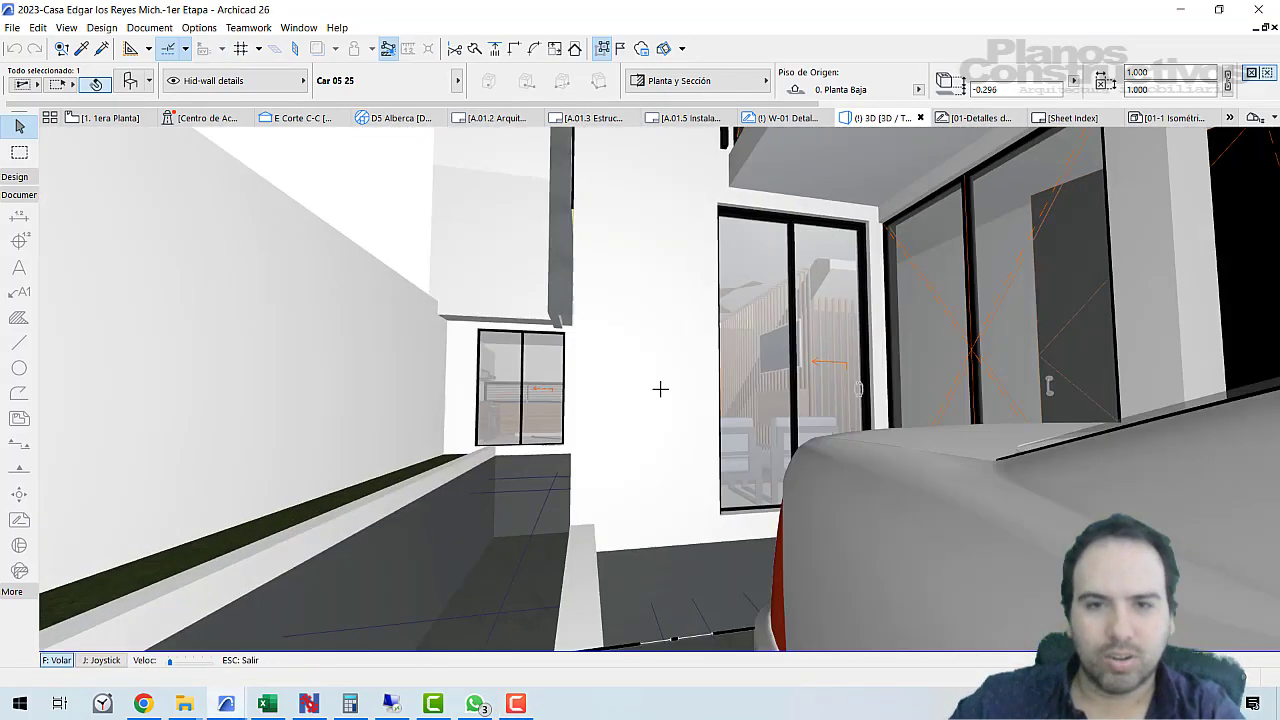
key("Up")
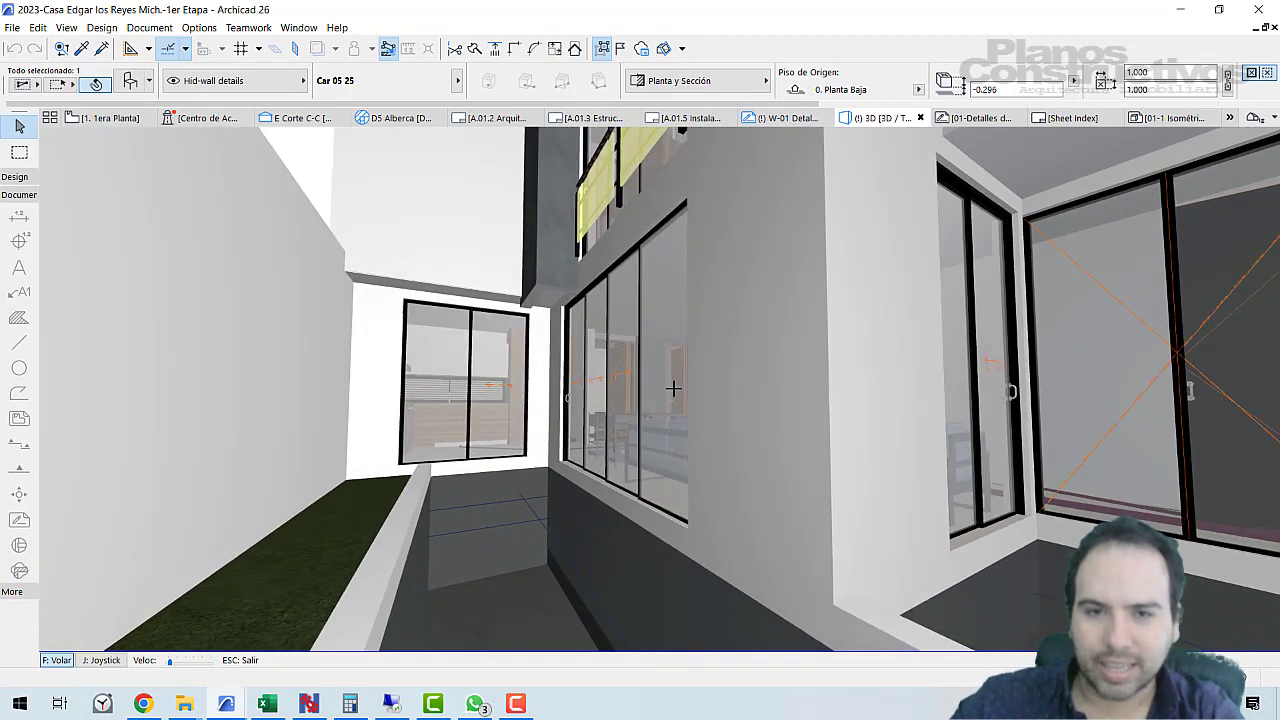
key("Escape")
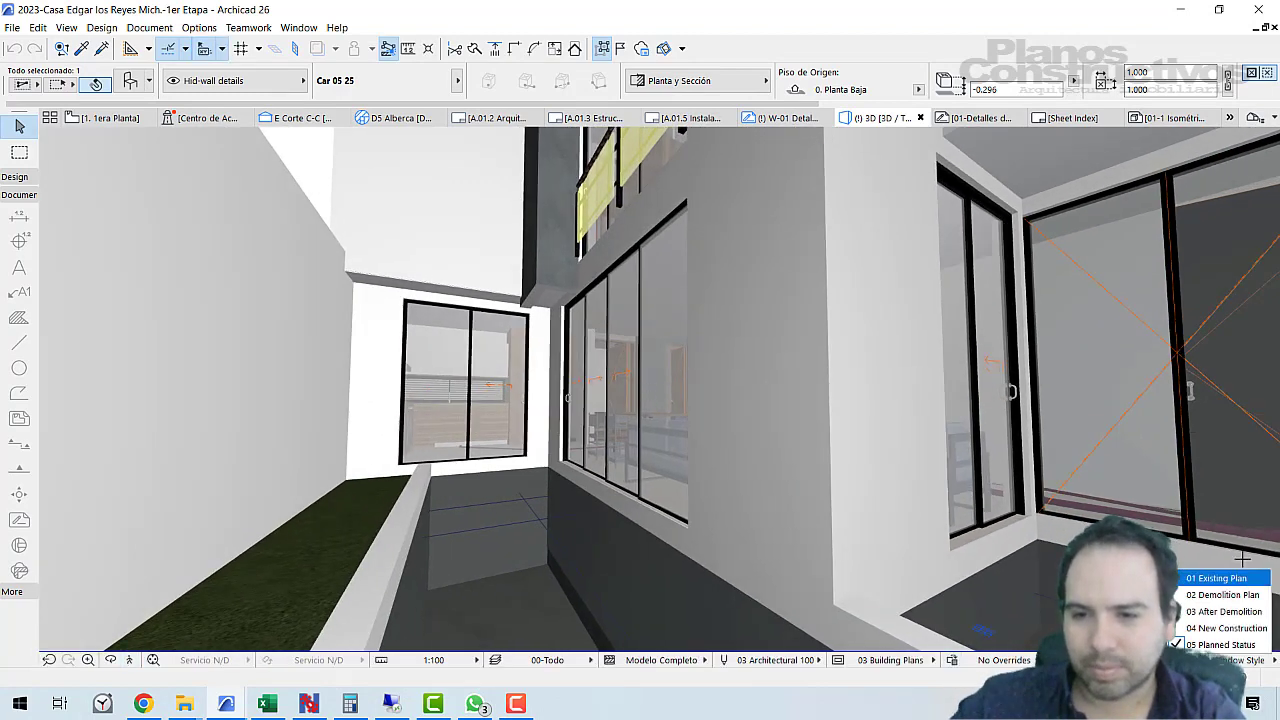
key("Escape")
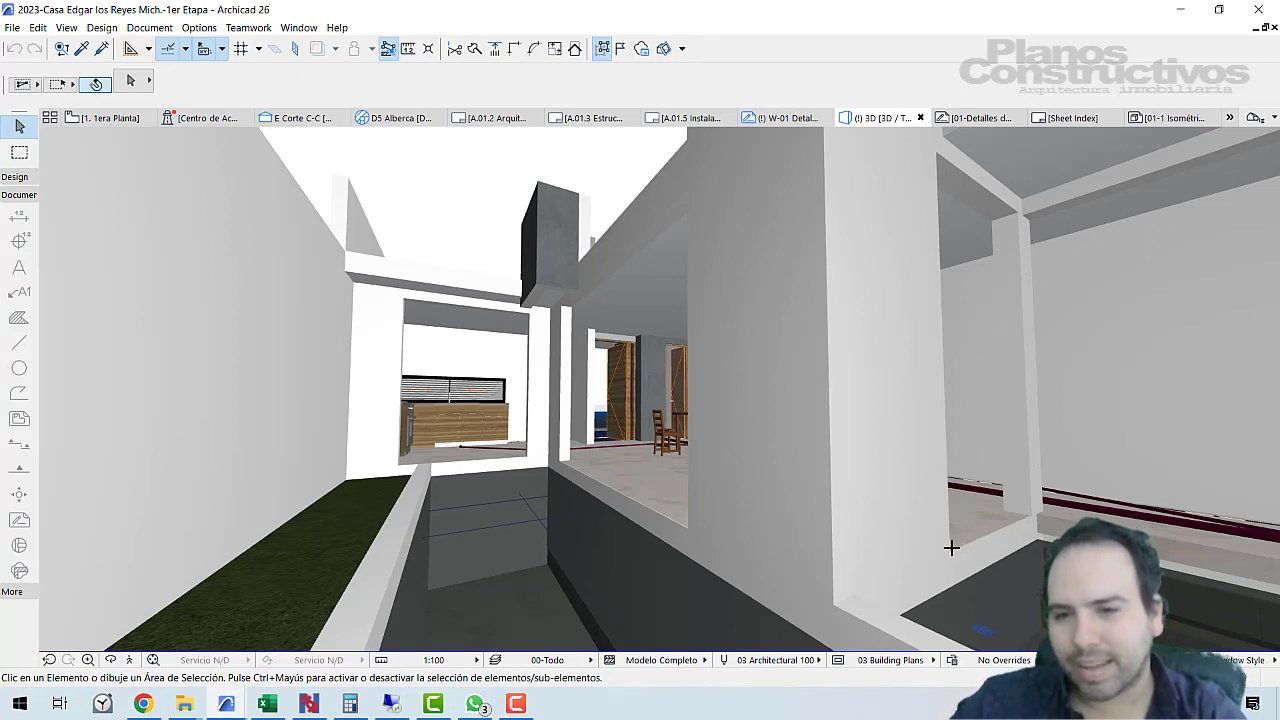
Outline the empty door opening beside the side passage with red annotation strokes and clear the annotations.
left_click_drag(948, 548, 1020, 508)
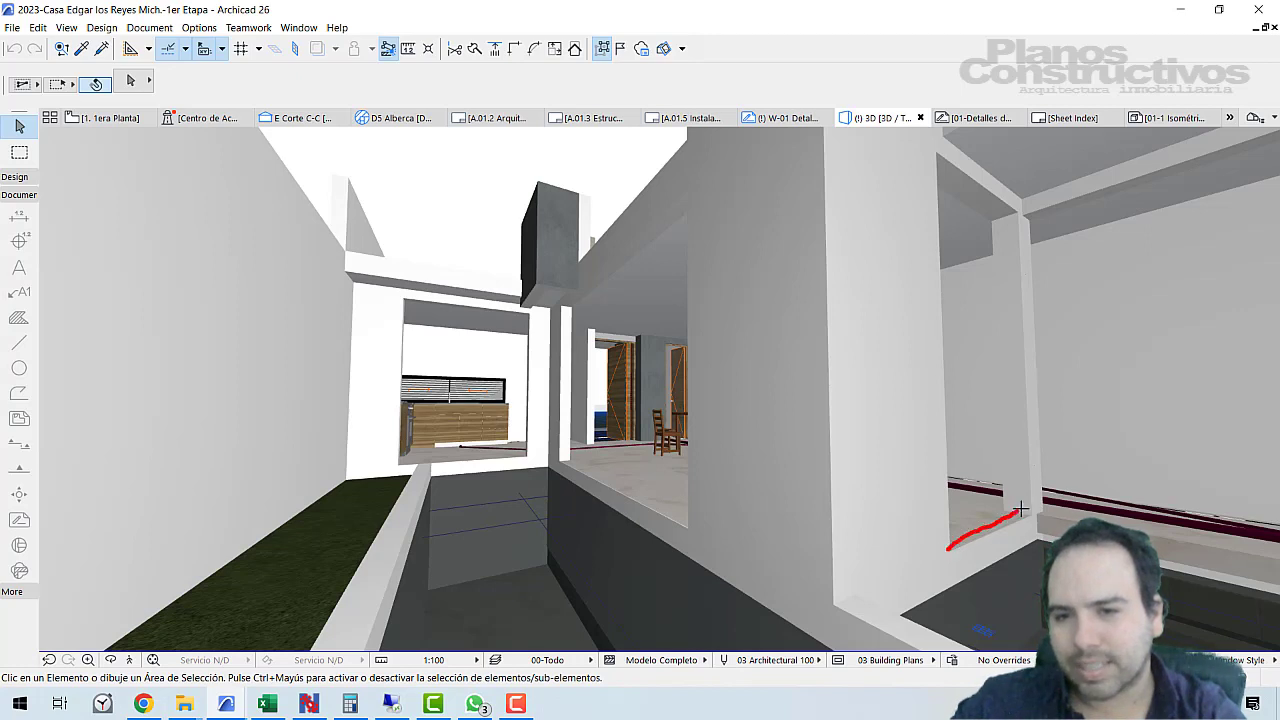
key("Escape")
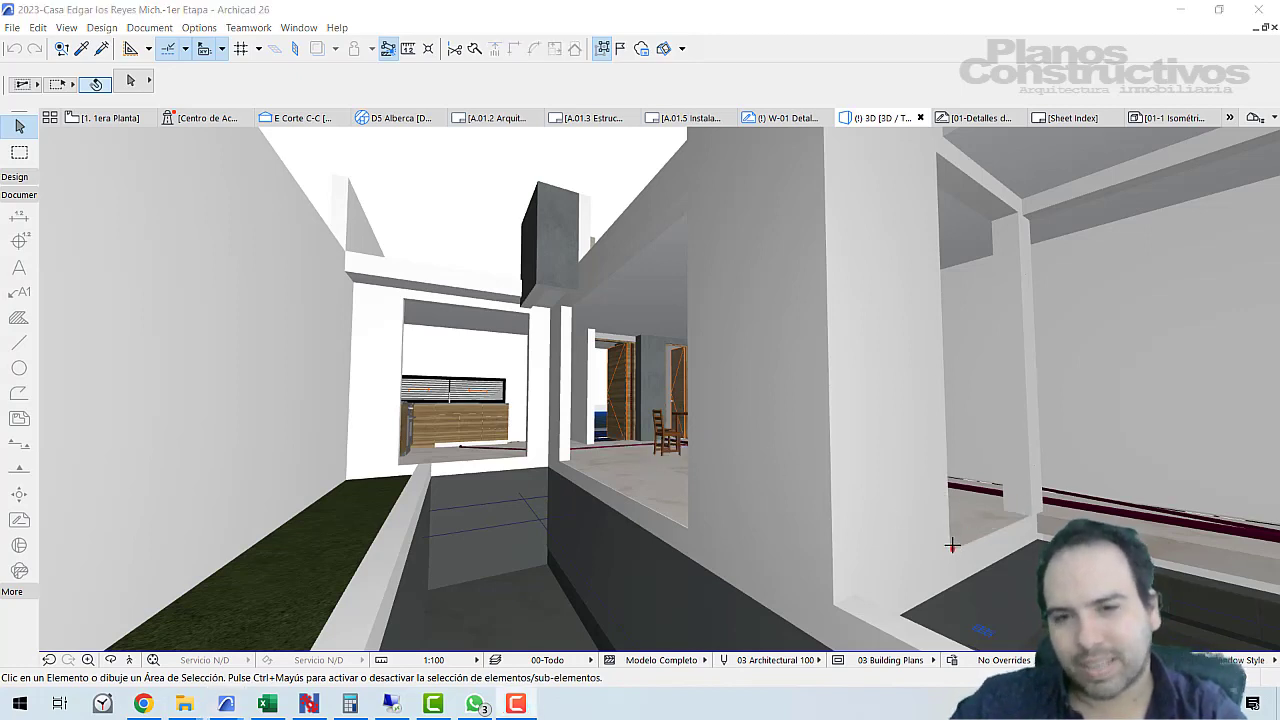
mouse_move(952, 546)
left_mouse_down()
mouse_move(934, 162)
mouse_move(1015, 207)
mouse_move(1025, 500)
left_mouse_up()
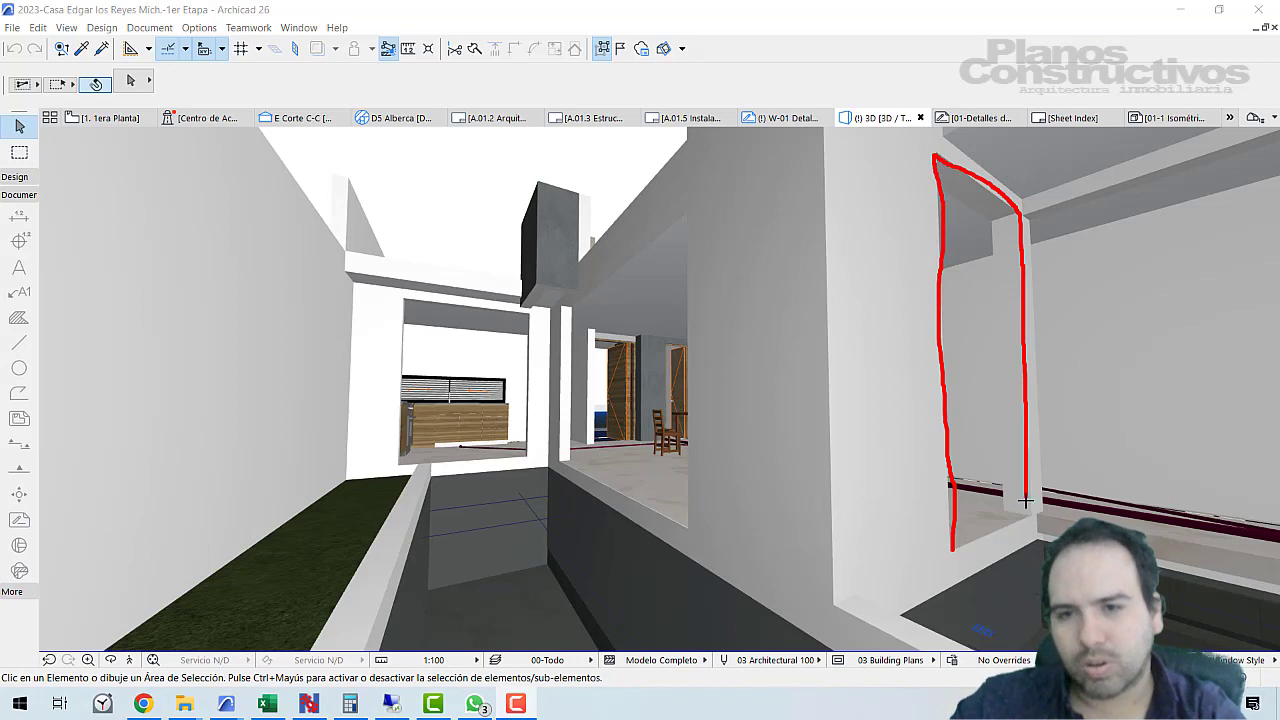
left_click_drag(995, 208, 987, 220)
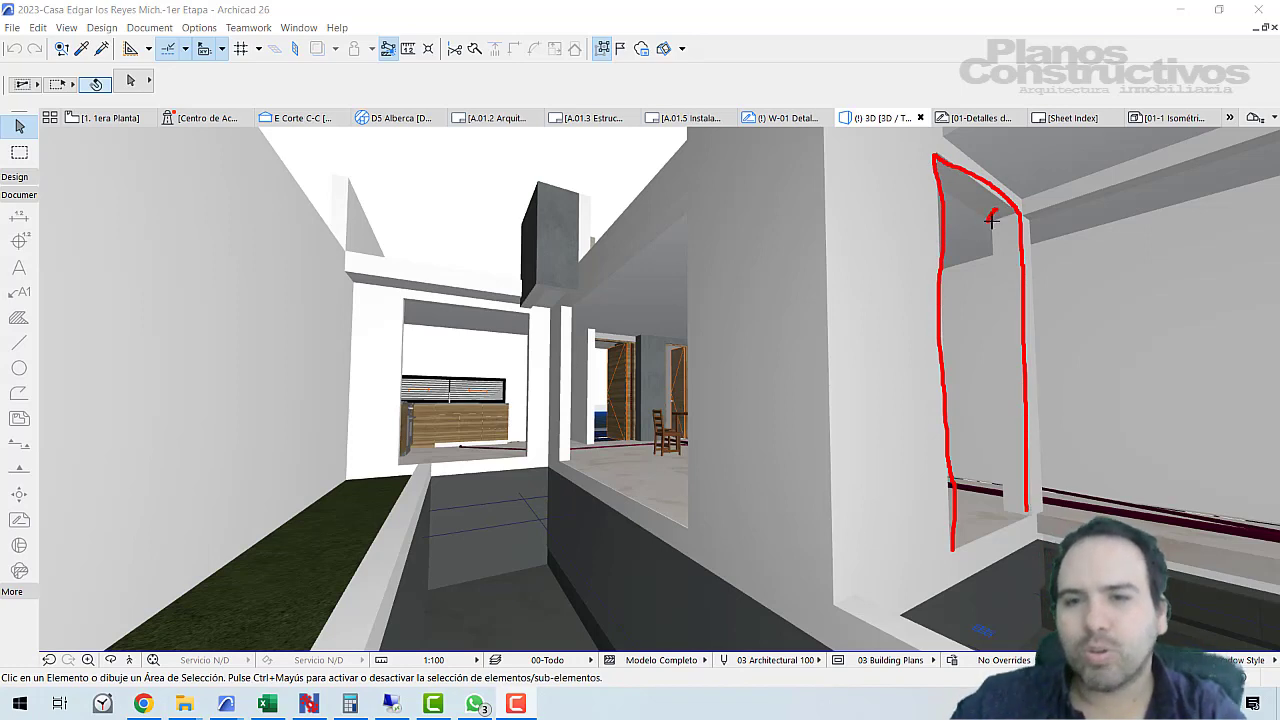
key("Escape")
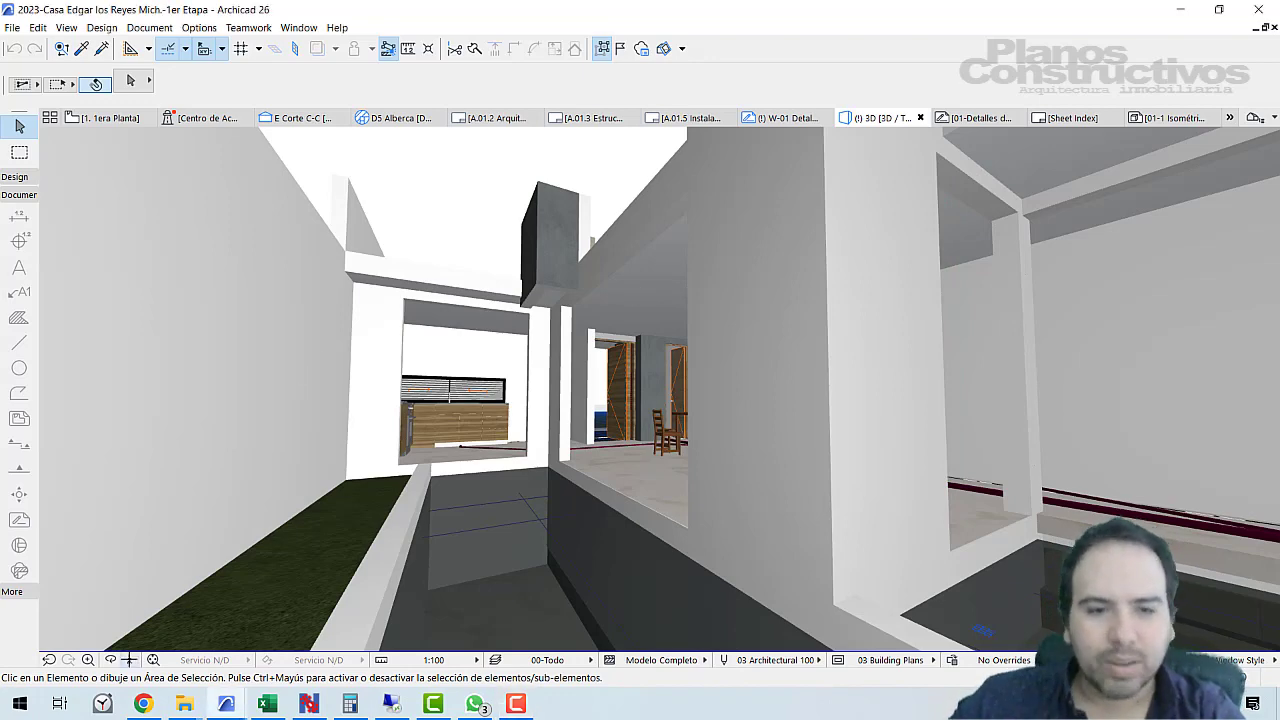
Switch to the Excel workbook 01-Control de obra and review the description rows of the cement-sand boquilla price breakdown under row 1023.
left_click(267, 703)
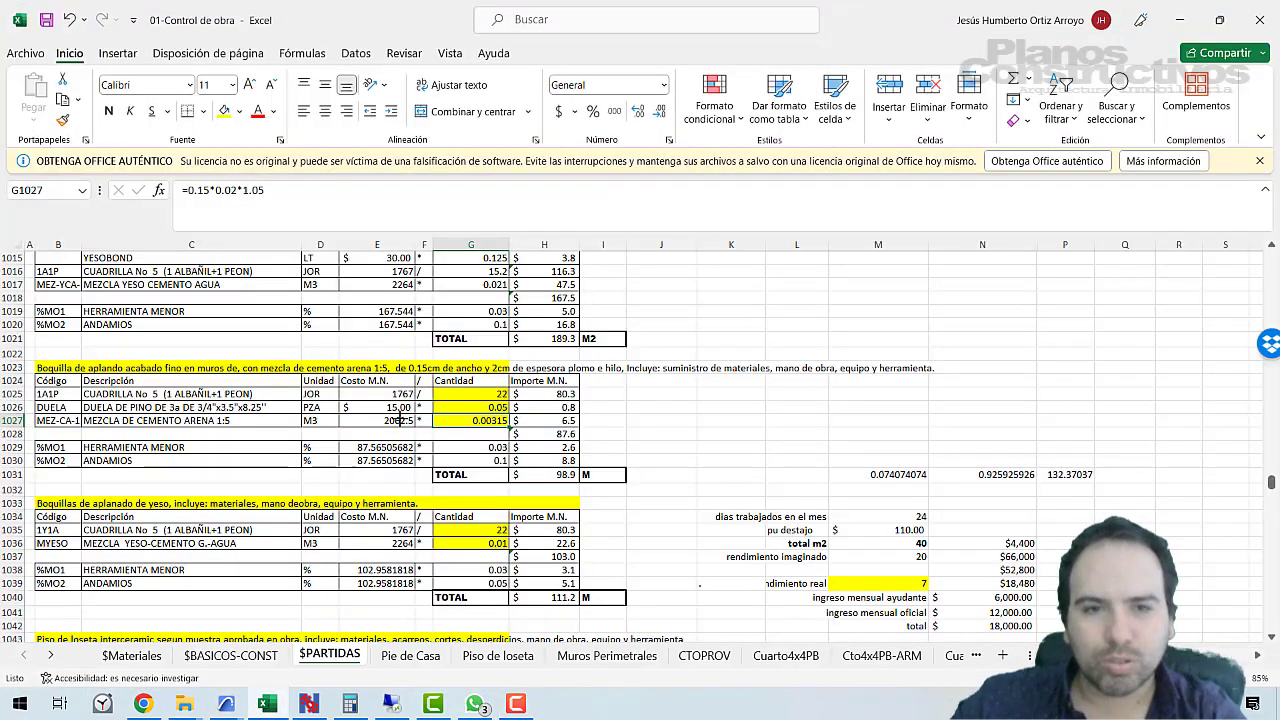
scroll(122, 460, "up", 4)
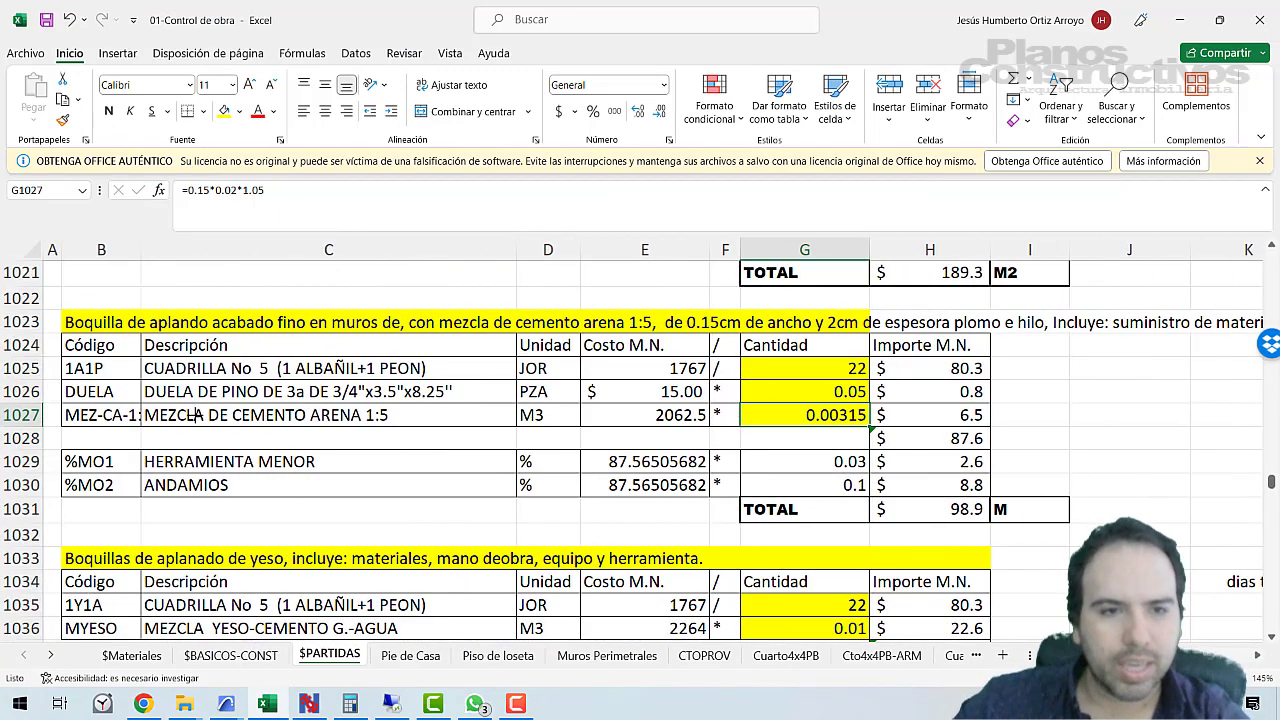
left_click(193, 392)
left_click(215, 370)
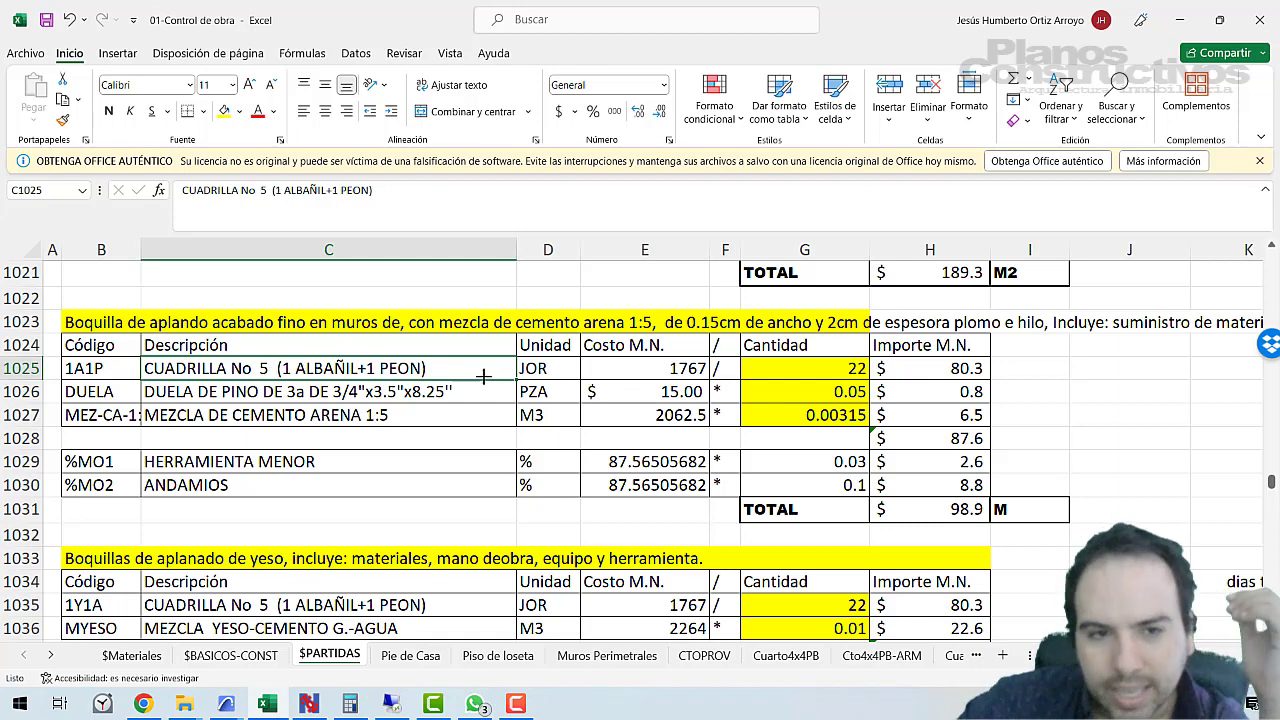
Check the width and thickness wording in the boquilla title in row 1023, and the crew description and quantity in row 1025.
left_click(622, 325)
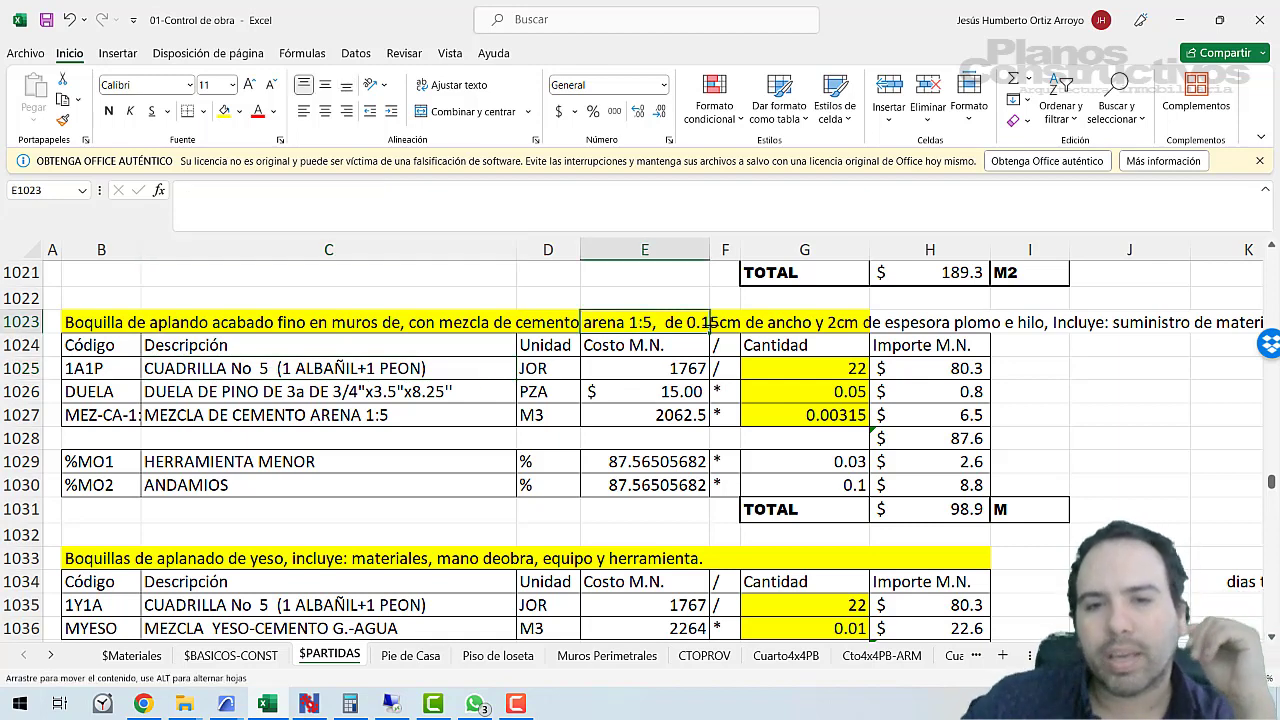
left_click(725, 323)
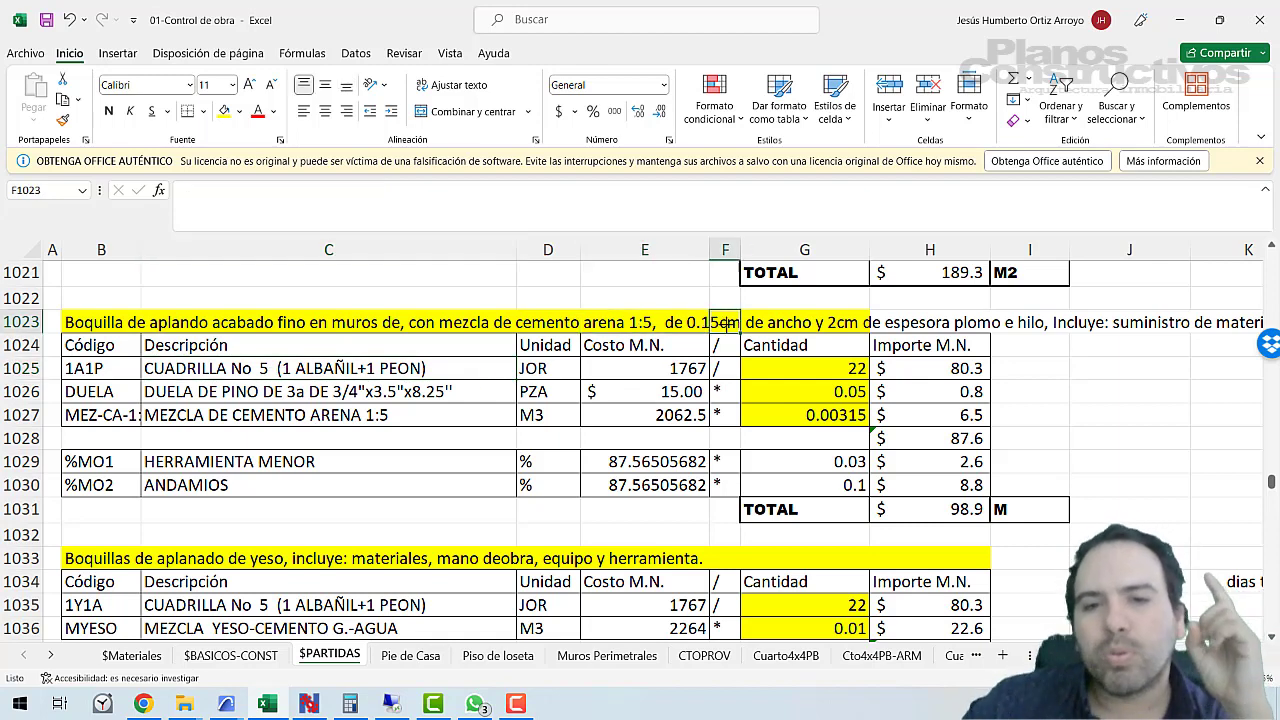
left_click(843, 322)
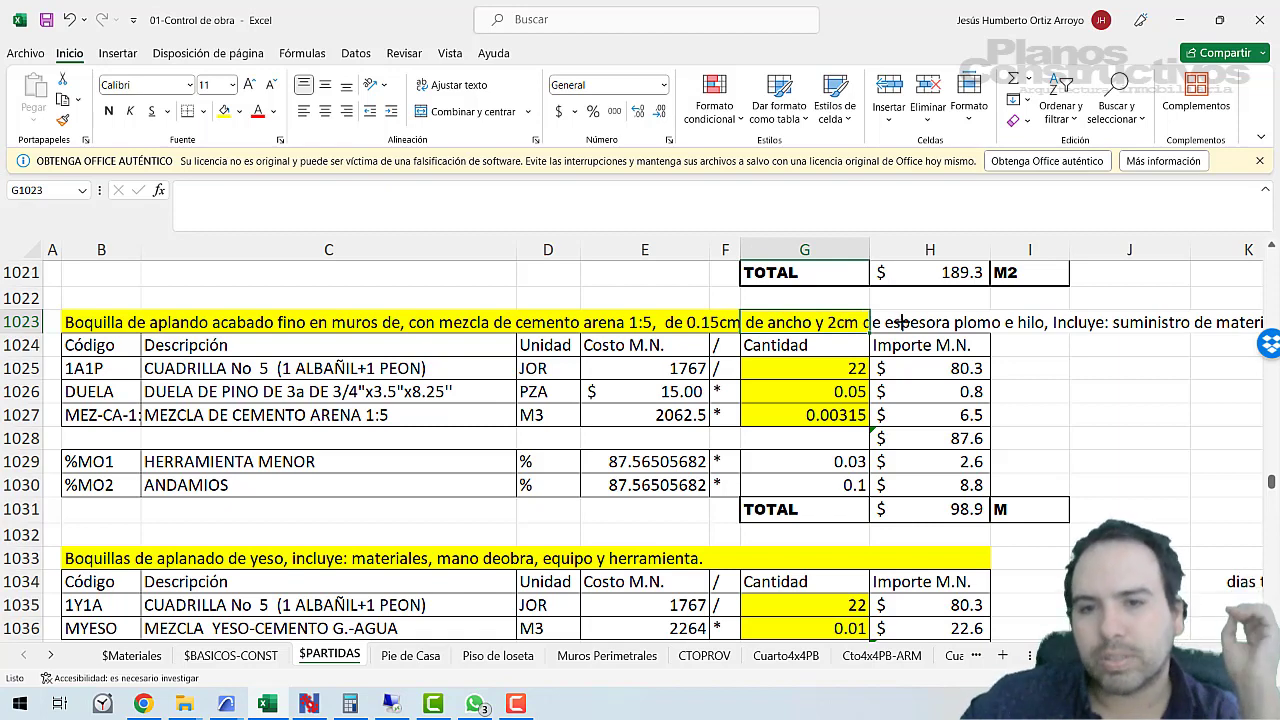
left_click(902, 322)
left_click(393, 370)
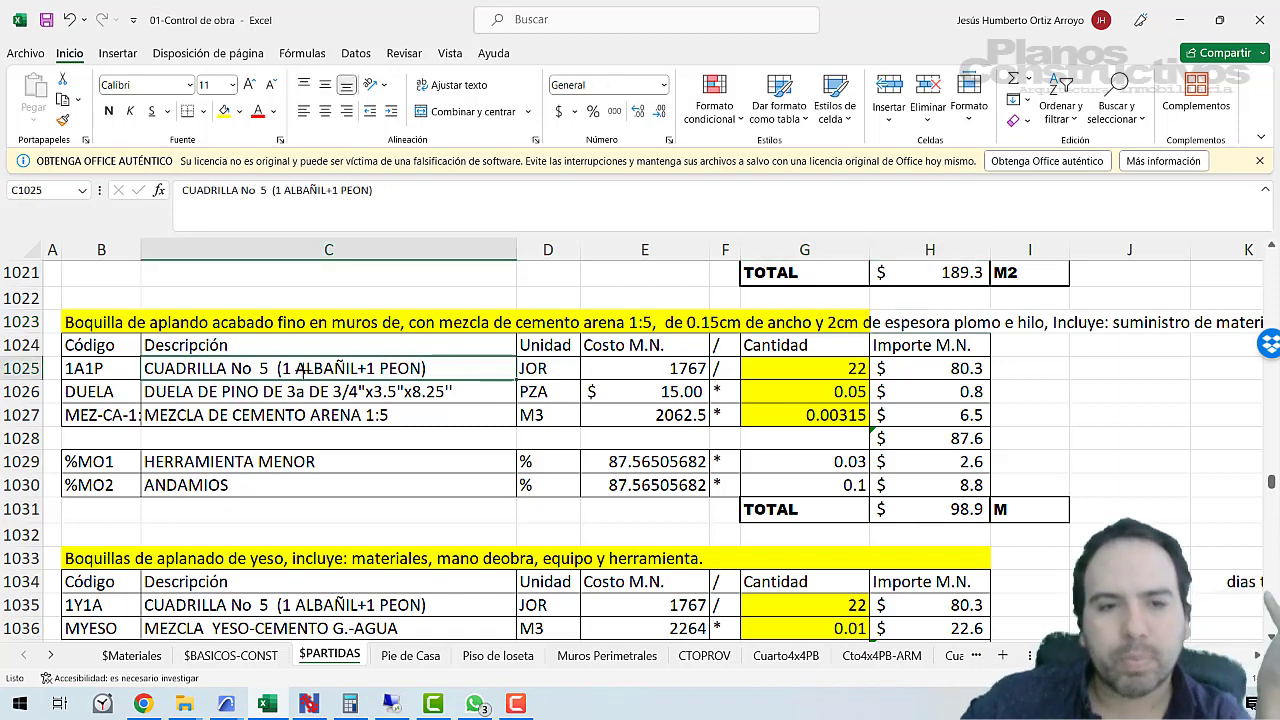
left_click(796, 368)
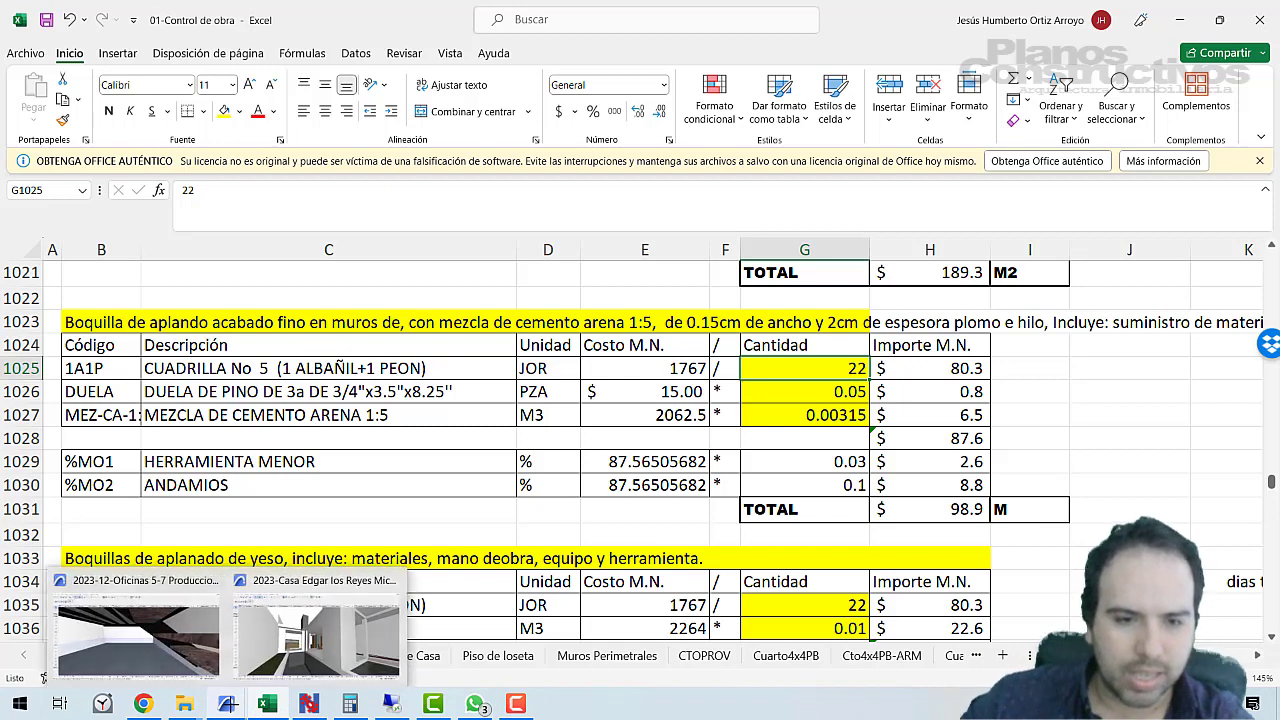
Switch to the Archicad house project, mark the vertical edges of the door opening with red and yellow annotation strokes, and clear them.
left_click(330, 645)
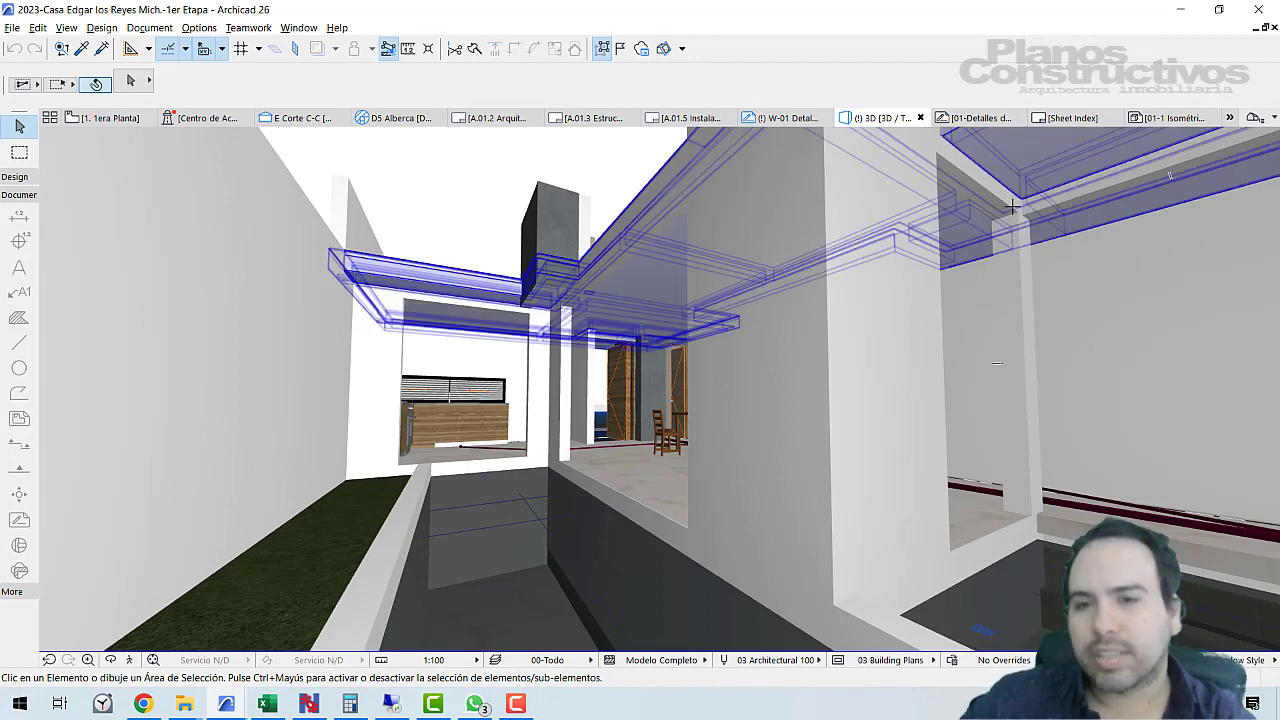
mouse_move(1014, 212)
left_mouse_down()
mouse_move(1033, 467)
mouse_move(1017, 446)
left_mouse_up()
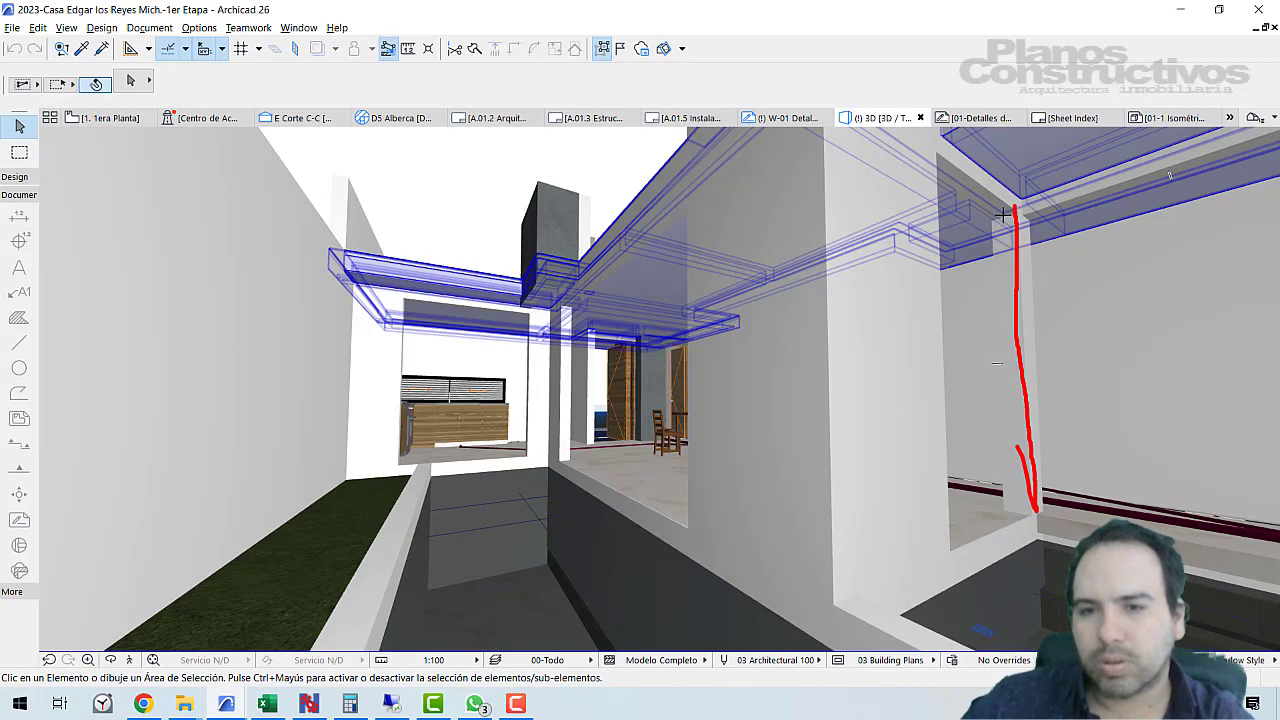
left_click_drag(1000, 226, 999, 294)
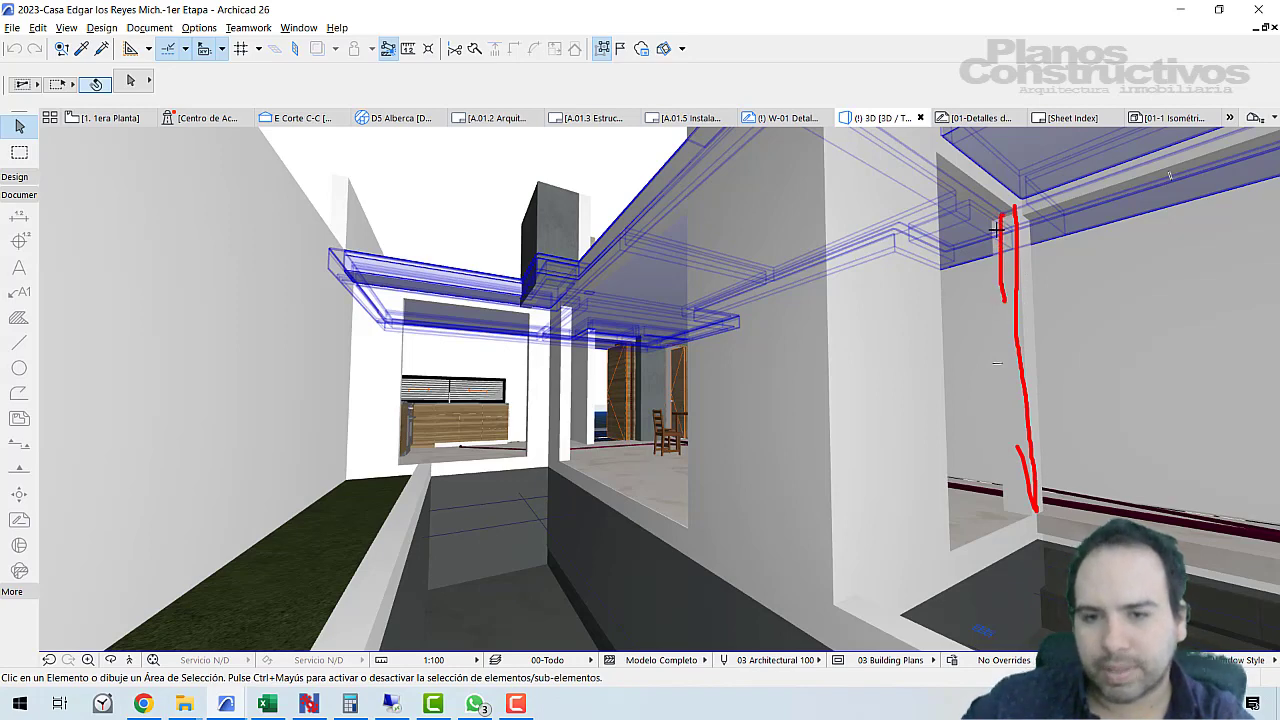
mouse_move(997, 212)
left_mouse_down()
mouse_move(1010, 512)
mouse_move(1010, 492)
left_mouse_up()
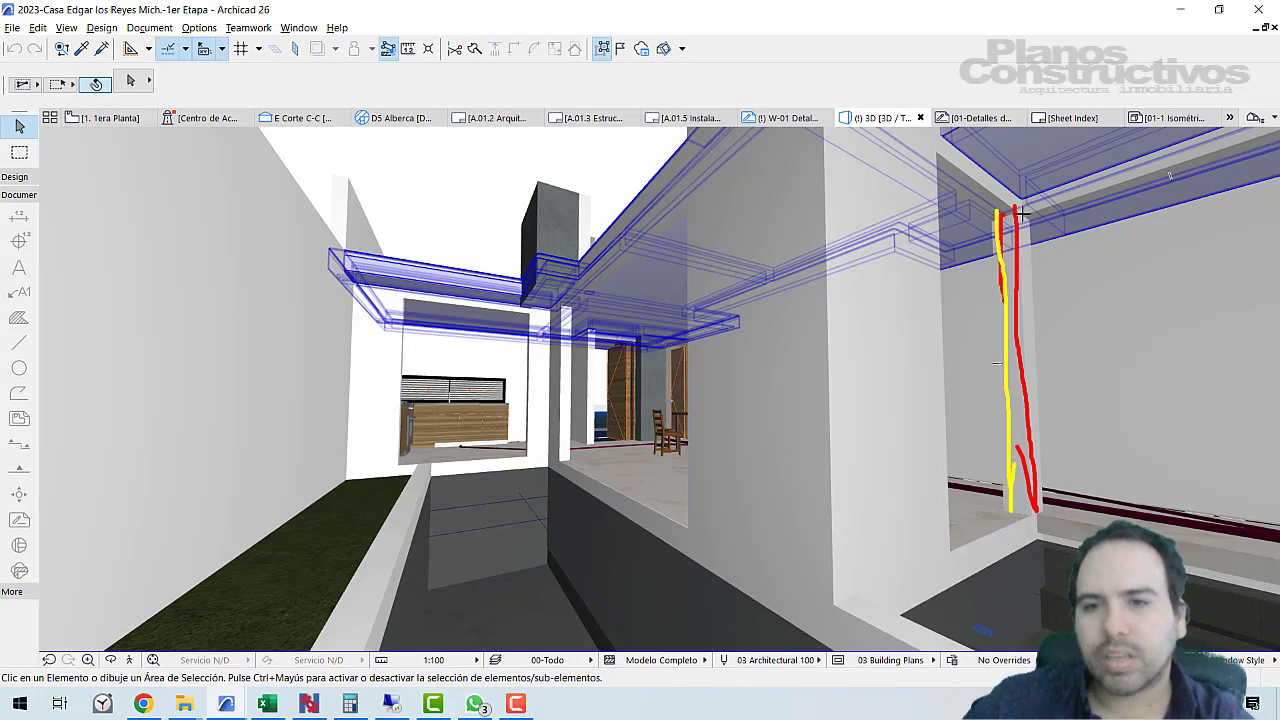
key("Escape")
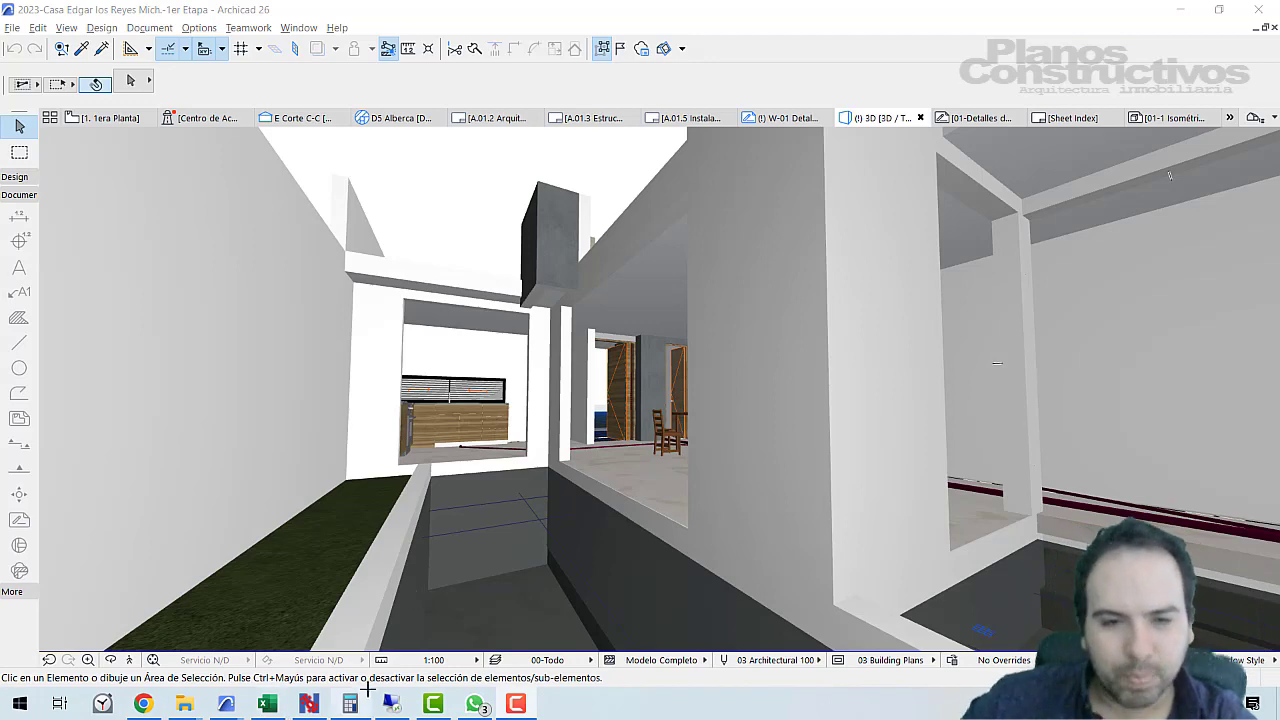
Return to the Excel boquilla breakdown and check the crew's quantity in G1025 and the pine board's quantity in G1026.
left_click(267, 704)
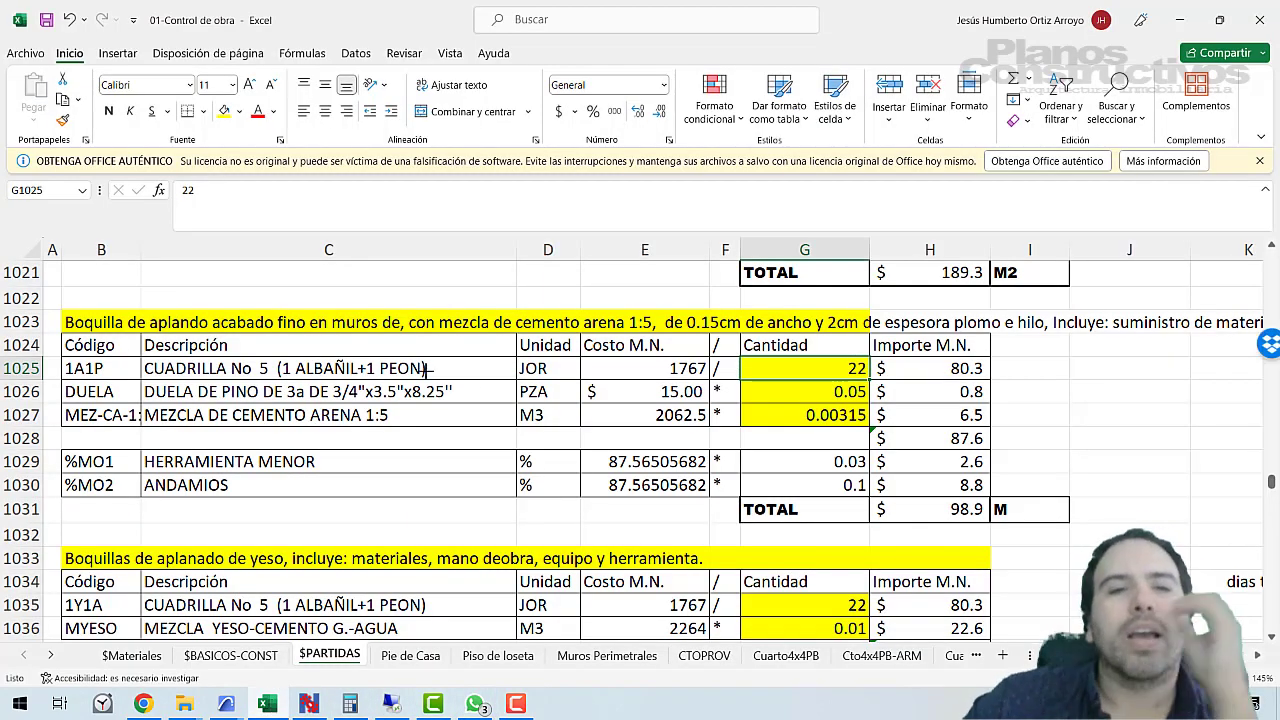
left_click(322, 368)
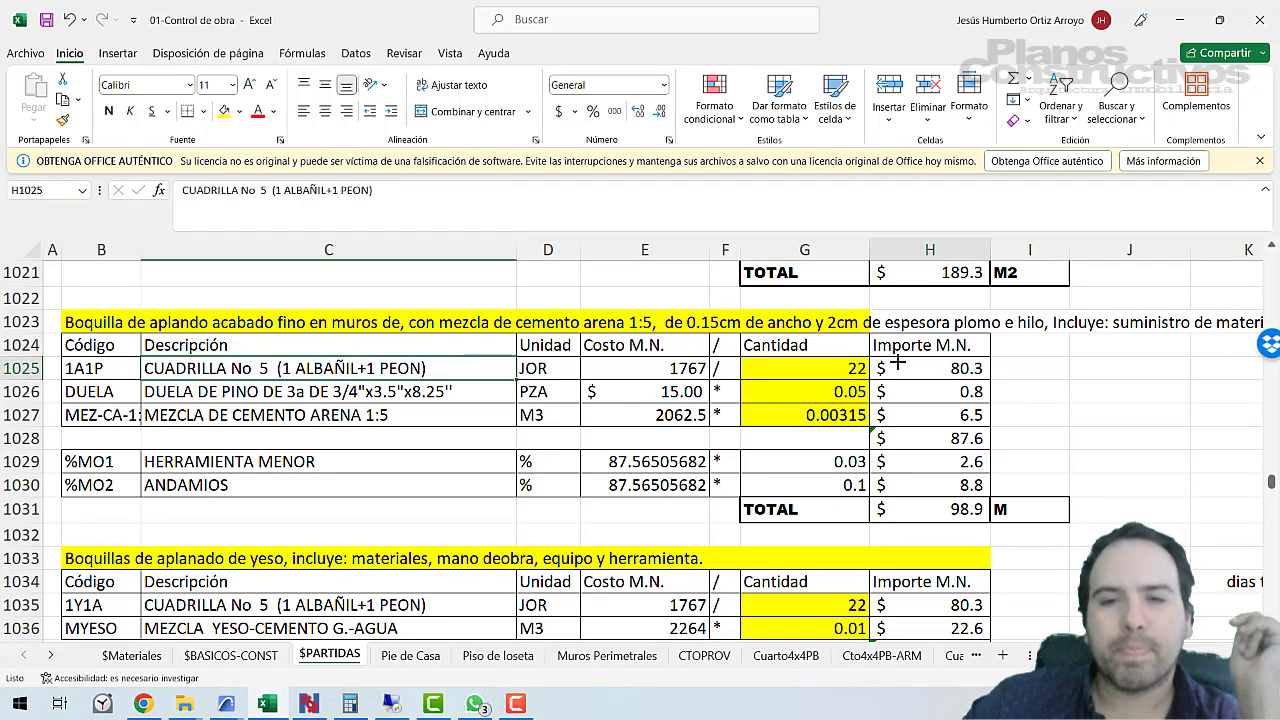
left_click(810, 369)
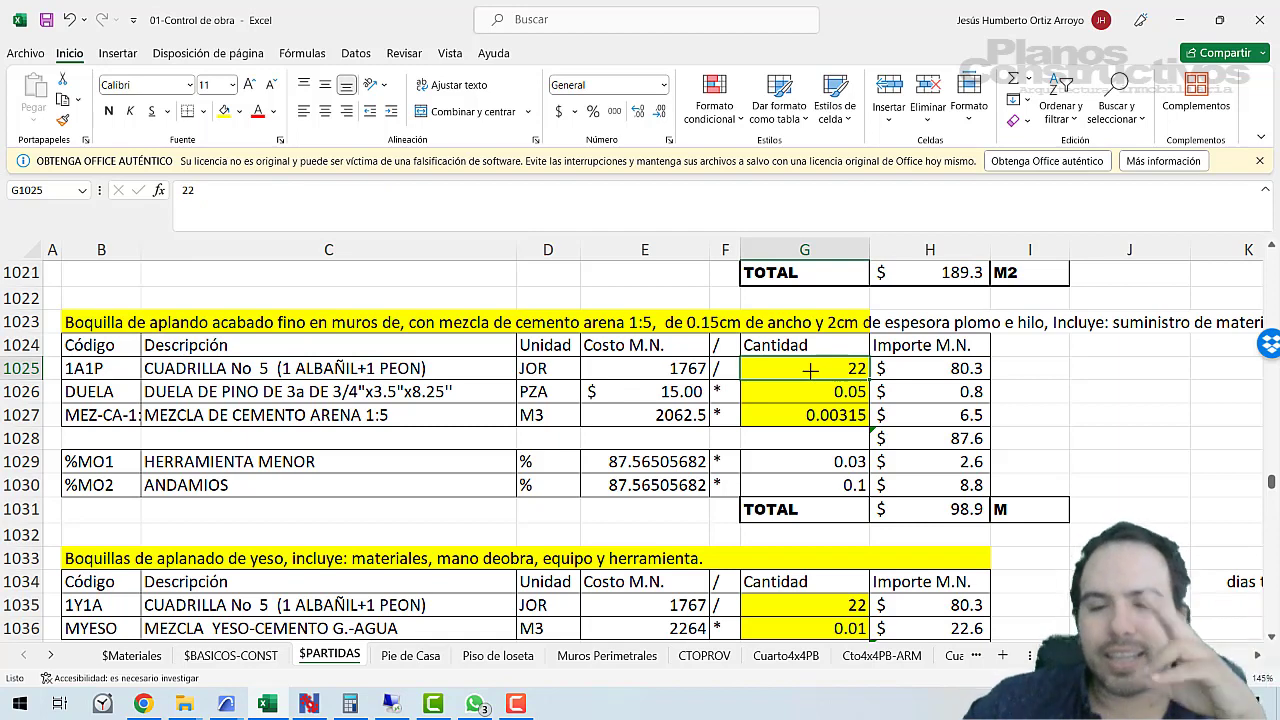
left_click(760, 391)
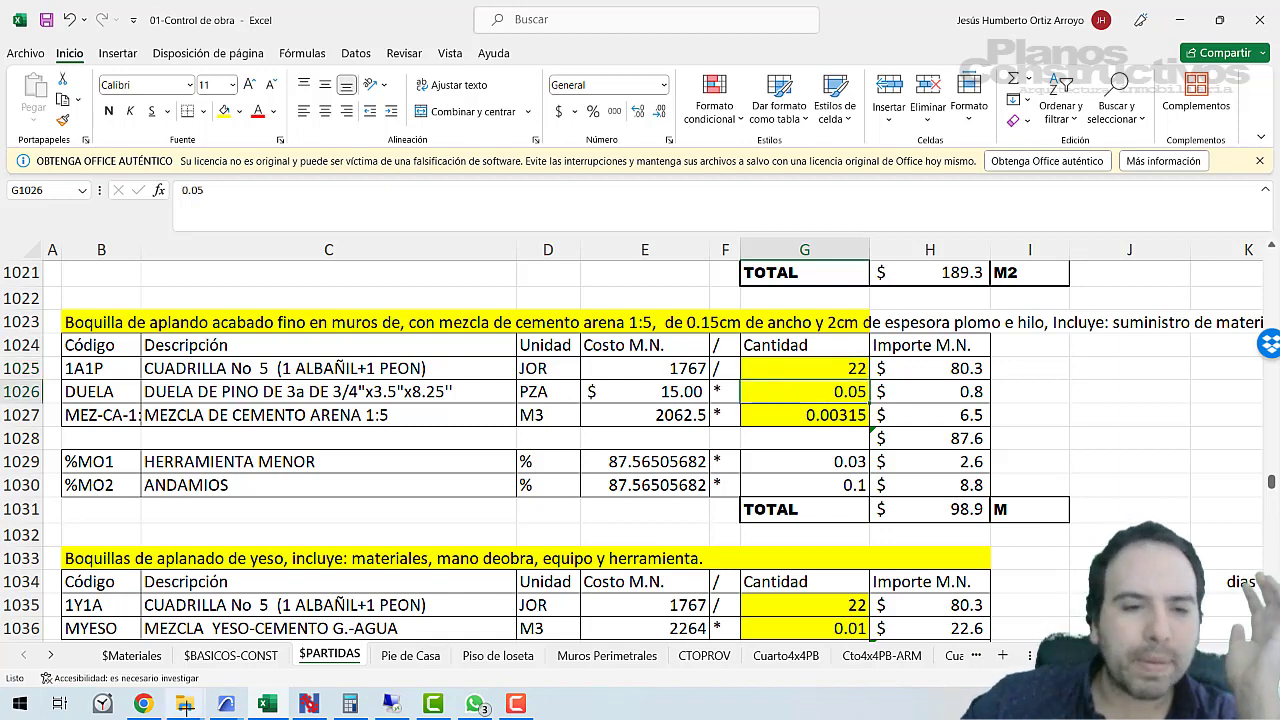
Switch to Chrome, bring up the YouTube video "Ep 1 | ¿Cómo Emboquillar en Vertical?", pause it and seek to 2:16.
left_click(143, 703)
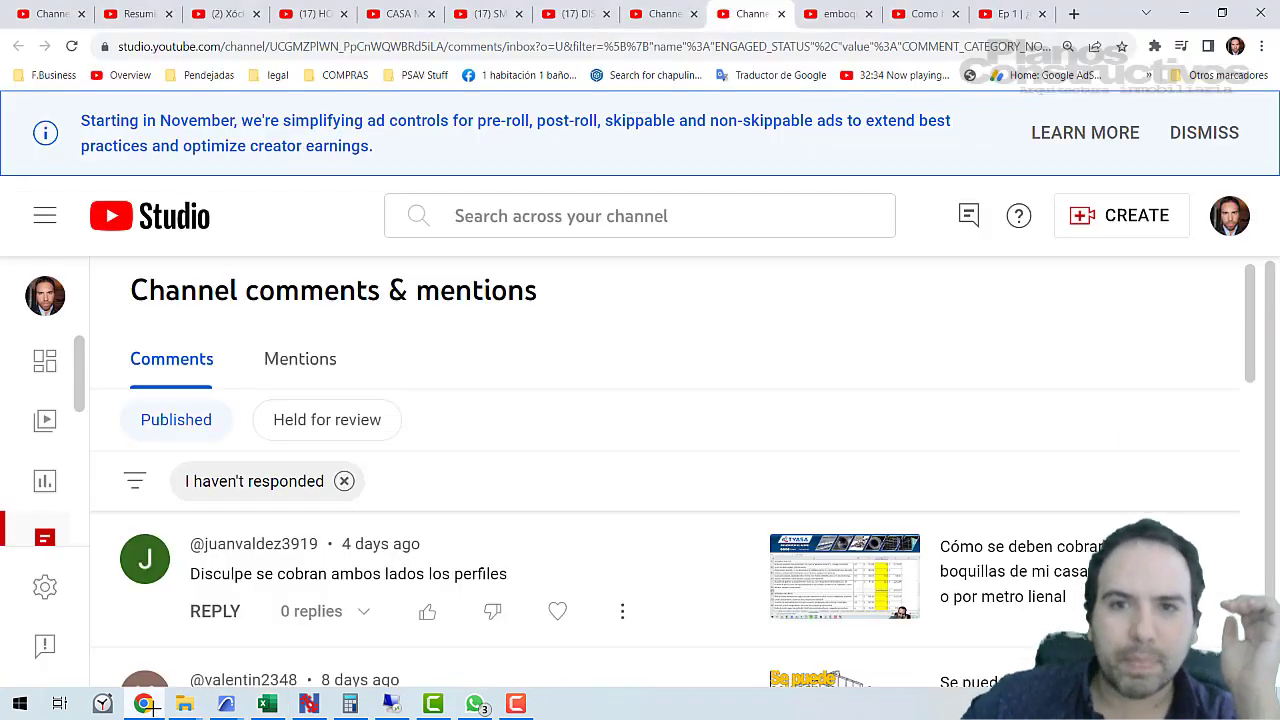
left_click(895, 20)
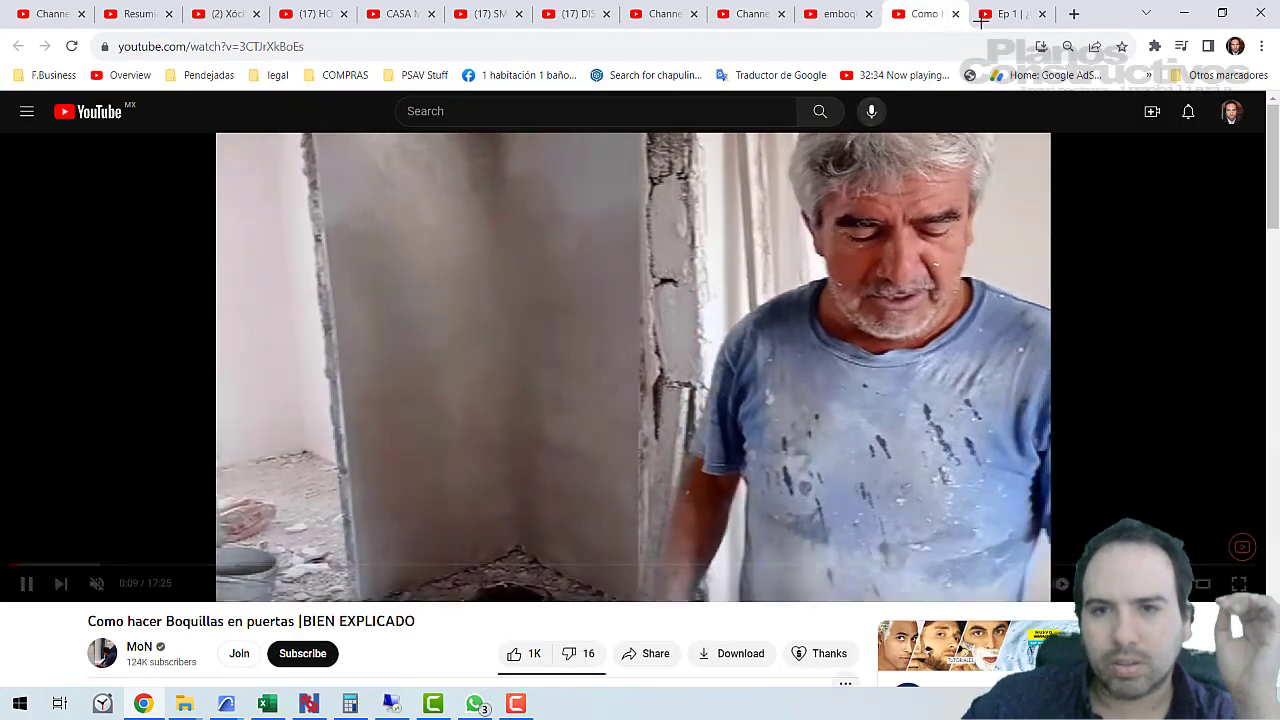
double_click(815, 228)
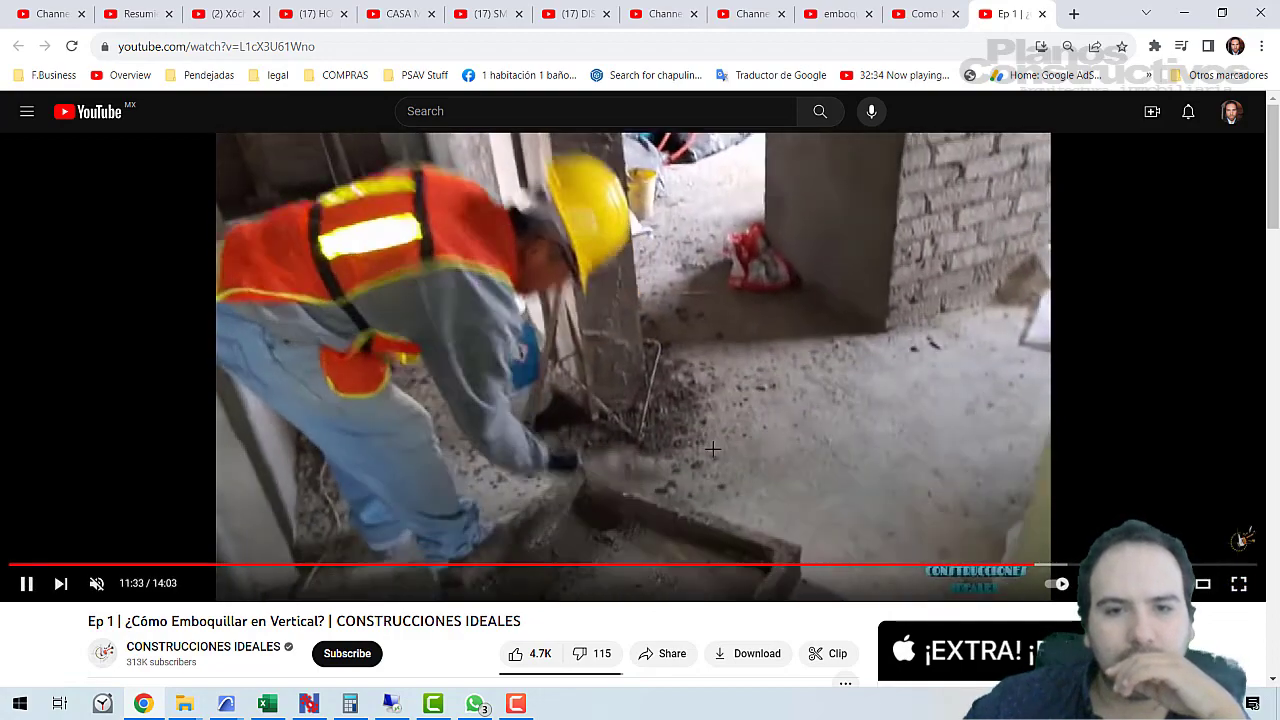
left_click(700, 456)
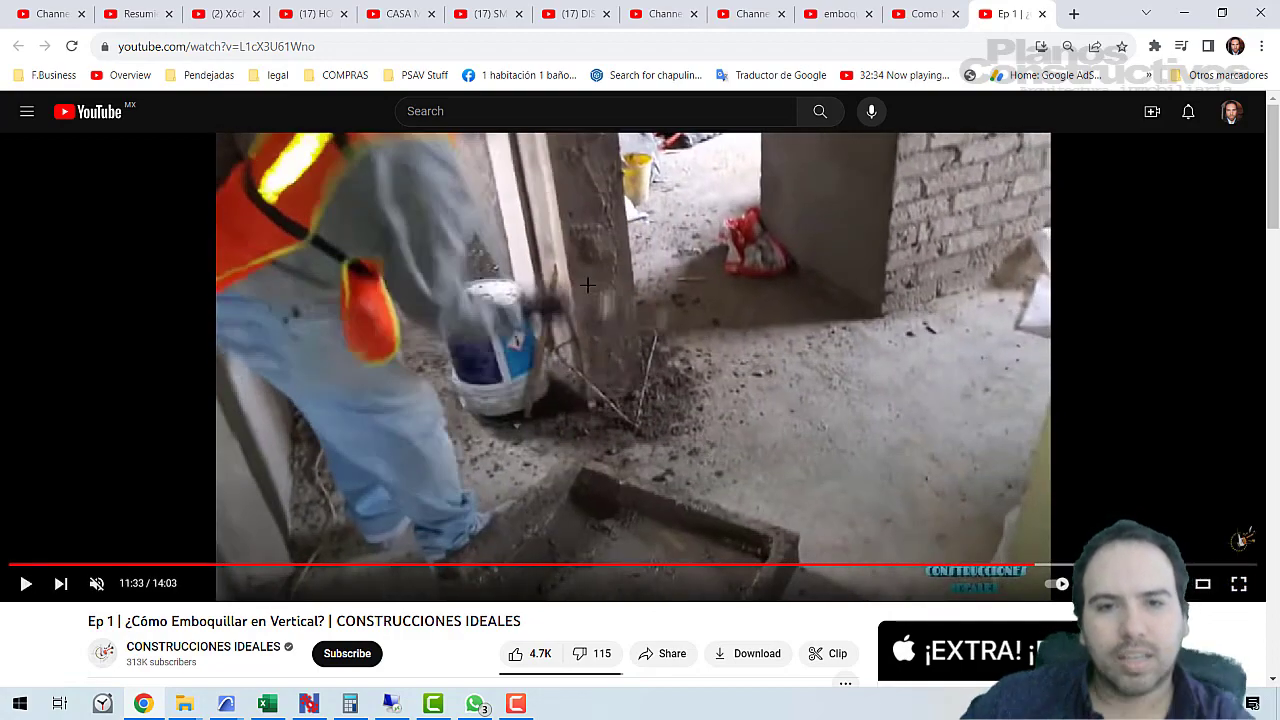
left_click(211, 566)
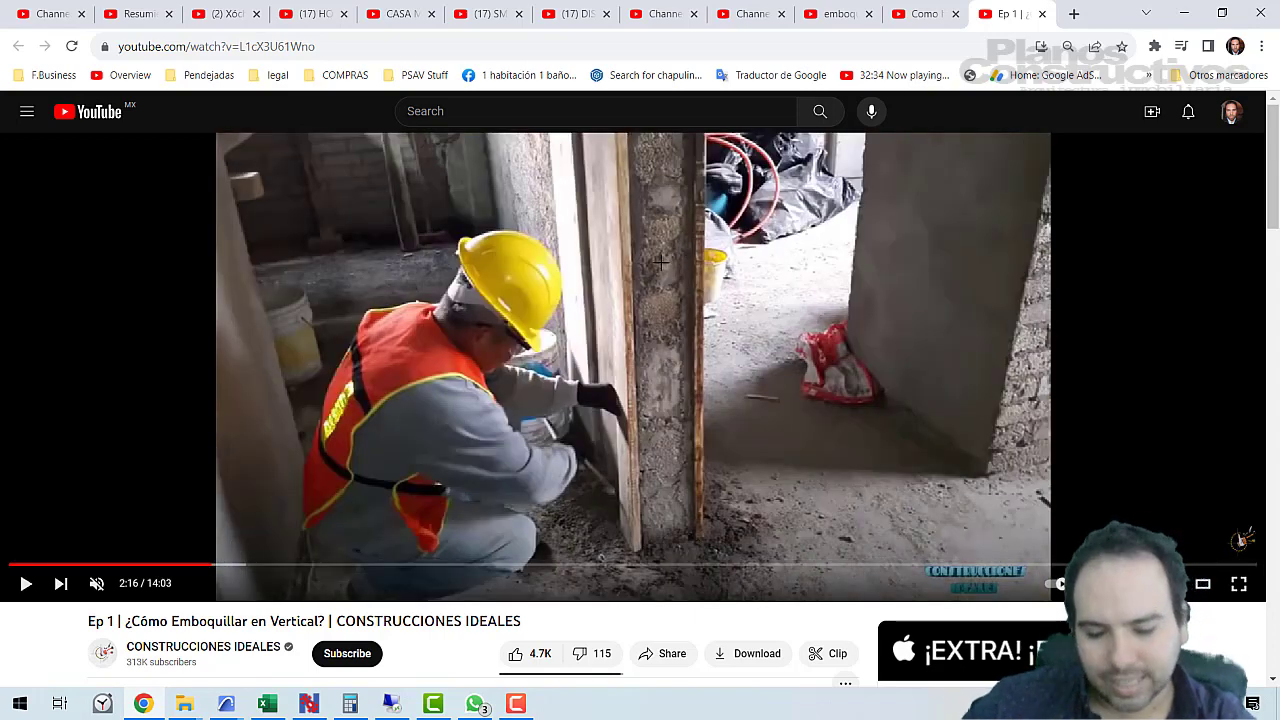
Mark the two wooden boards along the wall edge in the paused video with yellow strokes, link them near the base, and clear the strokes.
left_click_drag(615, 148, 615, 394)
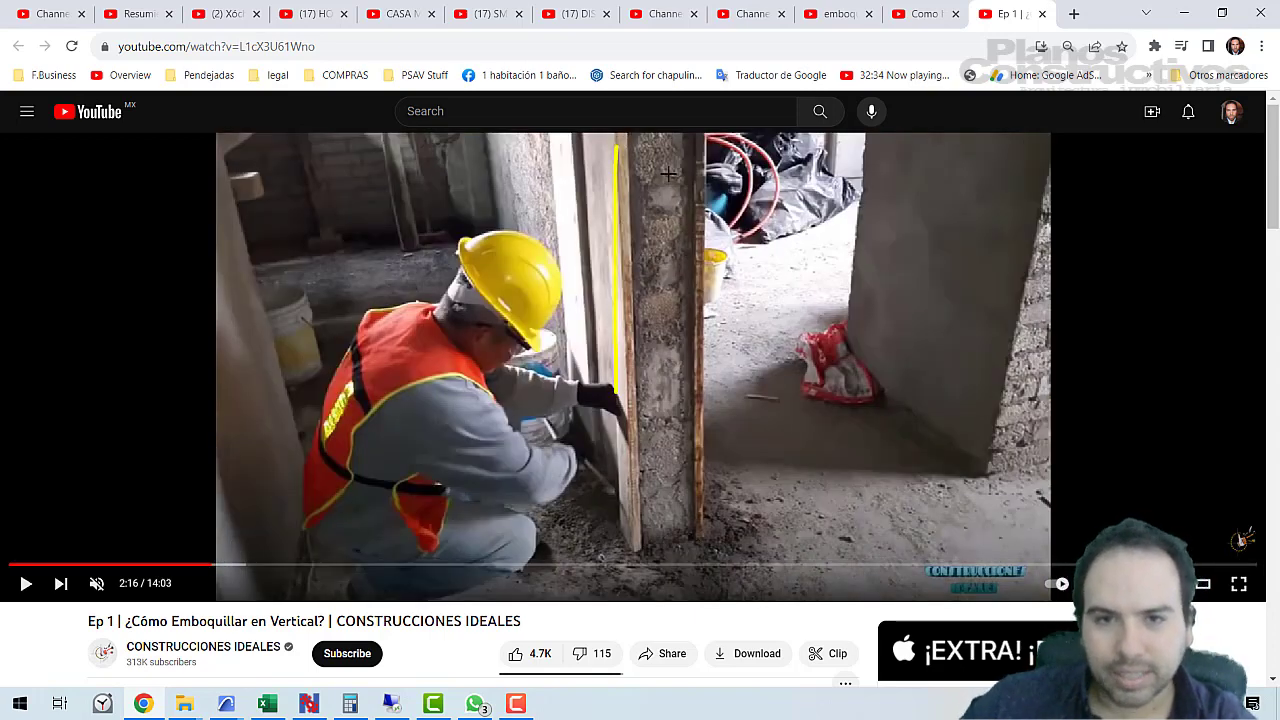
left_click_drag(688, 135, 704, 462)
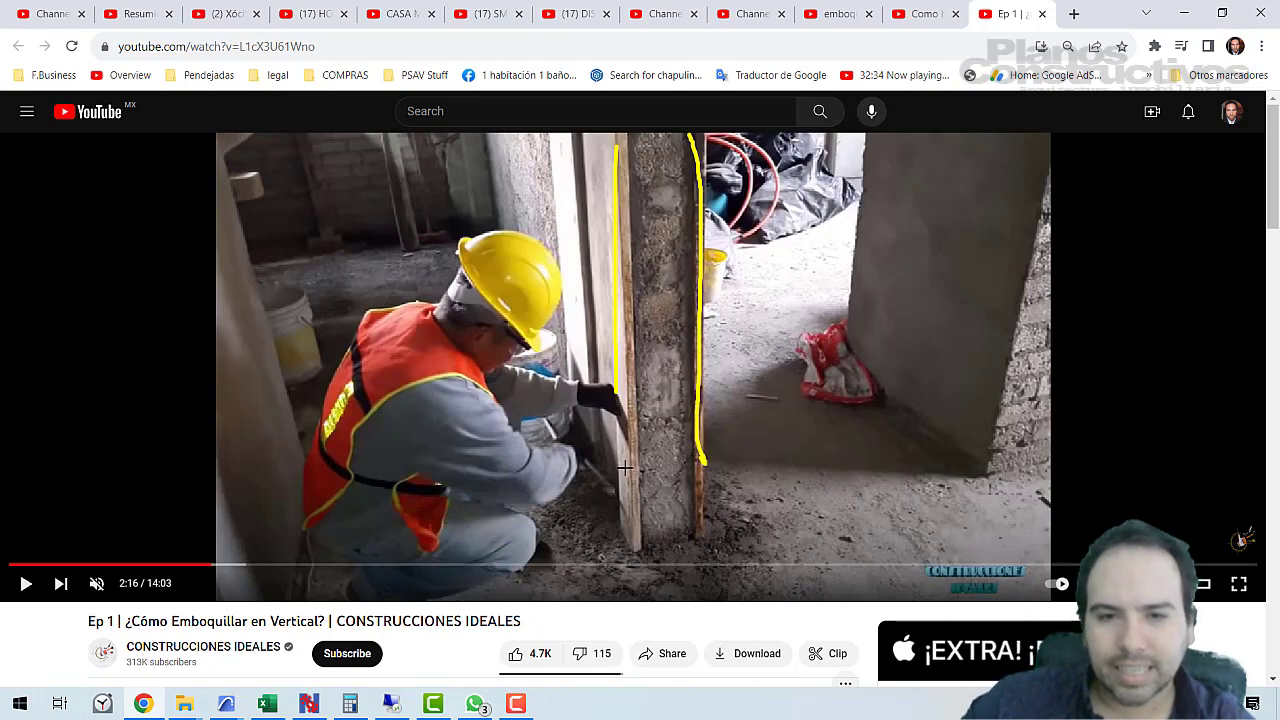
mouse_move(624, 472)
left_mouse_down()
mouse_move(656, 508)
mouse_move(700, 512)
mouse_move(706, 458)
left_mouse_up()
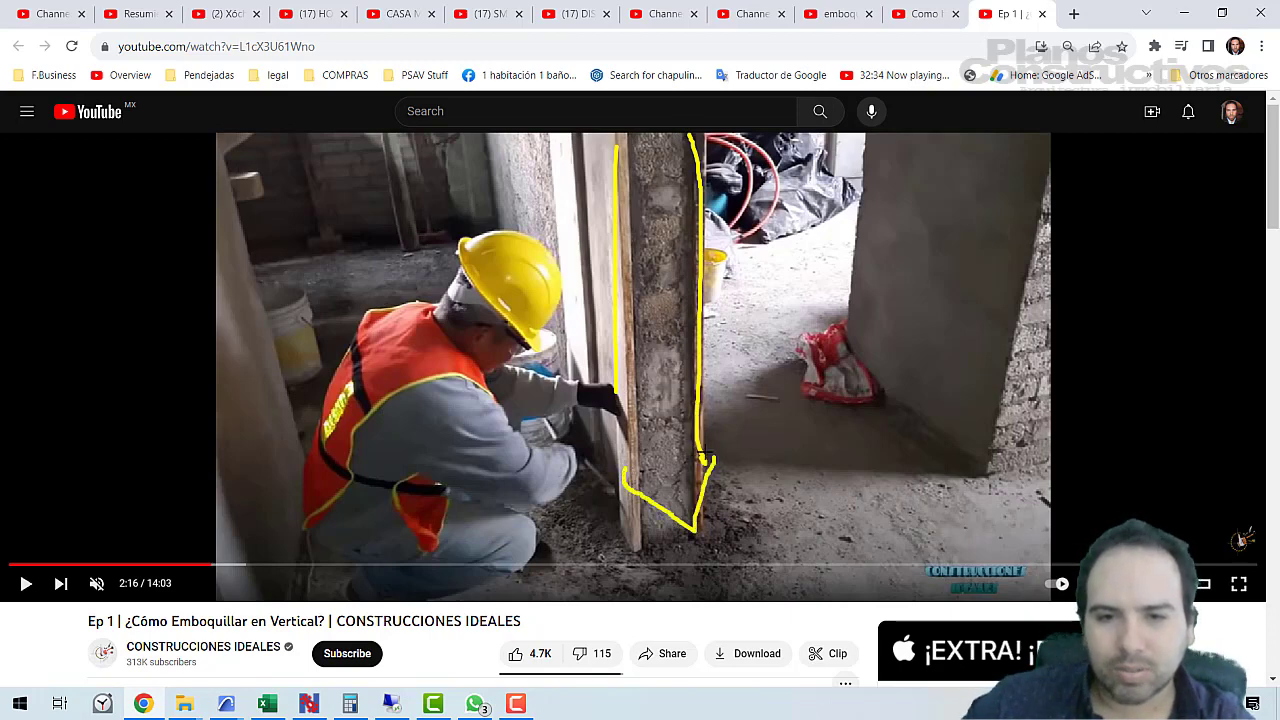
key("Escape")
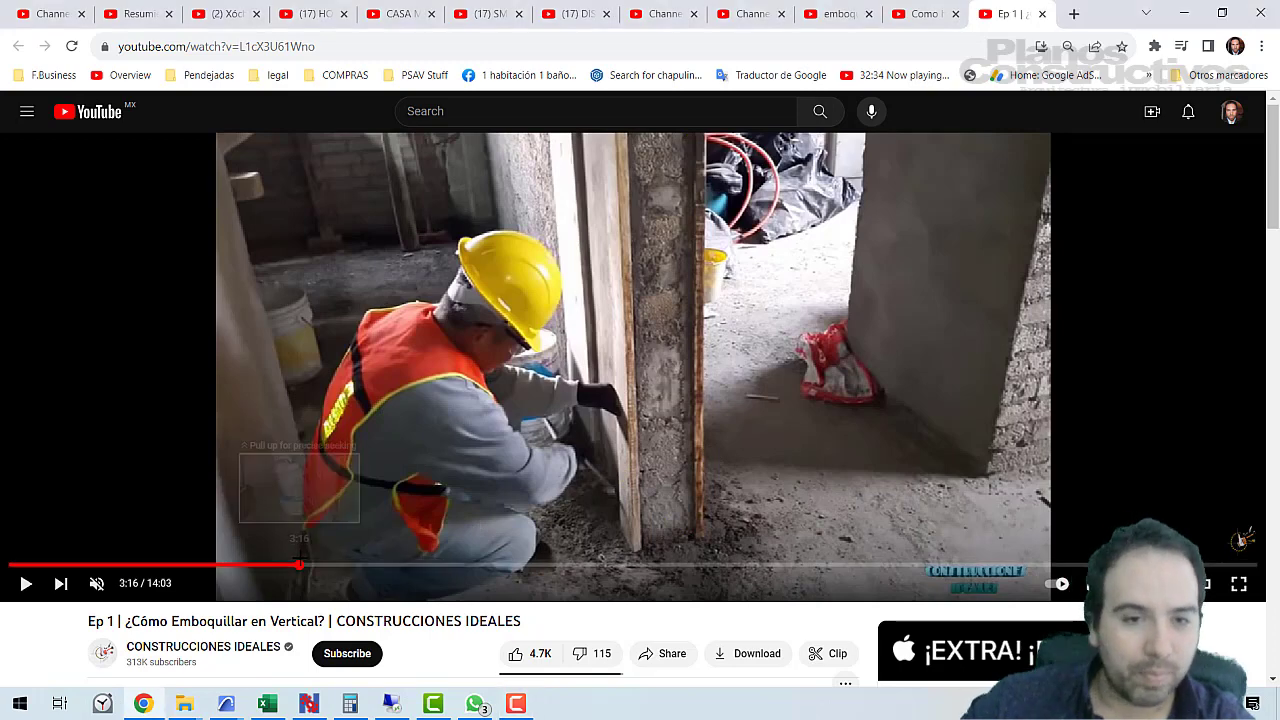
Seek the video through the plumb-line part to 7:17 and play it to watch the clamps holding the boards.
left_click_drag(300, 565, 418, 558)
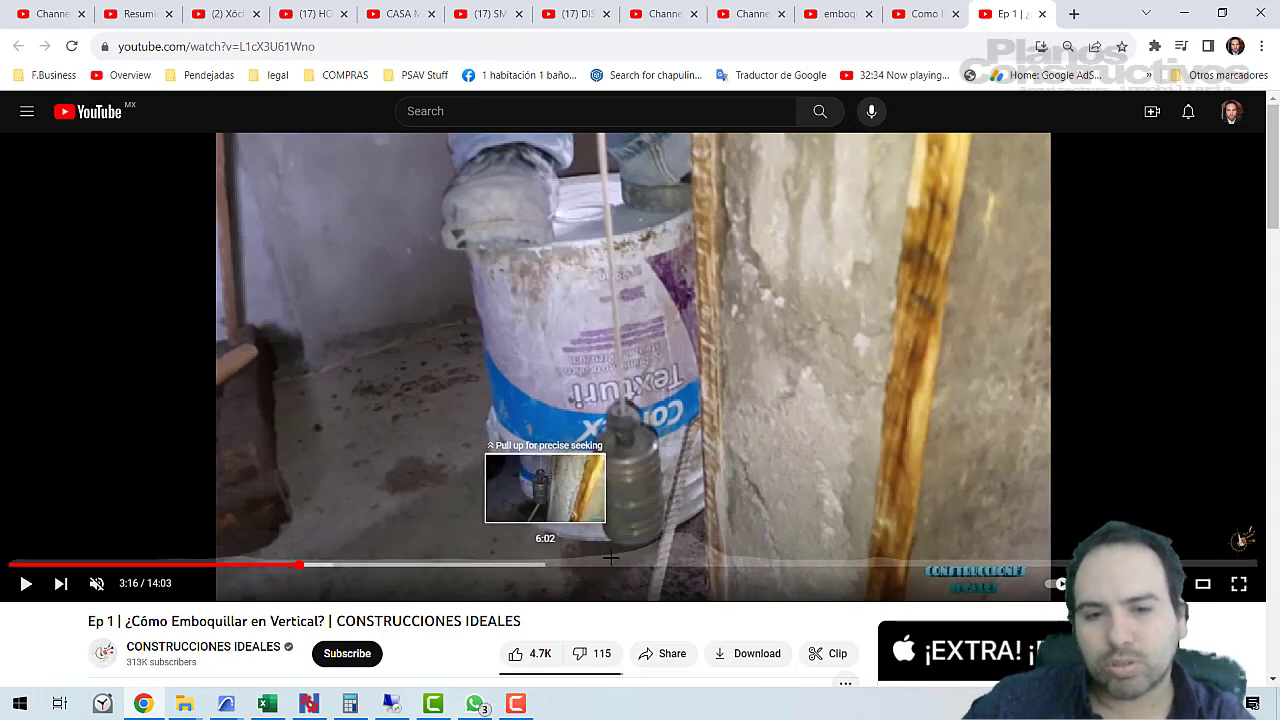
left_click_drag(648, 558, 656, 558)
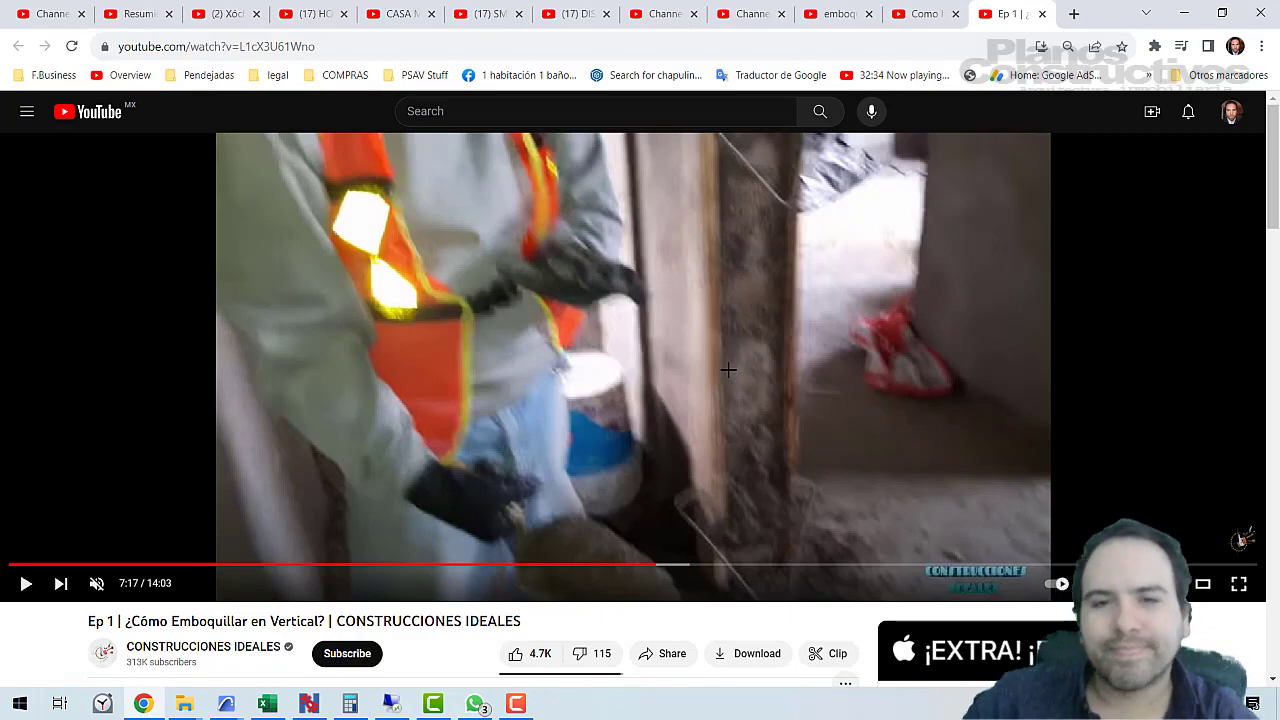
left_click(728, 370)
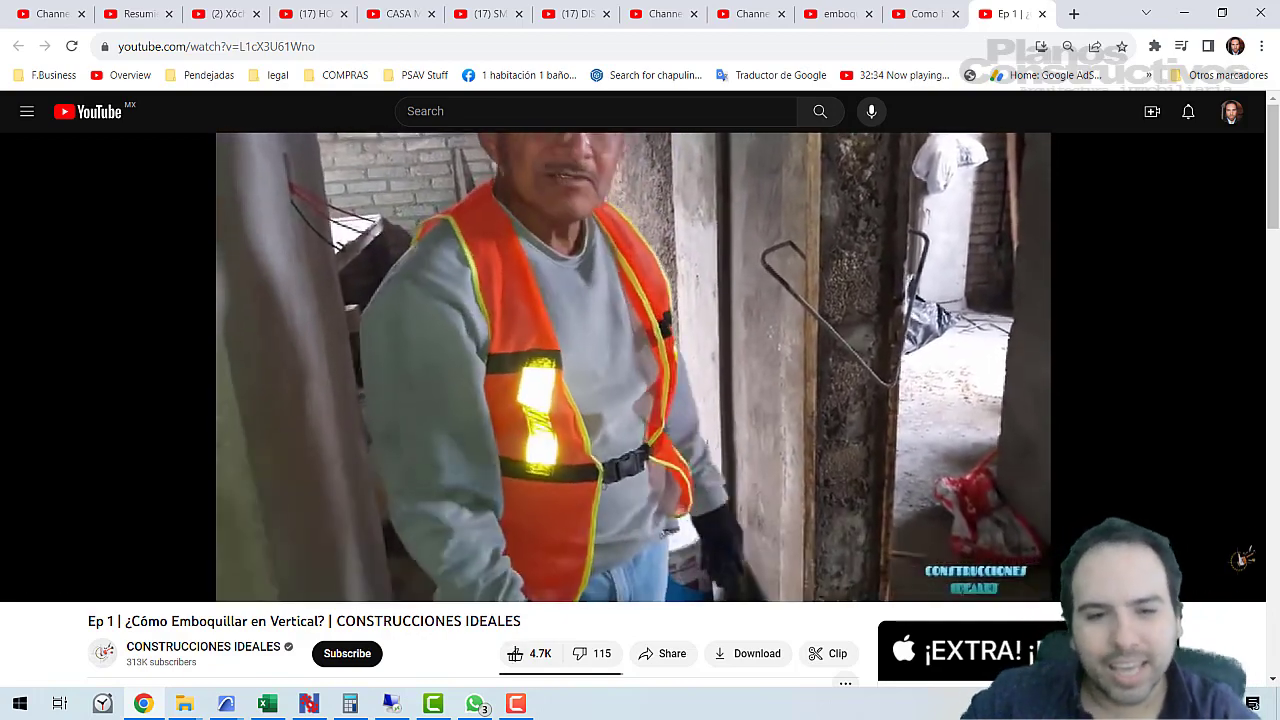
Return to the Excel boquilla breakdown and check the pine board's description in C1026 and its quantity in G1026.
key("alt+Tab")
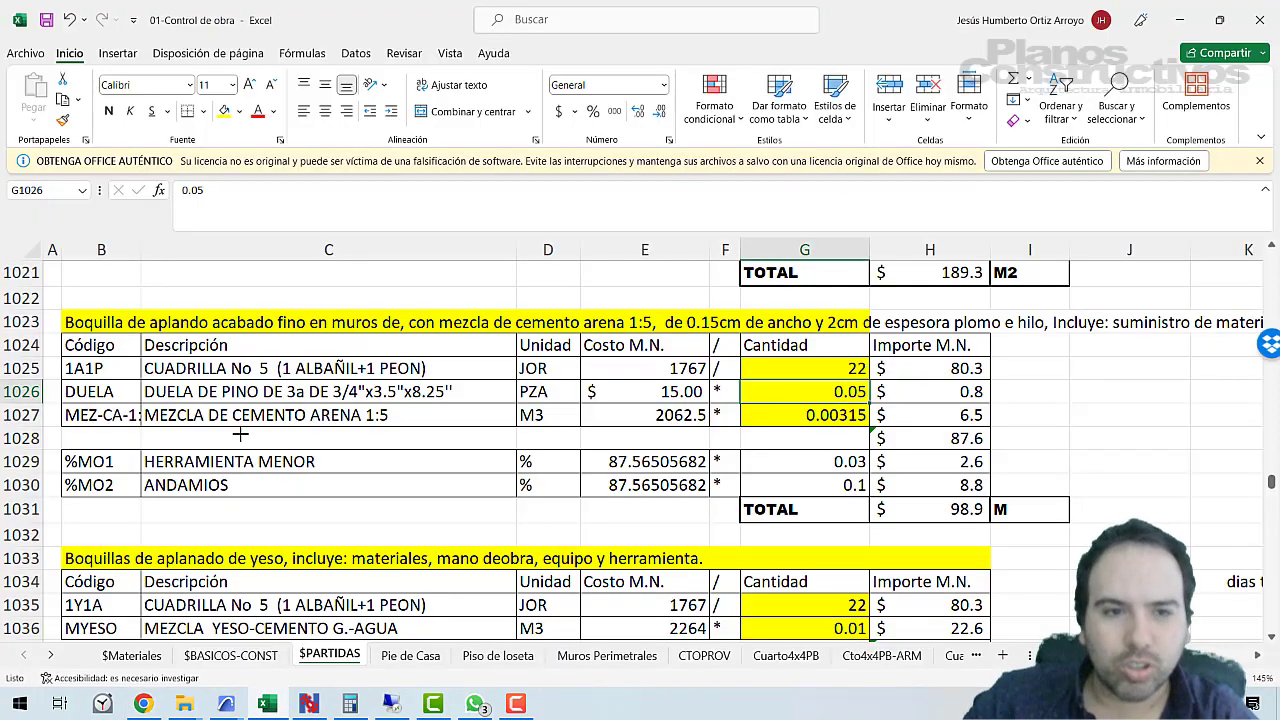
key("Down")
key("Up")
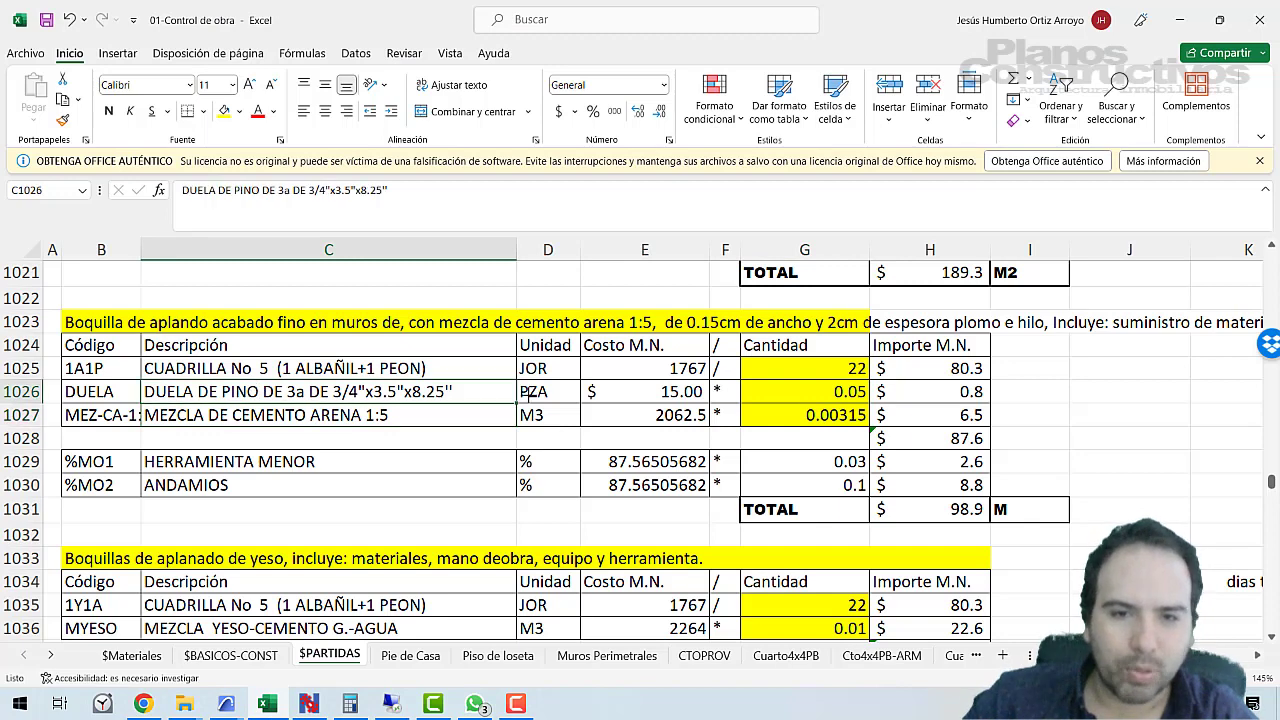
left_click(819, 392)
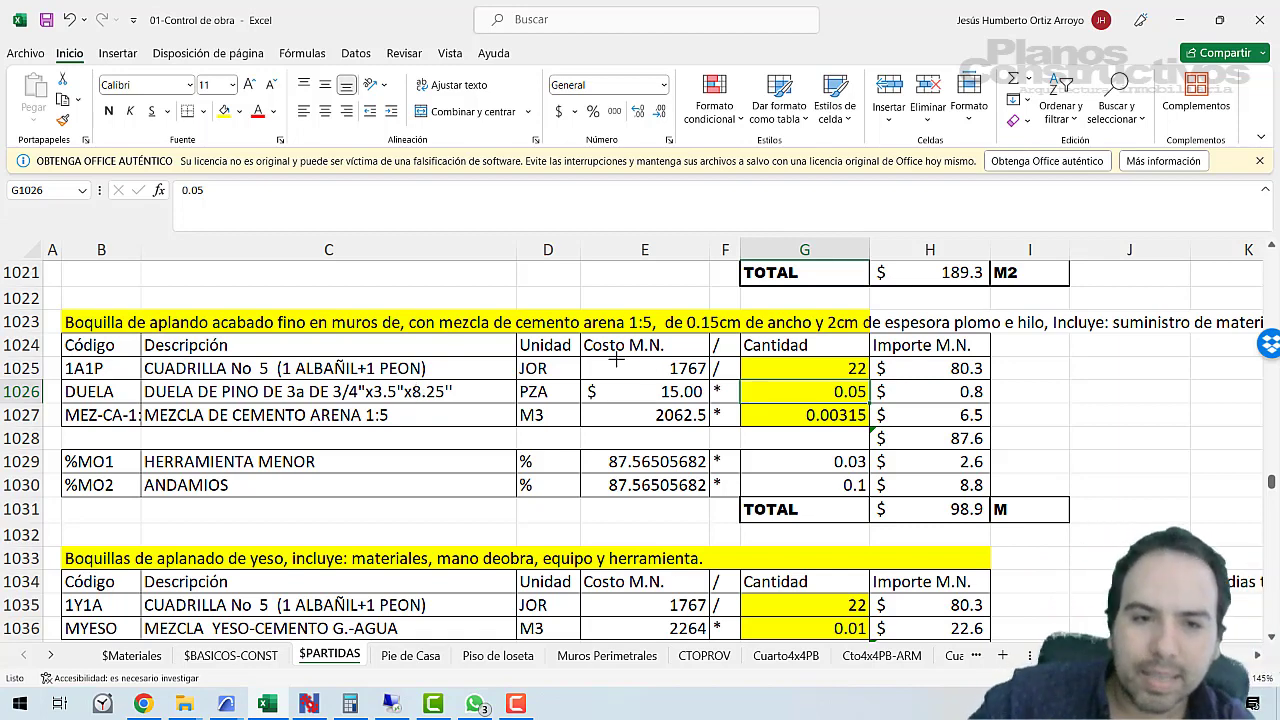
Examine the width, thickness and waste factors in the cement-sand mix quantity formula in G1027.
left_click(752, 418)
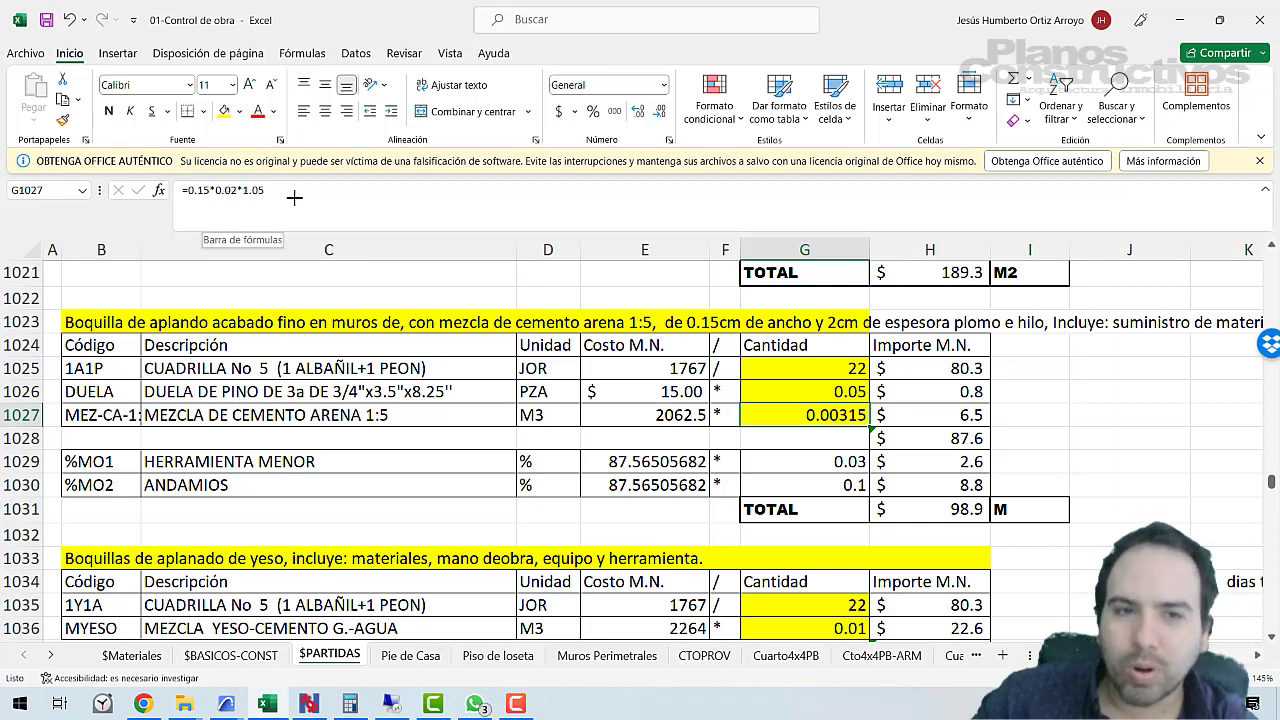
left_click(200, 191)
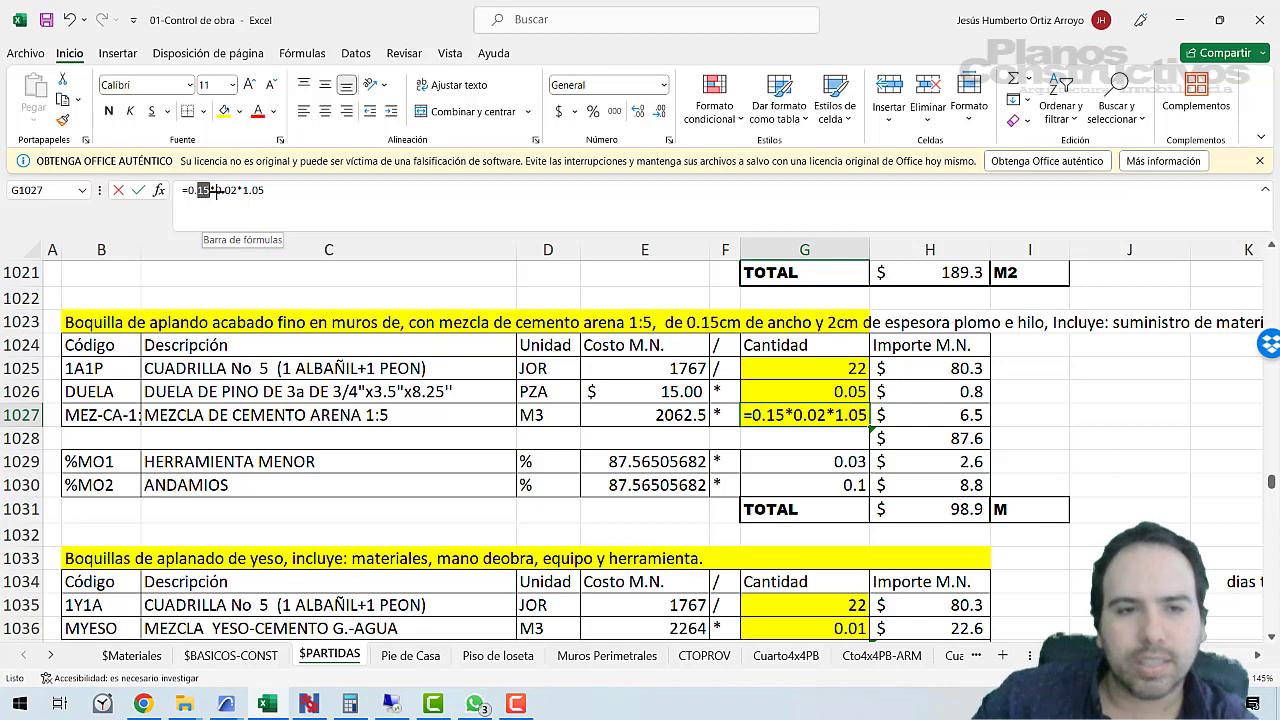
left_click(216, 191)
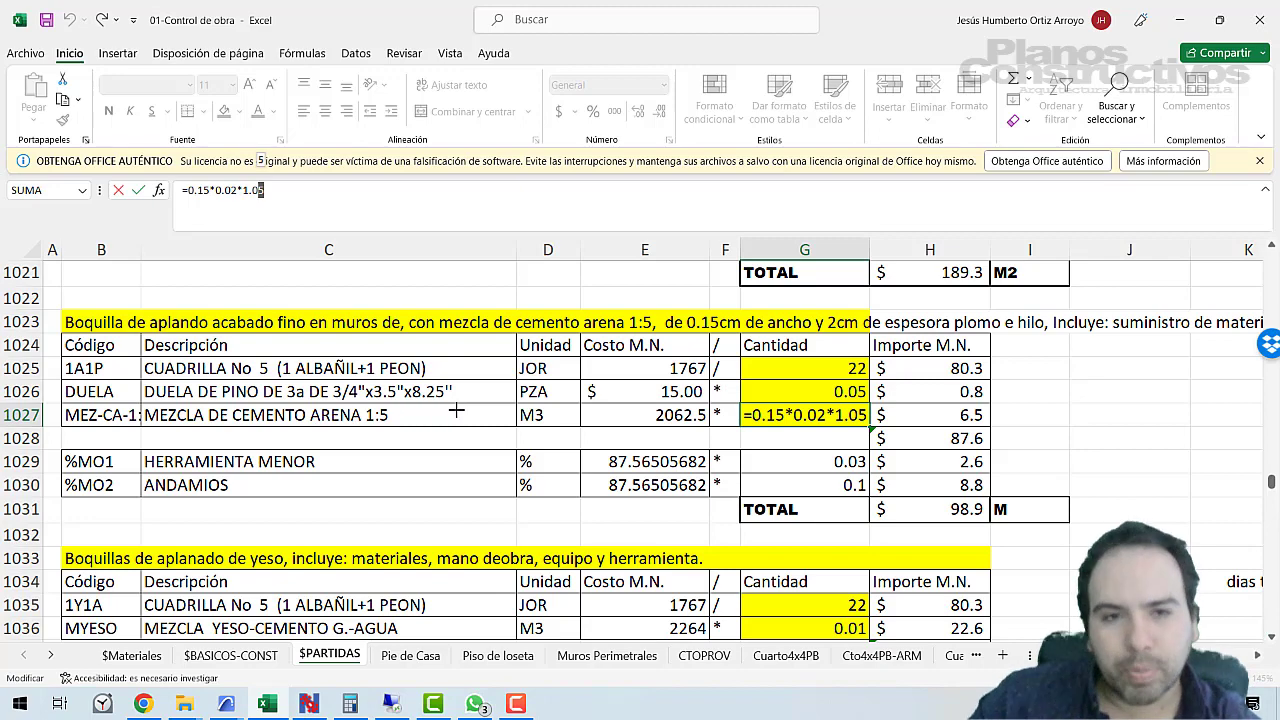
key("Return")
left_click(290, 250)
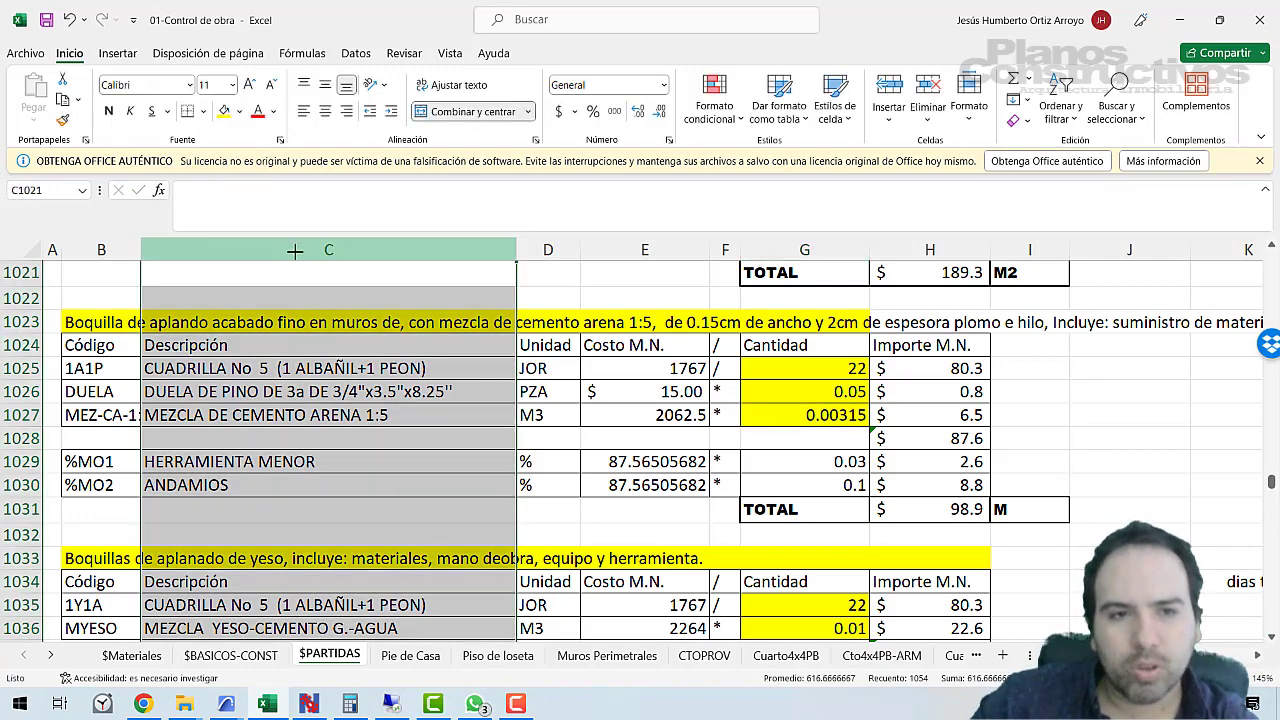
left_click(758, 405)
Copy the cement-sand boquilla breakdown B1023:I1031 and insert it at row 1042, leaving row 1047 blank for another material.
scroll(245, 435, "down", 2)
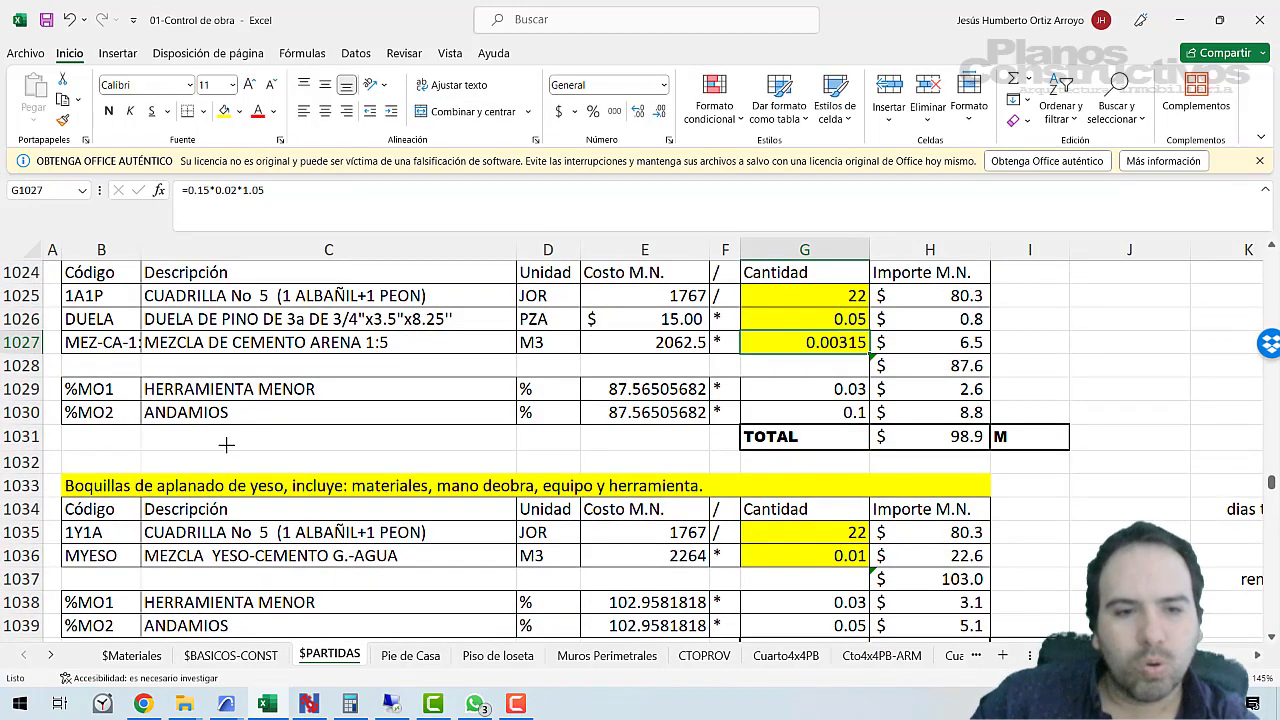
scroll(88, 312, "up", 2)
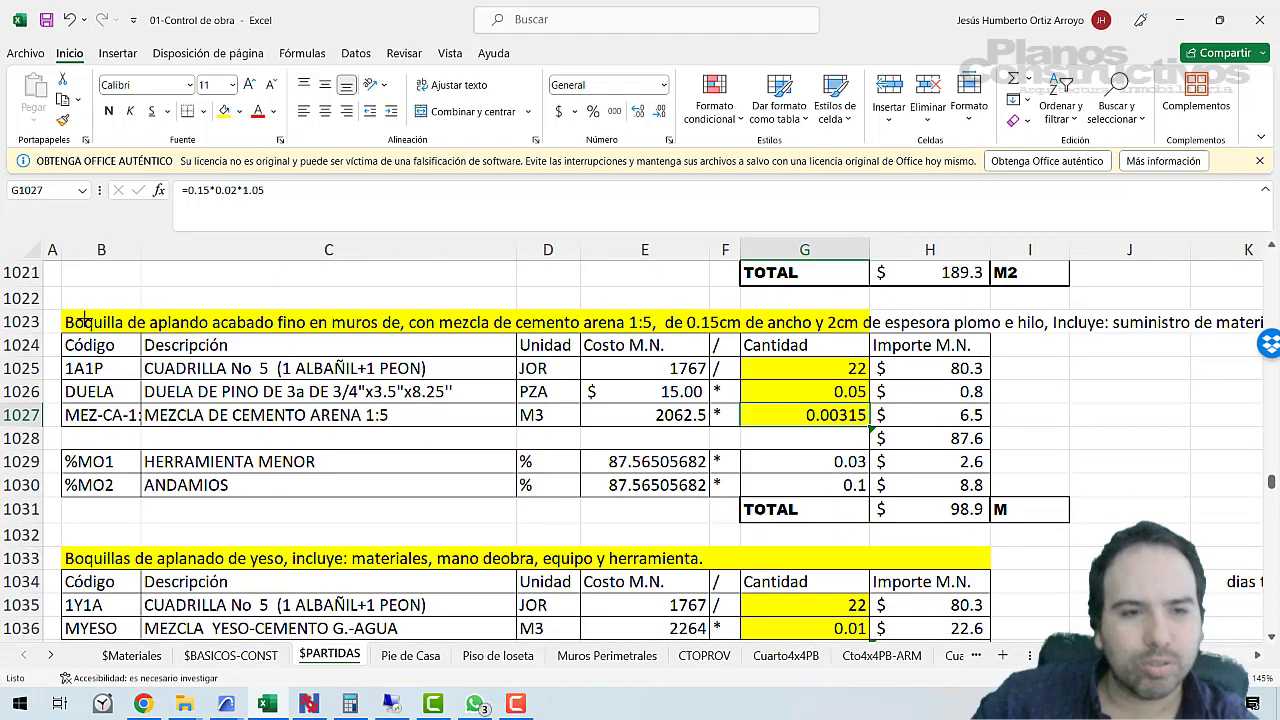
left_click_drag(85, 320, 1005, 510)
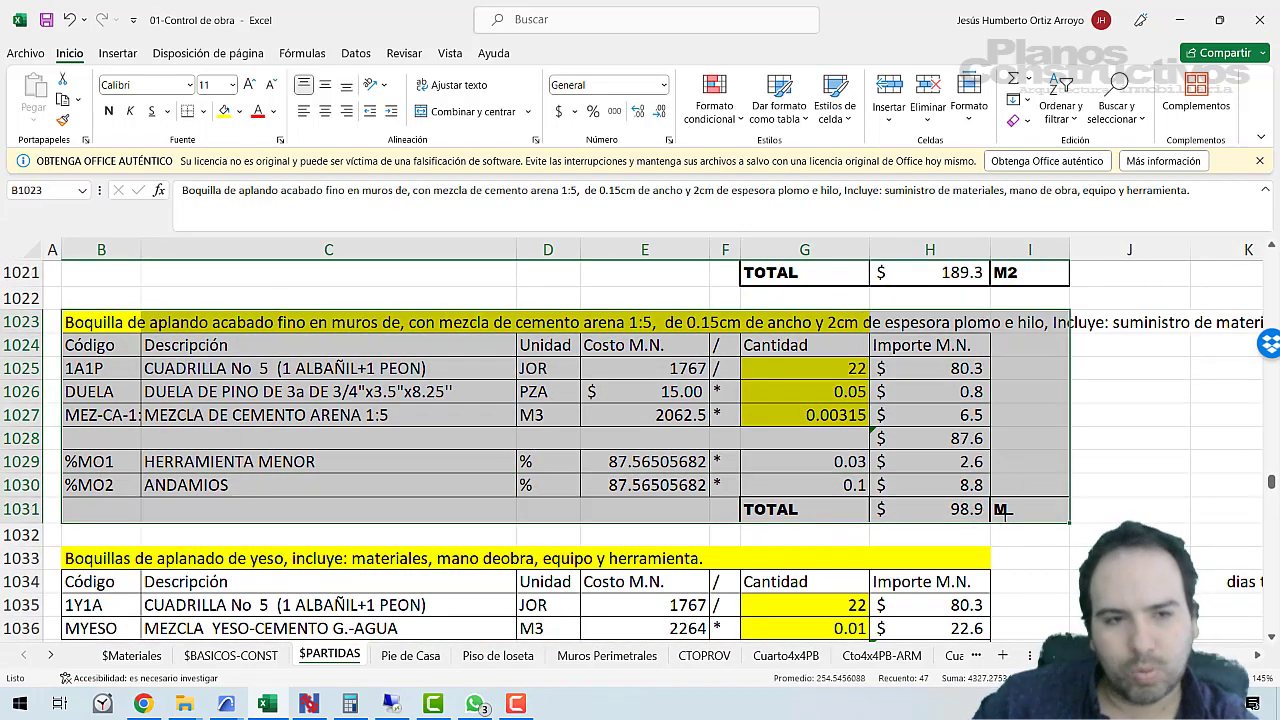
key("ctrl+c")
scroll(449, 443, "down", 4)
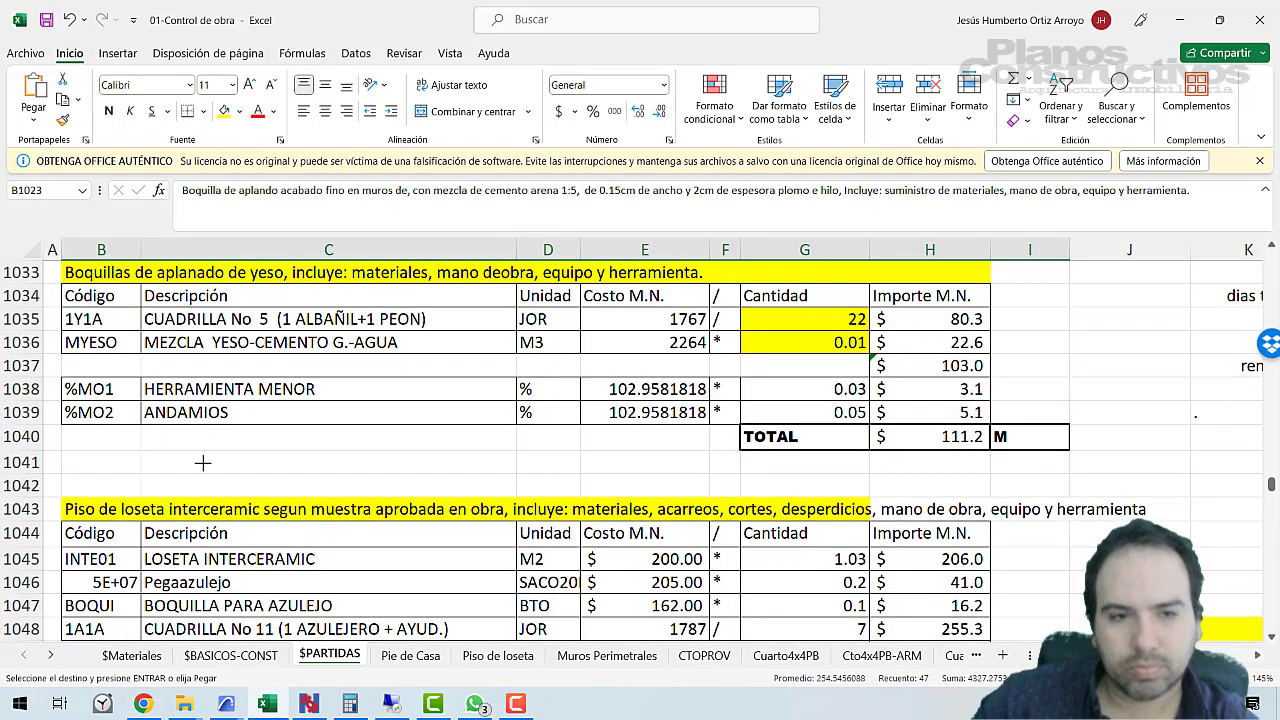
left_click_drag(34, 463, 8, 486)
key("ctrl+plus")
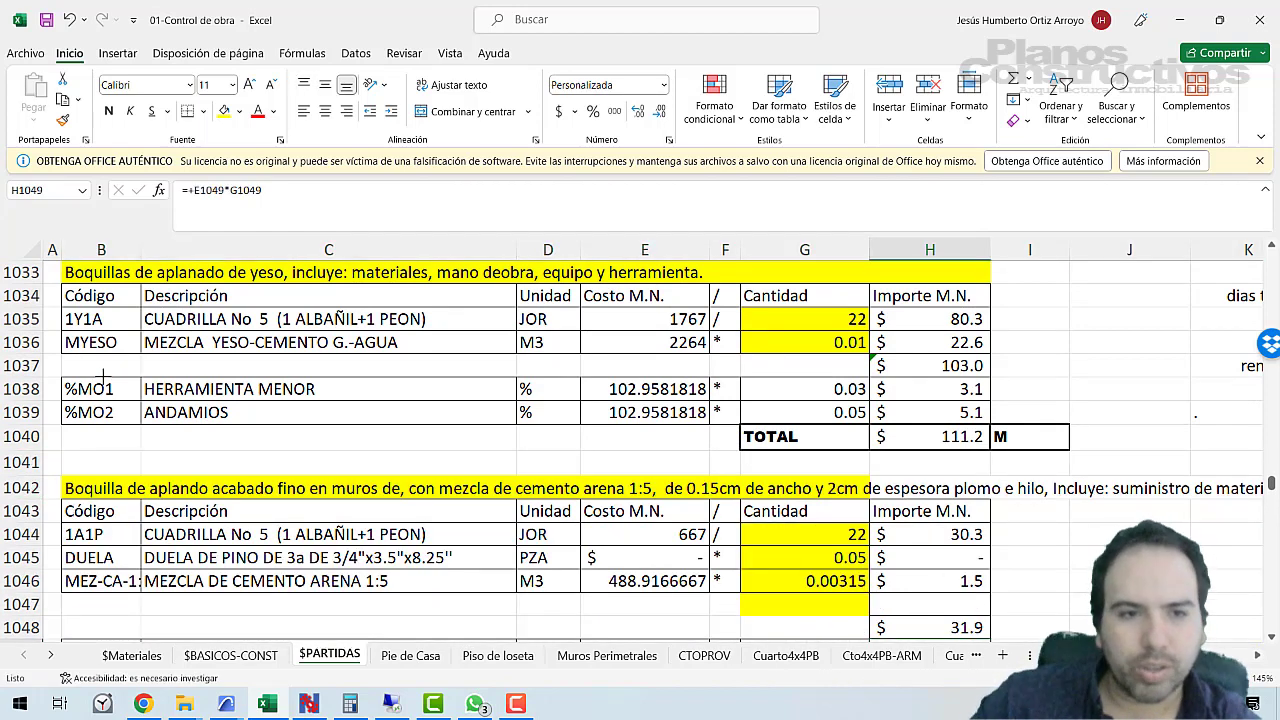
Copy the gypsum-cement mix row B1036:H1036 into row 1047 of the duplicated boquilla breakdown.
left_click_drag(98, 342, 912, 347)
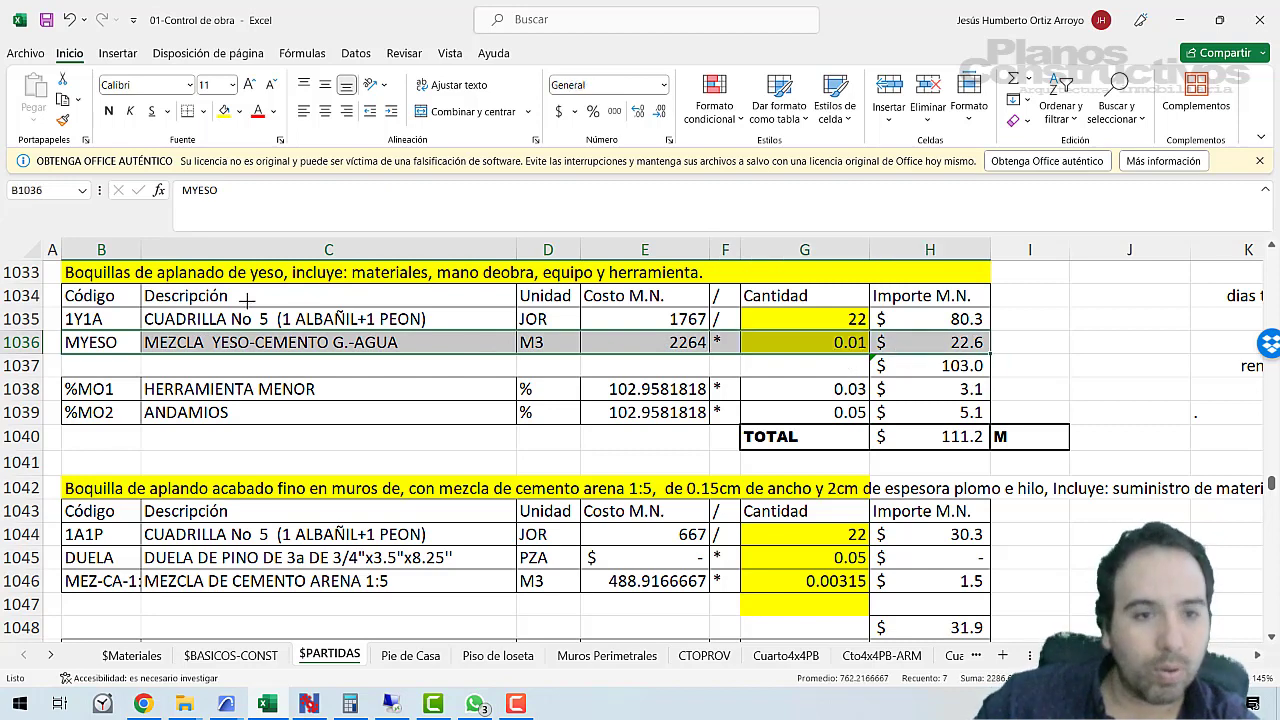
scroll(243, 303, "up", 1)
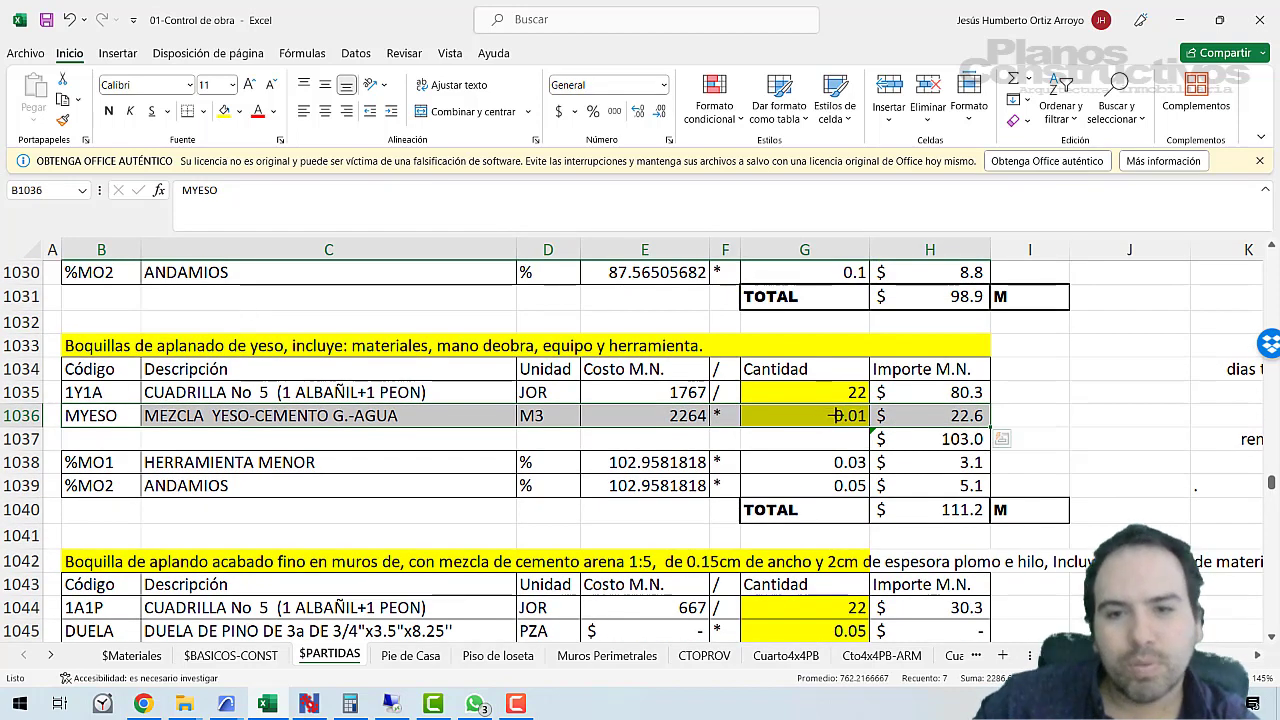
scroll(490, 381, "down", 3)
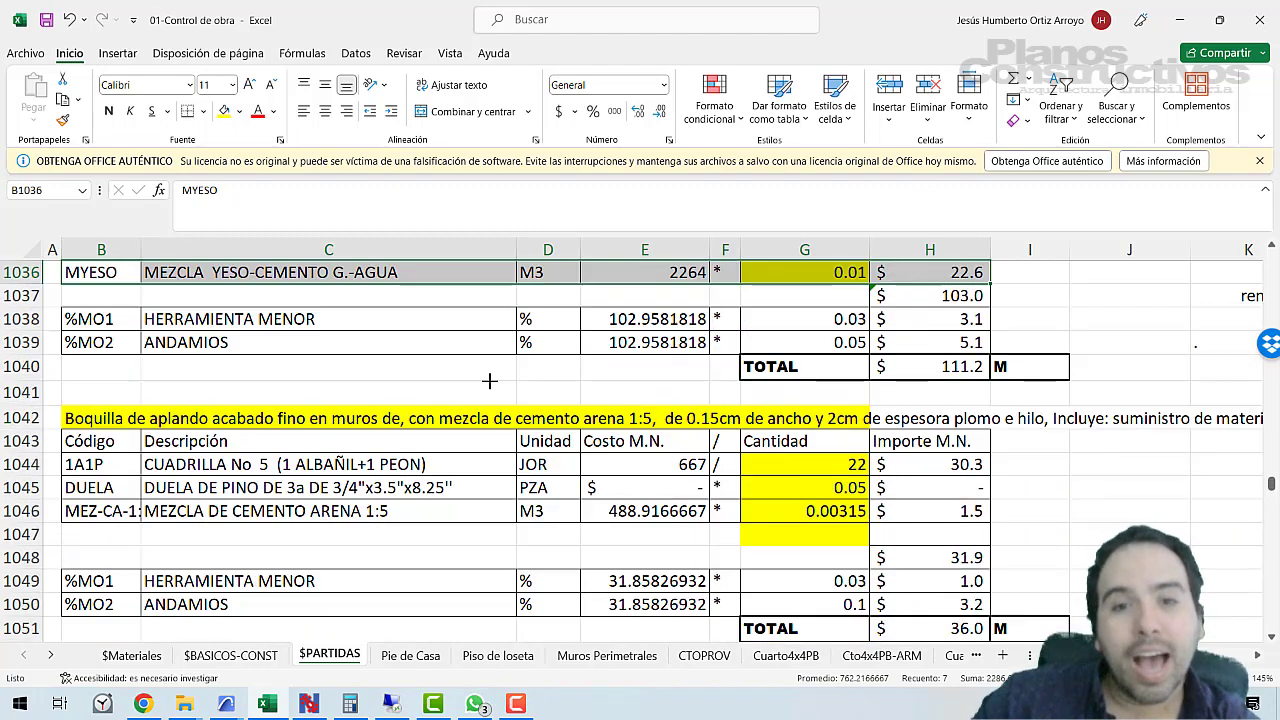
scroll(490, 381, "up", 2)
key("ctrl+c")
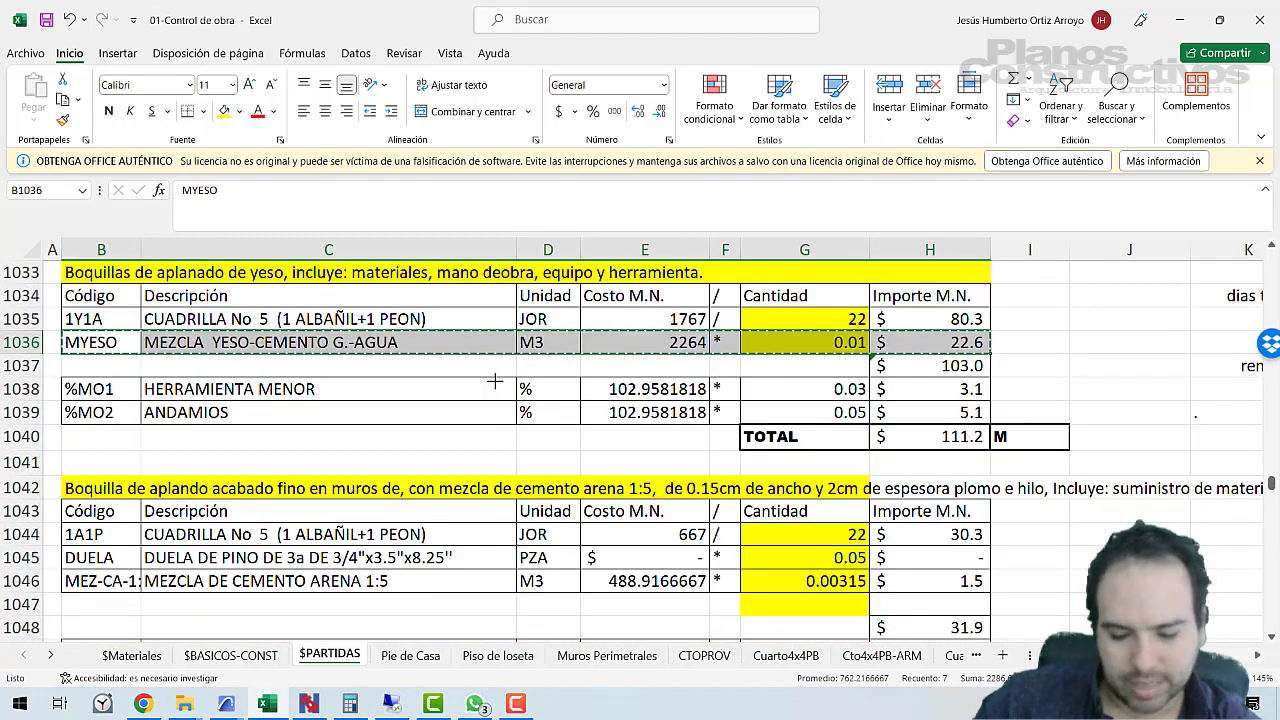
scroll(340, 440, "down", 2)
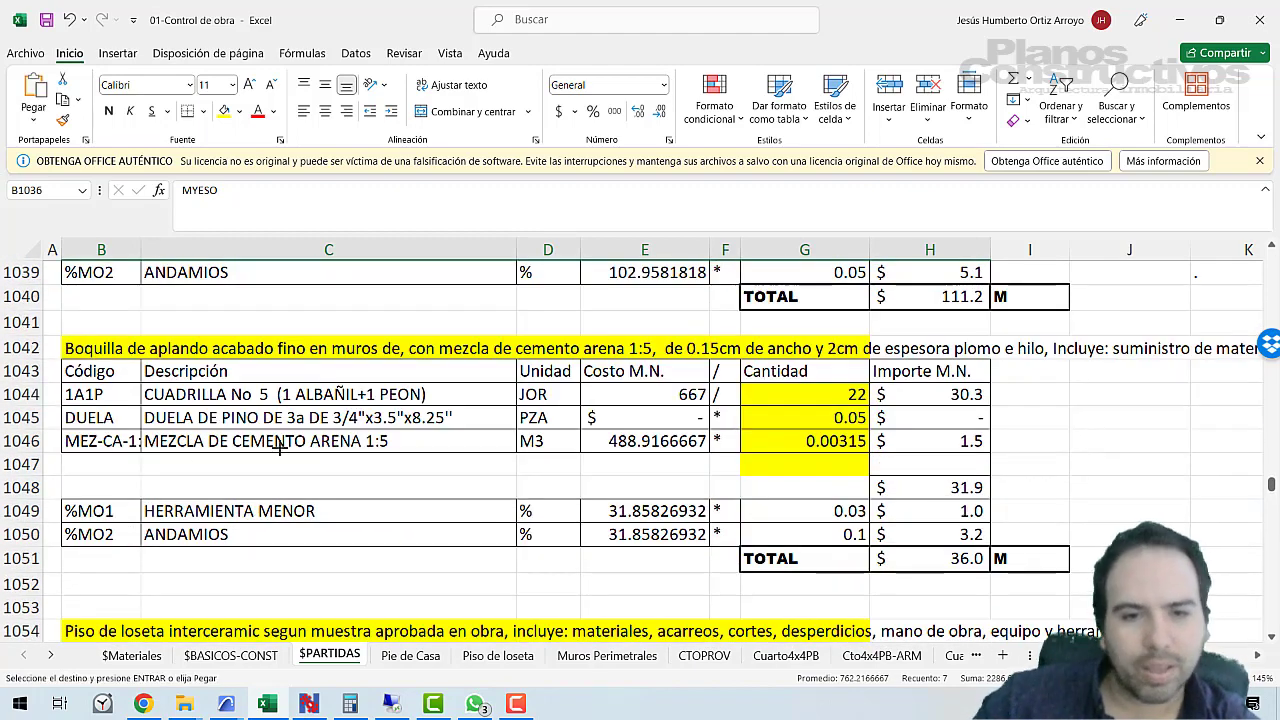
left_click(93, 464)
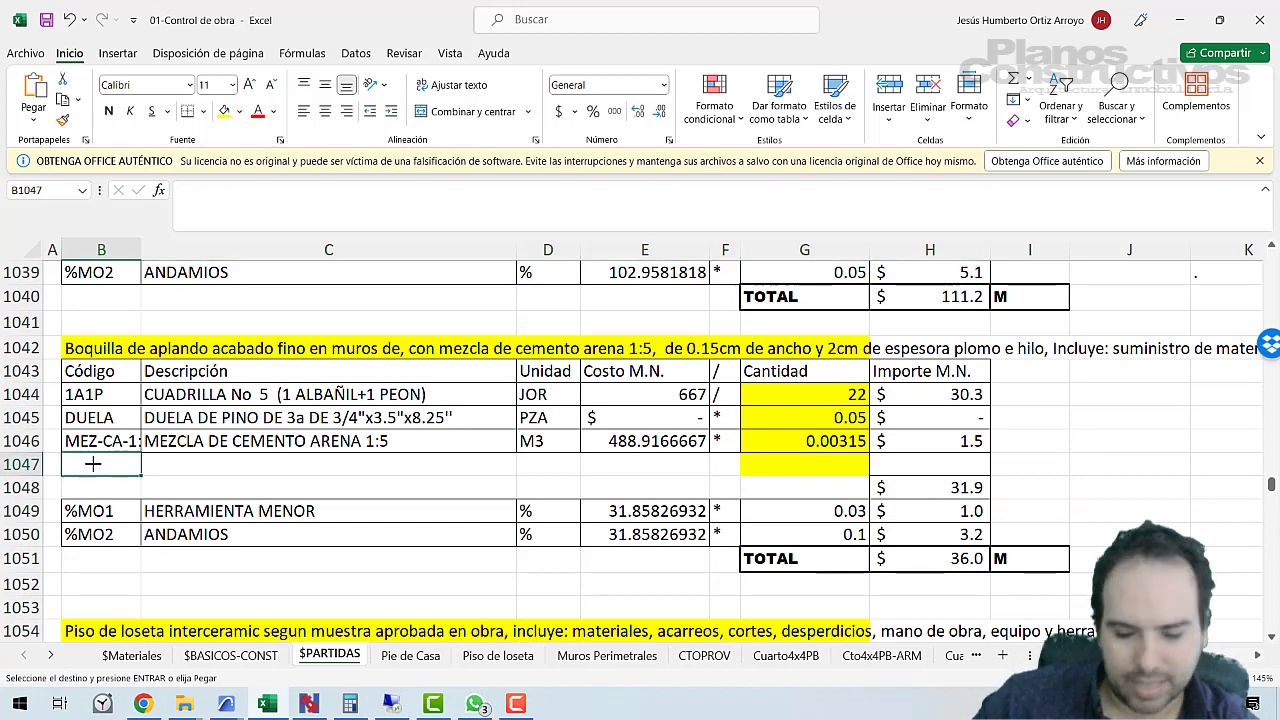
key("ctrl+v")
left_click(752, 464)
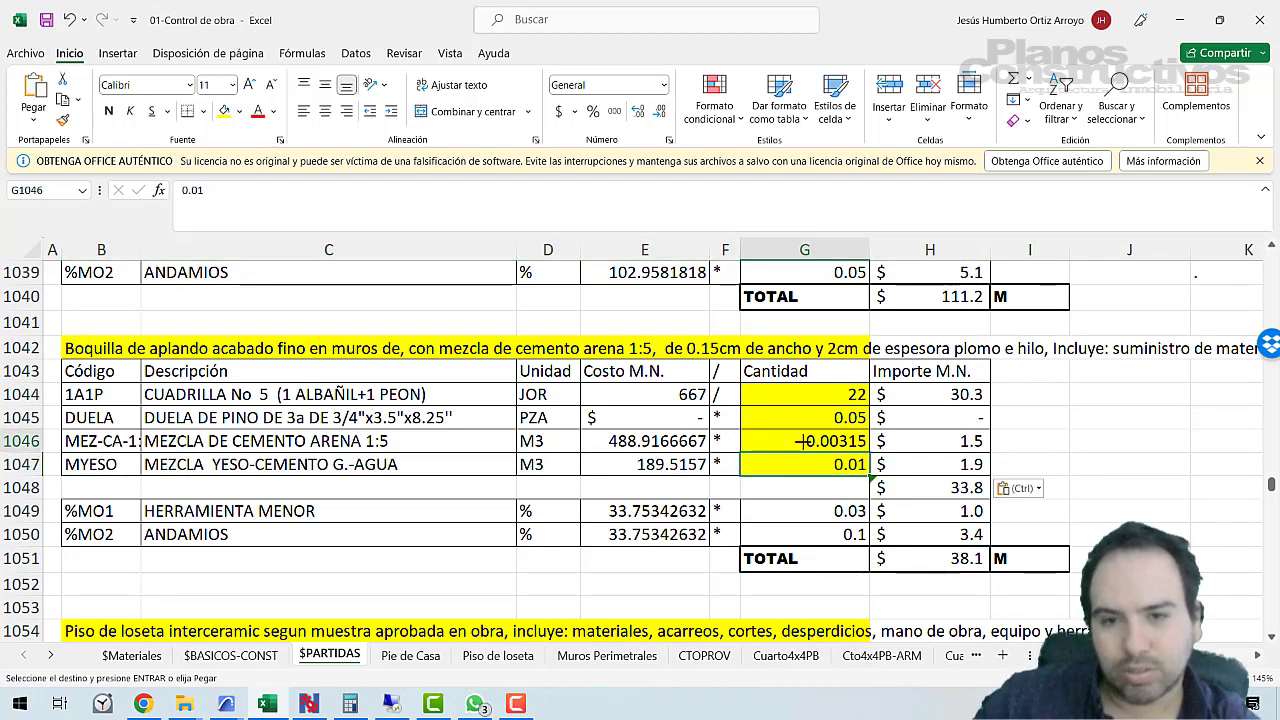
Change the cement-sand mix quantity formula in G1046 to =0.075*0.02*1.05.
left_click(802, 441)
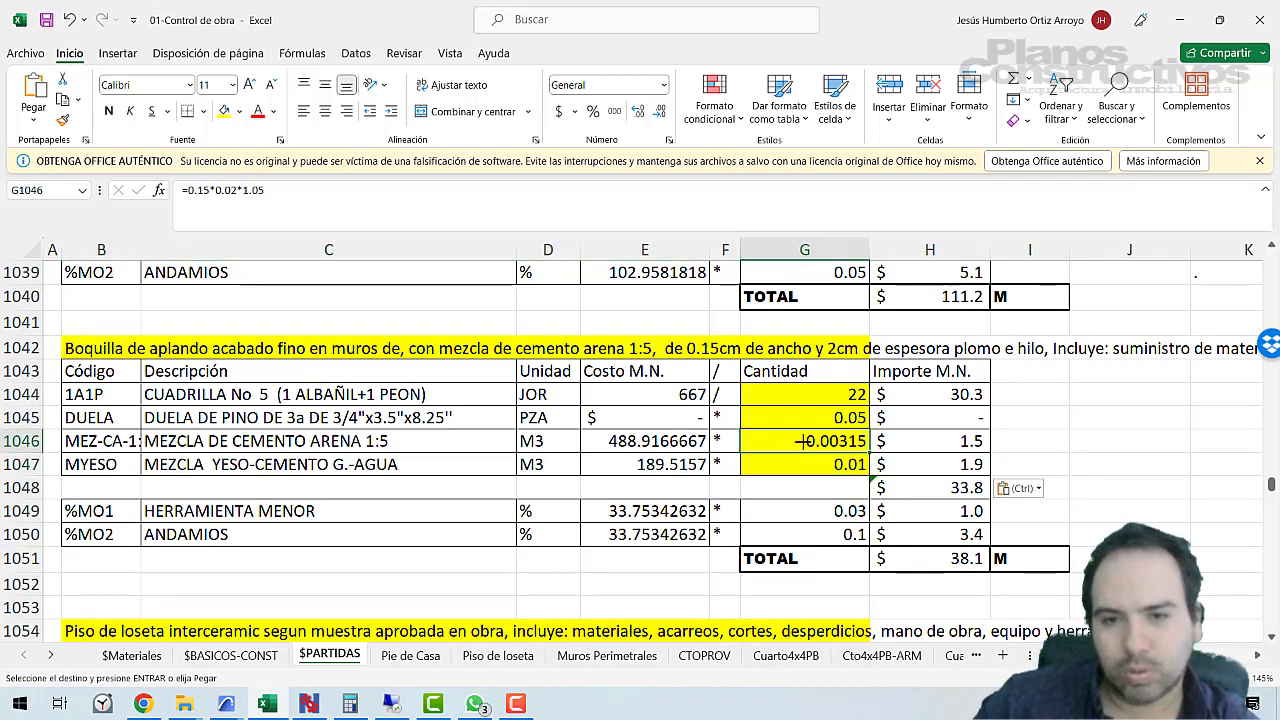
left_click(207, 191)
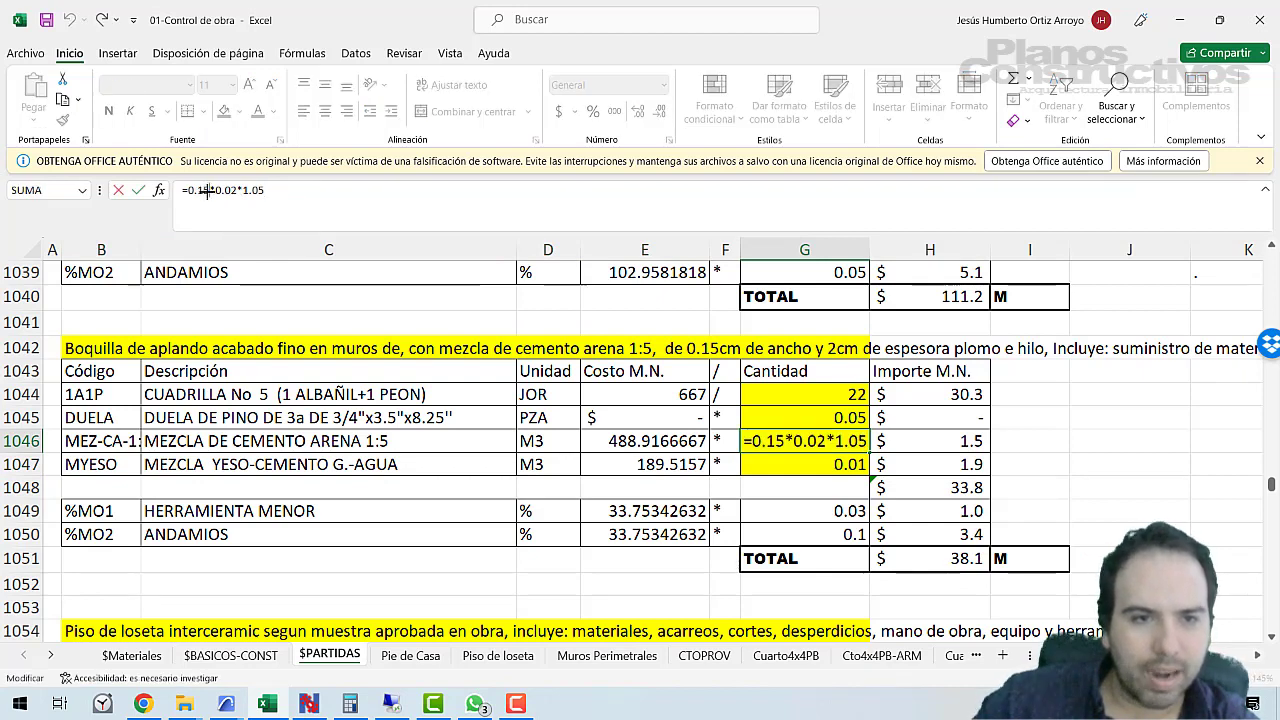
double_click(203, 190)
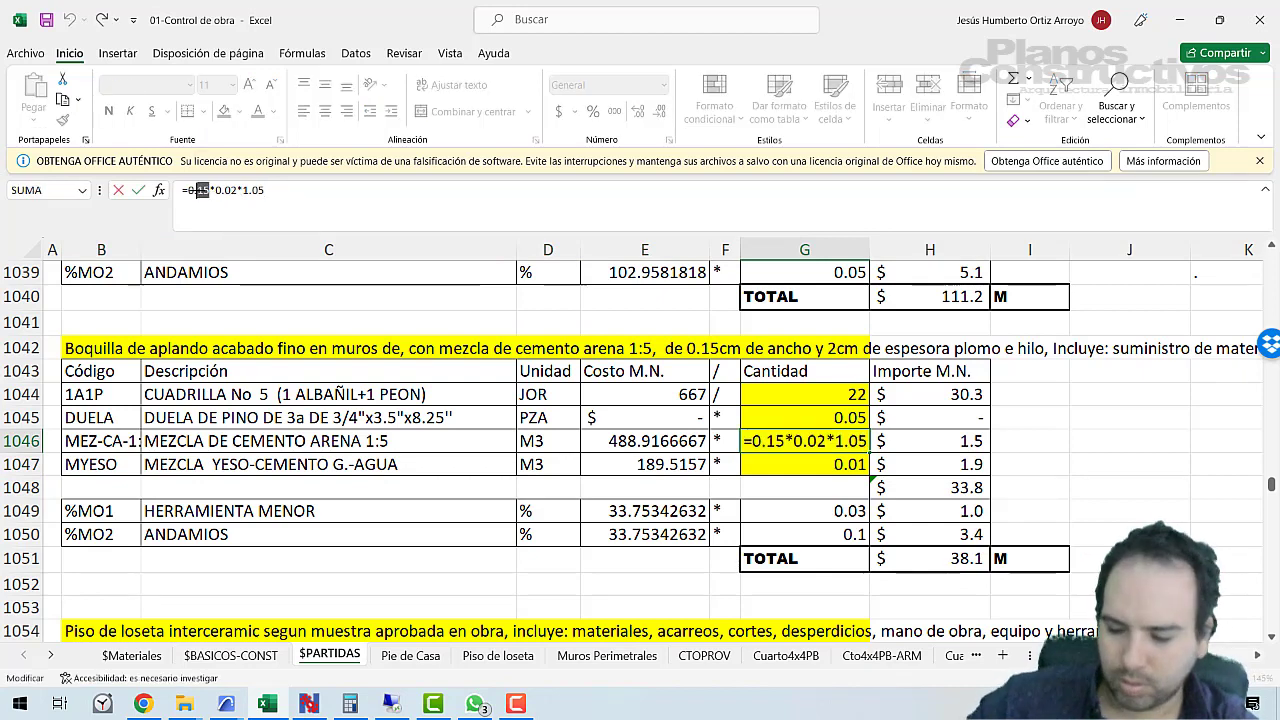
type("0.075")
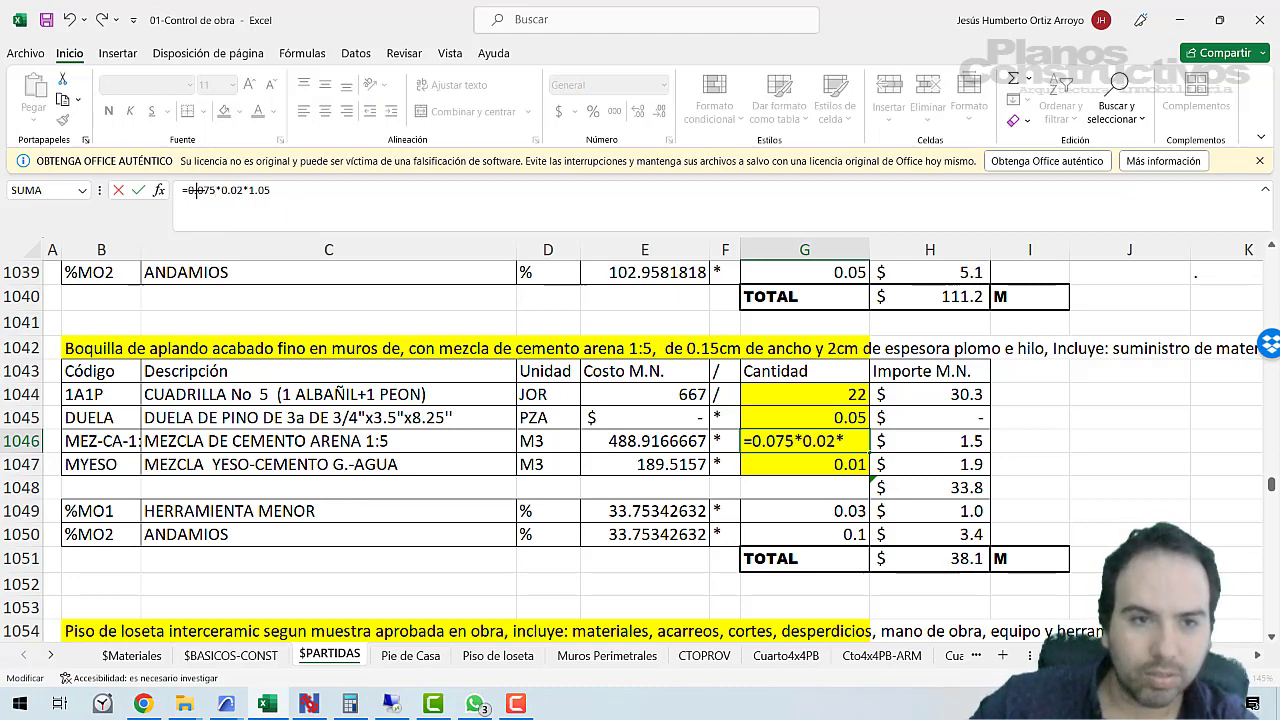
left_click(327, 210)
left_click(787, 522)
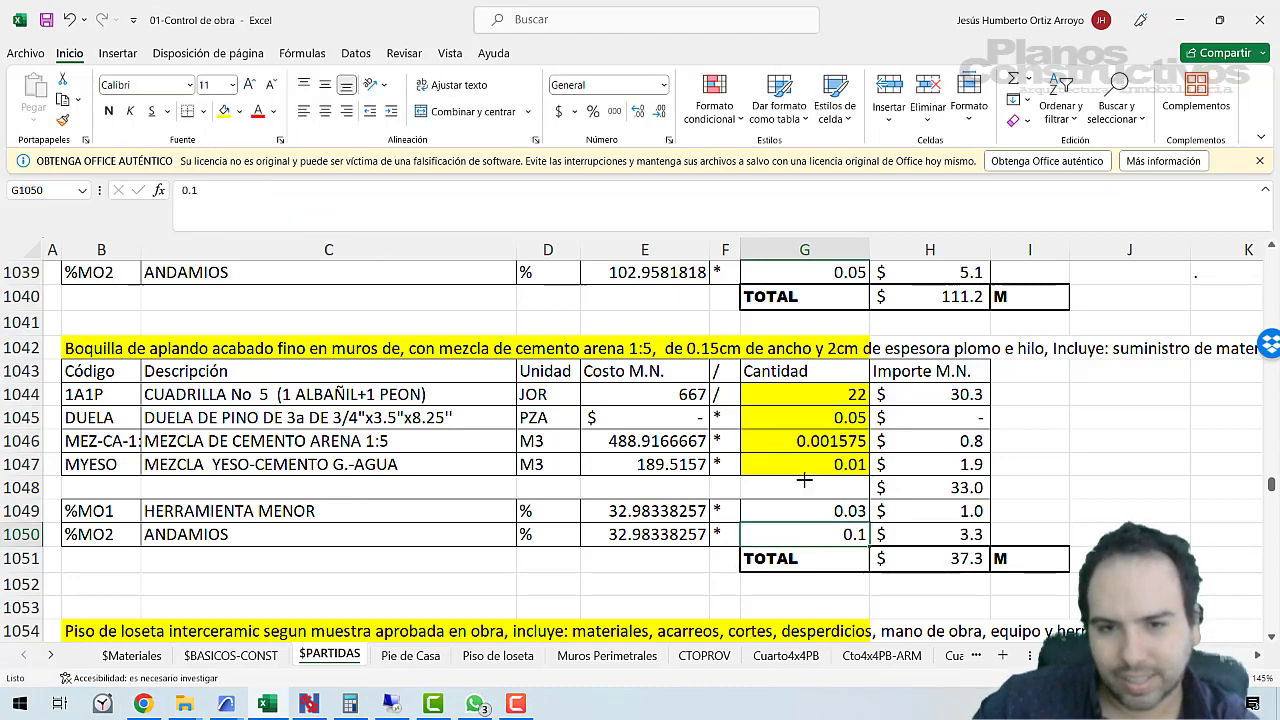
Copy the cement-sand mix quantity formula =0.075*0.02*1.05 from G1046 into the gypsum mix quantity in G1047.
left_click(824, 441)
key("ctrl+c")
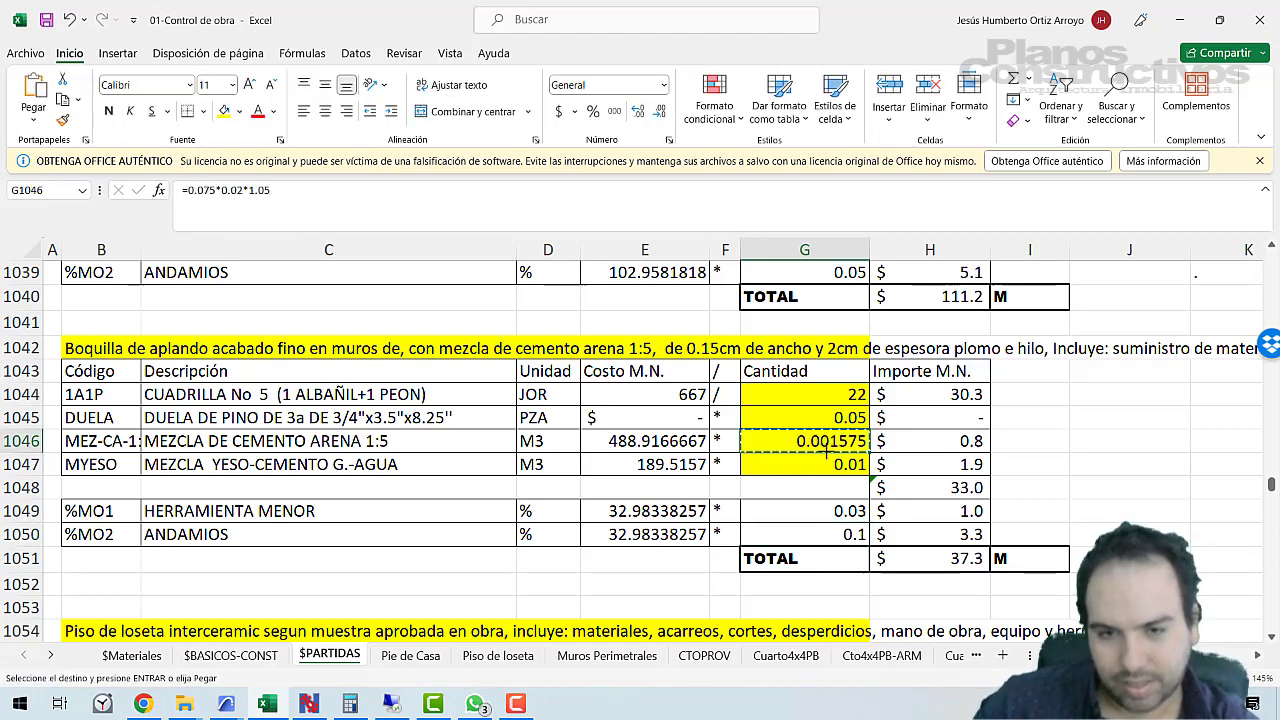
left_click(820, 468)
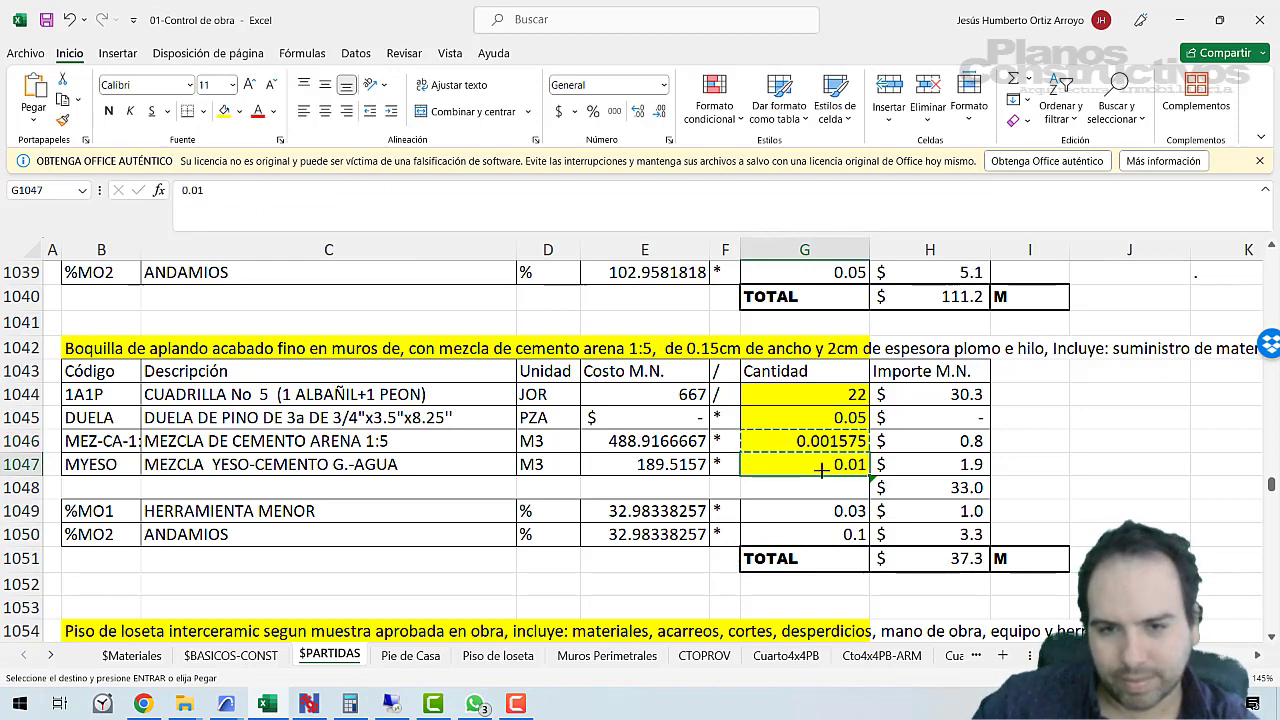
key("Escape")
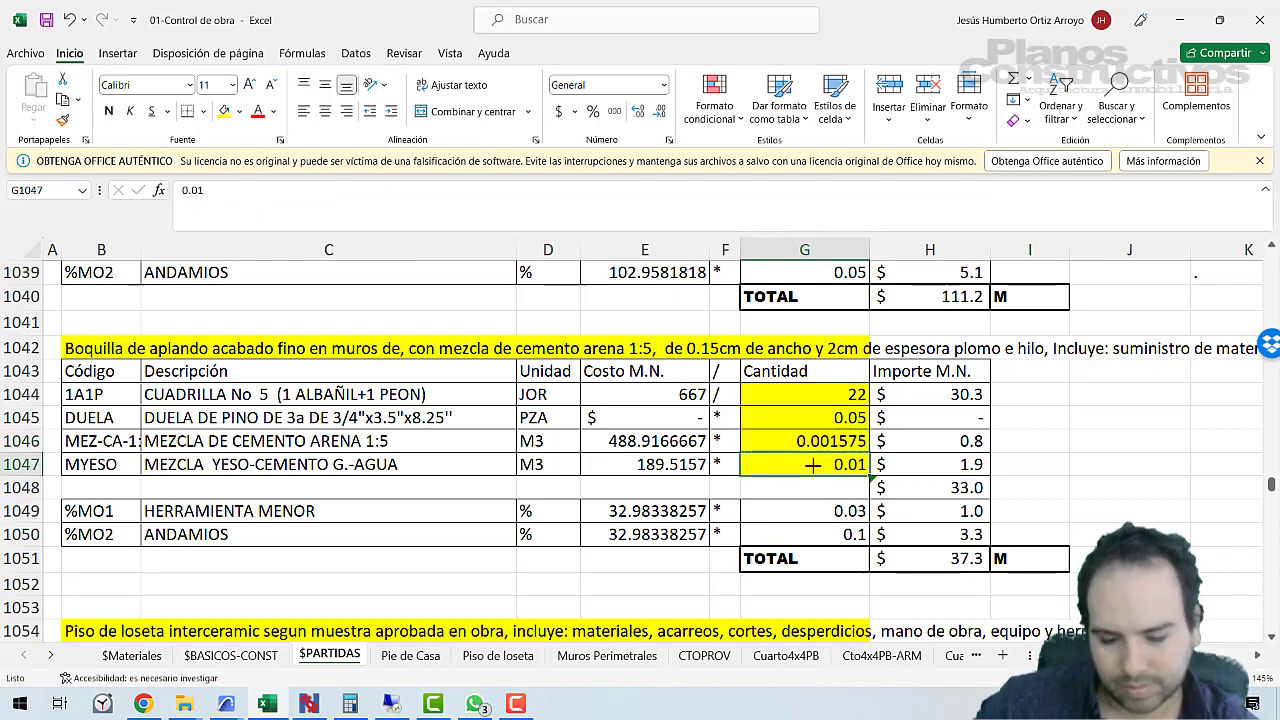
left_click(796, 441)
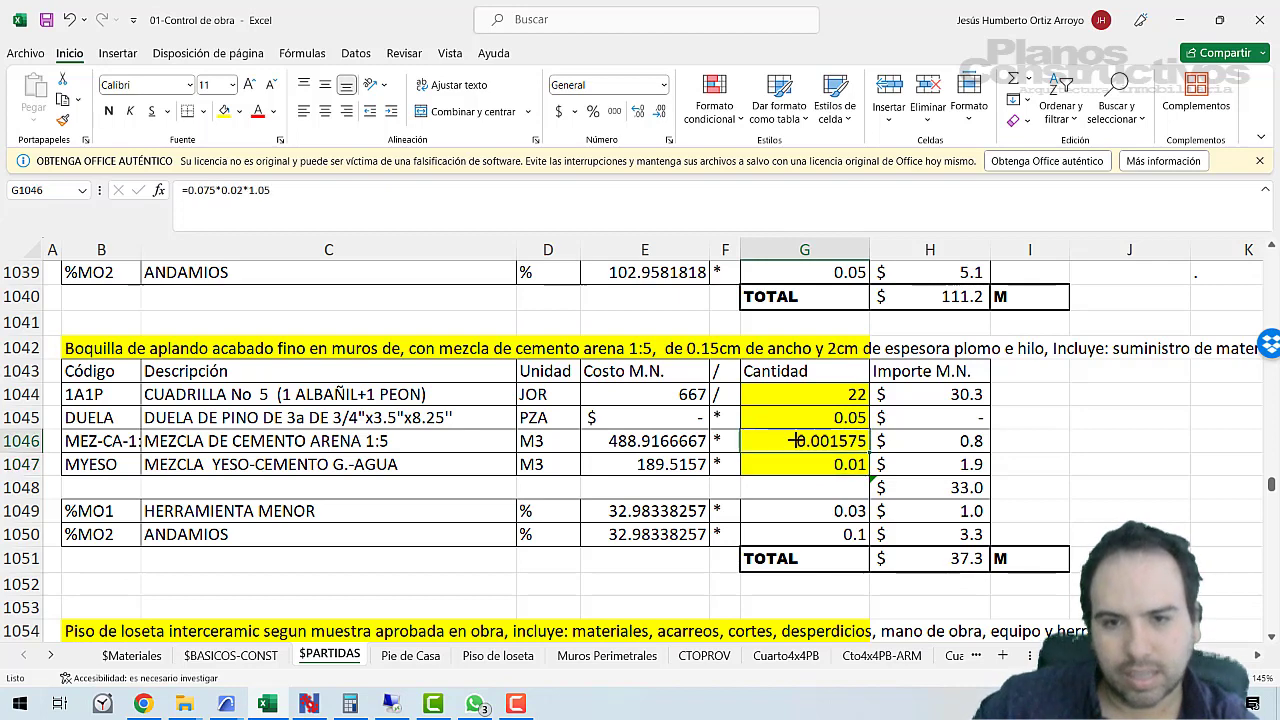
triple_click(340, 192)
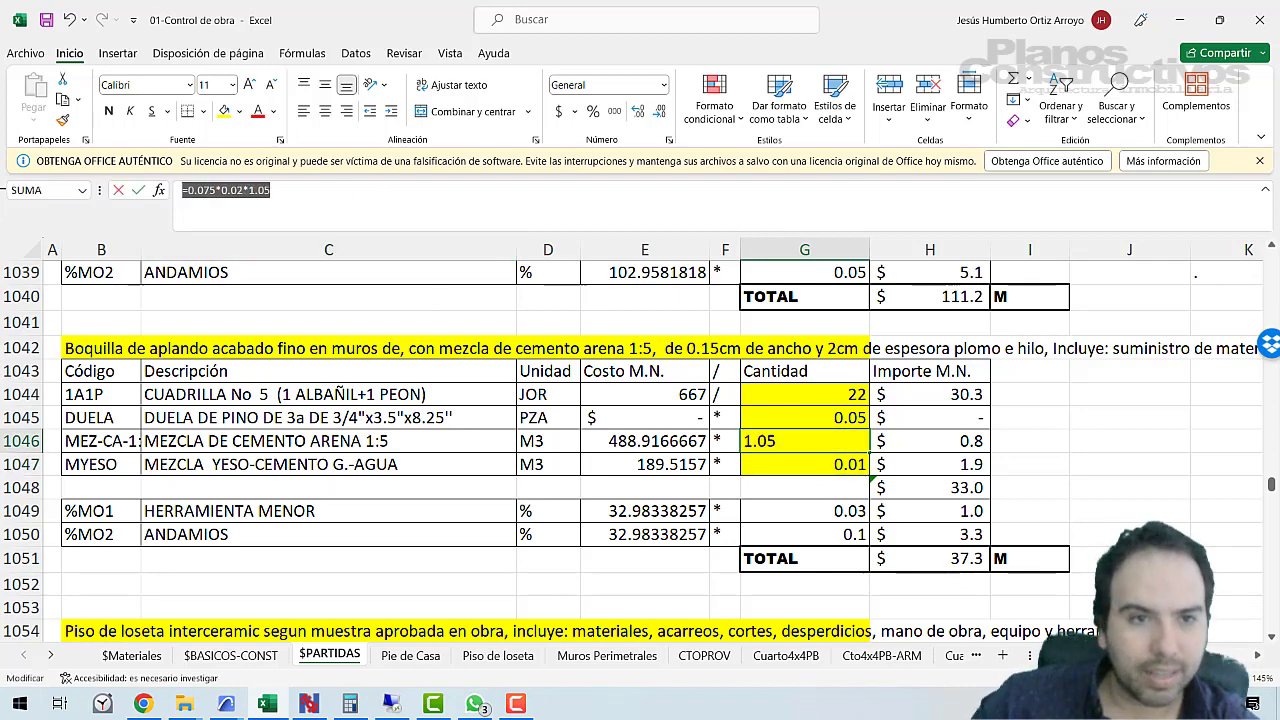
key("Return")
key("Return")
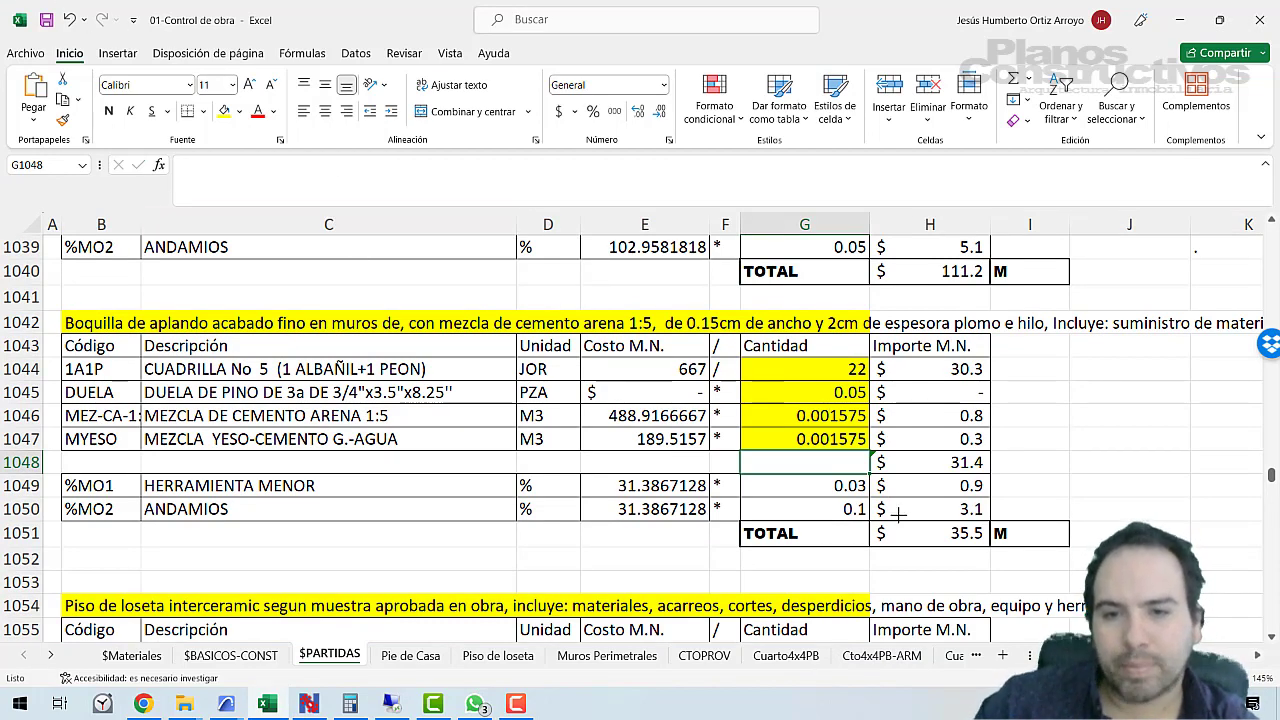
Set the crew yield in G1044 of the combined boquilla breakdown to 20.
left_click(1074, 476)
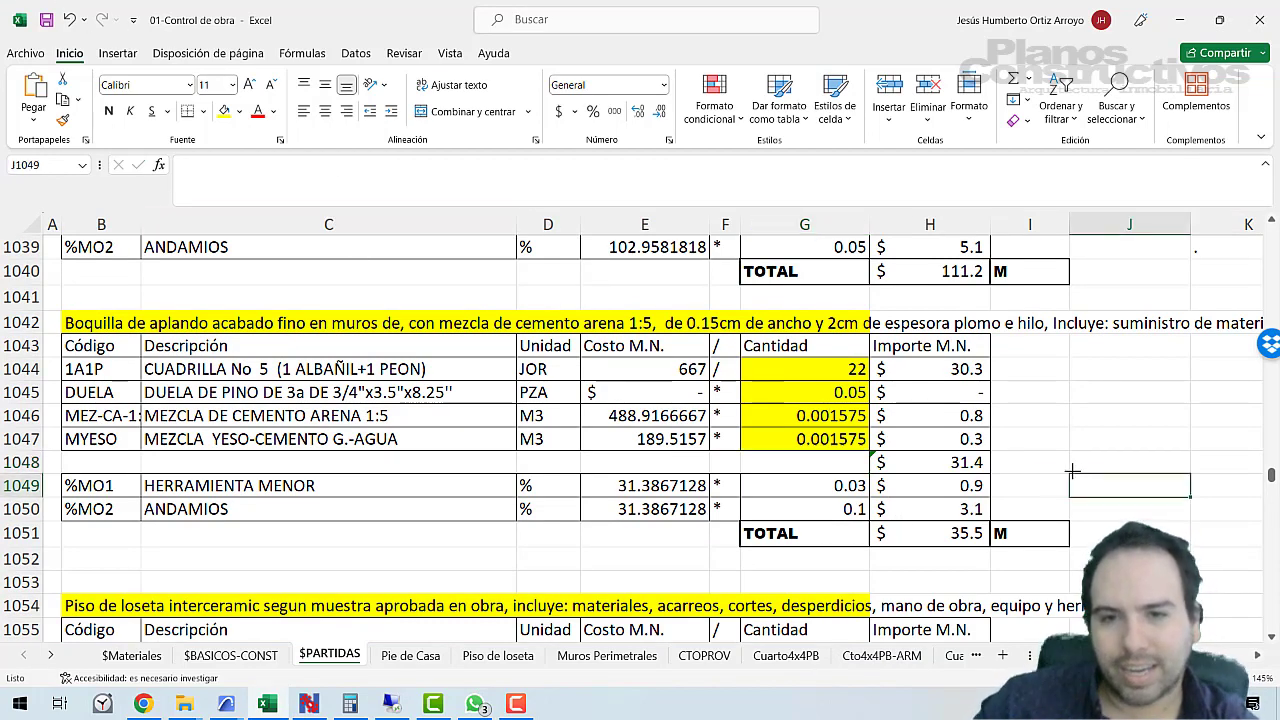
left_click(1078, 436)
scroll(1040, 505, "up", 1)
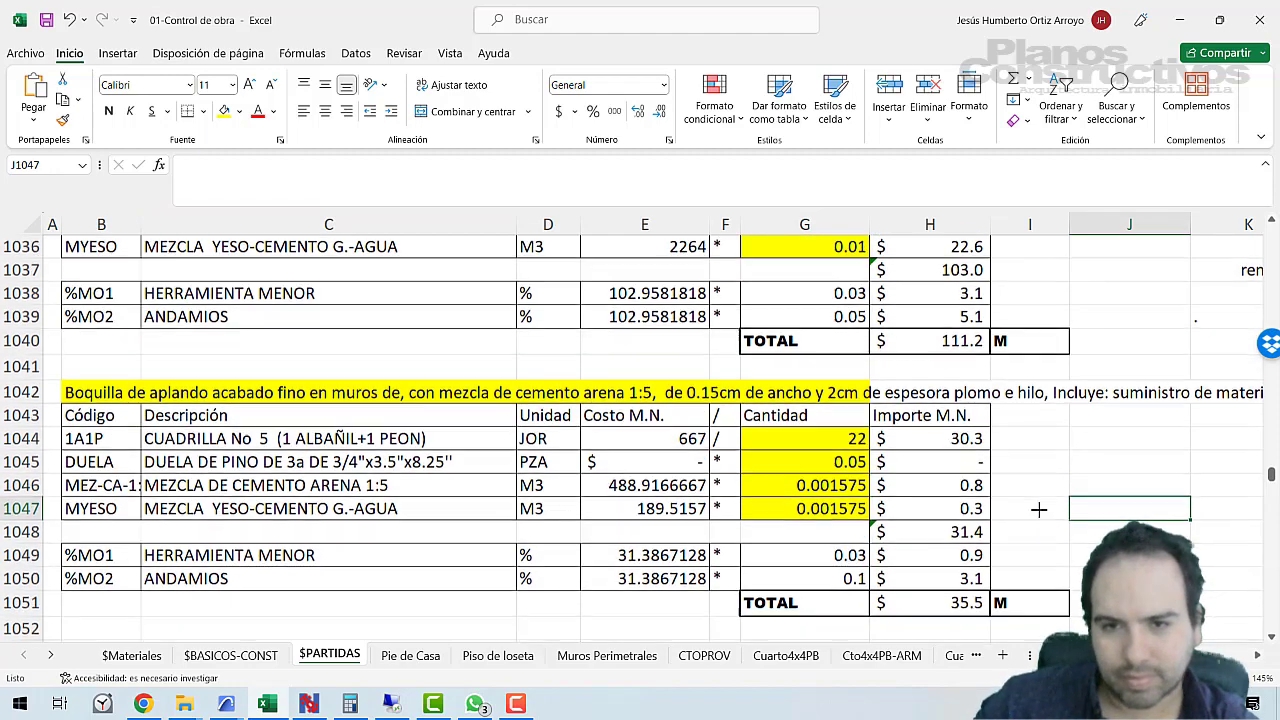
scroll(1046, 492, "up", 1)
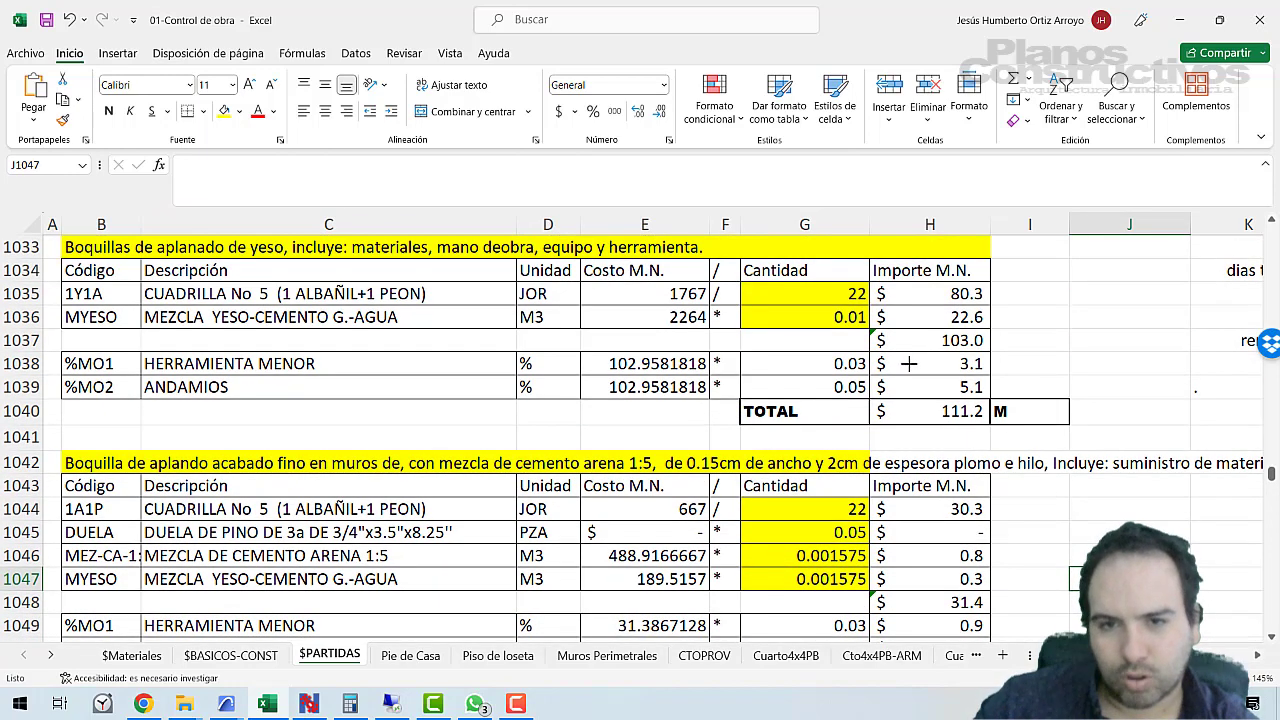
left_click(812, 508)
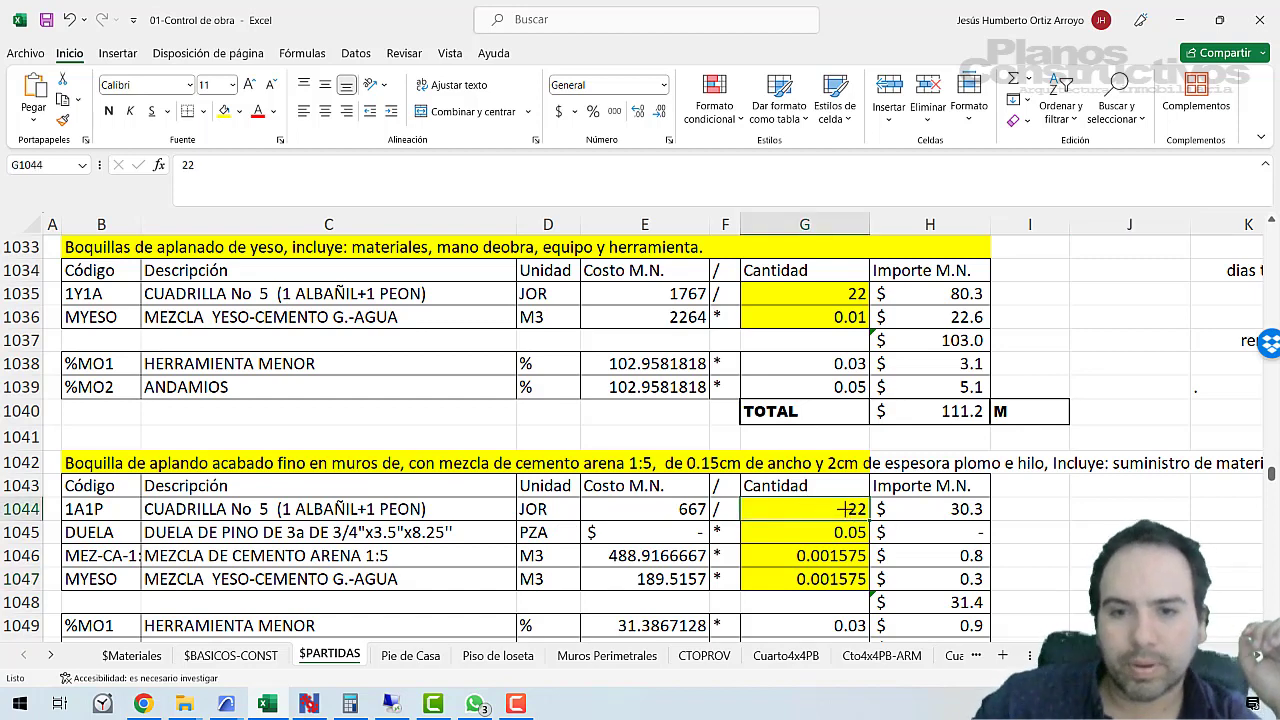
type("20")
key("Return")
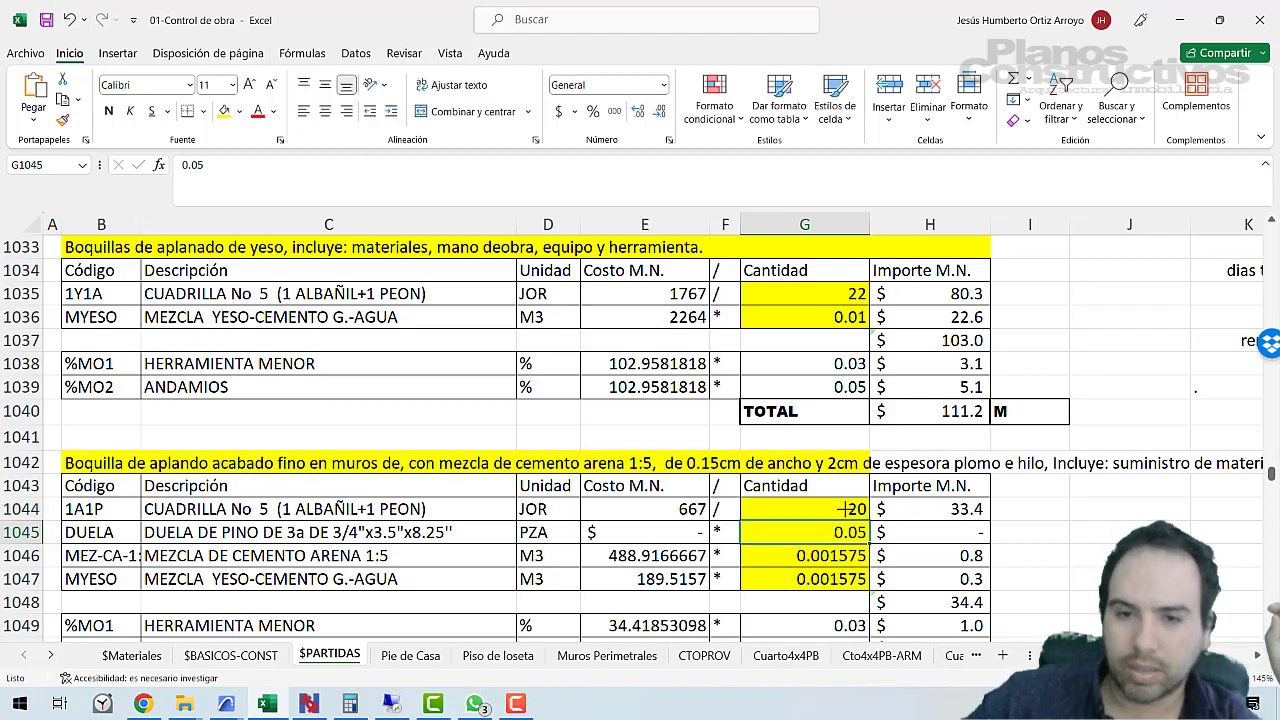
Compare the gypsum mix cost references in E1047 and E1036, and copy the formula =+'$BASICOS-CONST'!H145 from E1036.
scroll(842, 550, "down", 1)
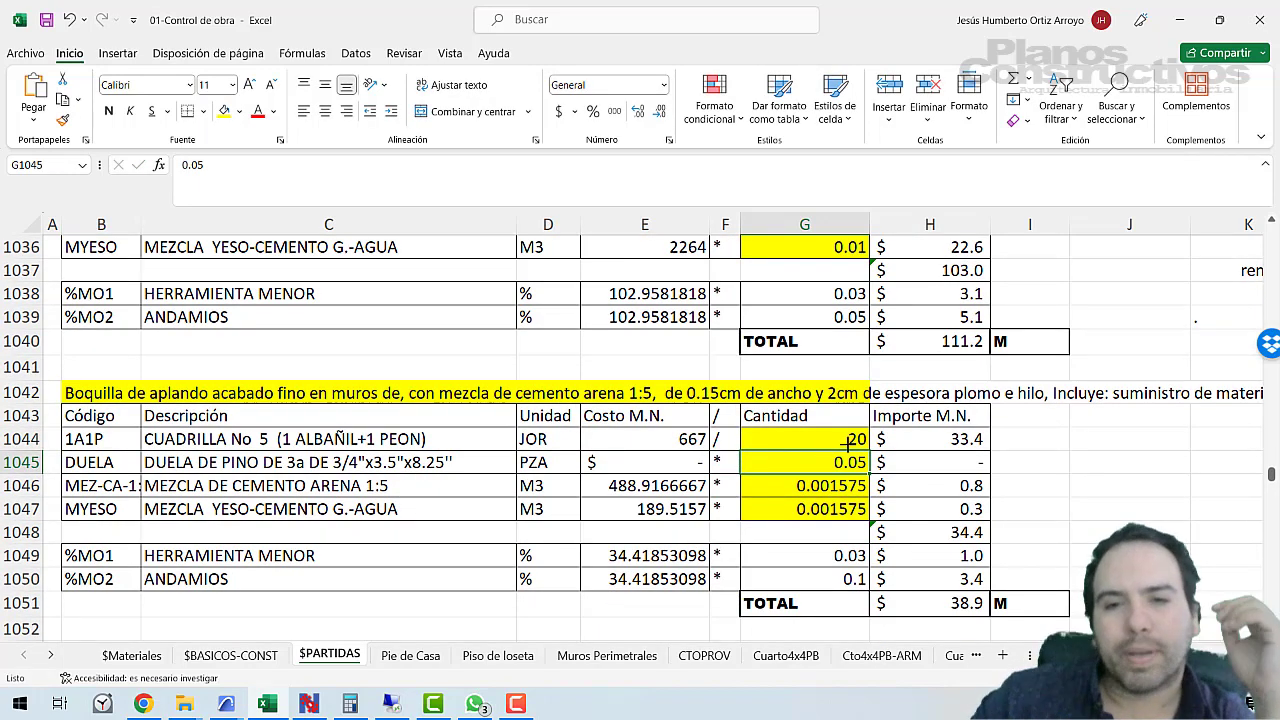
left_click(953, 602)
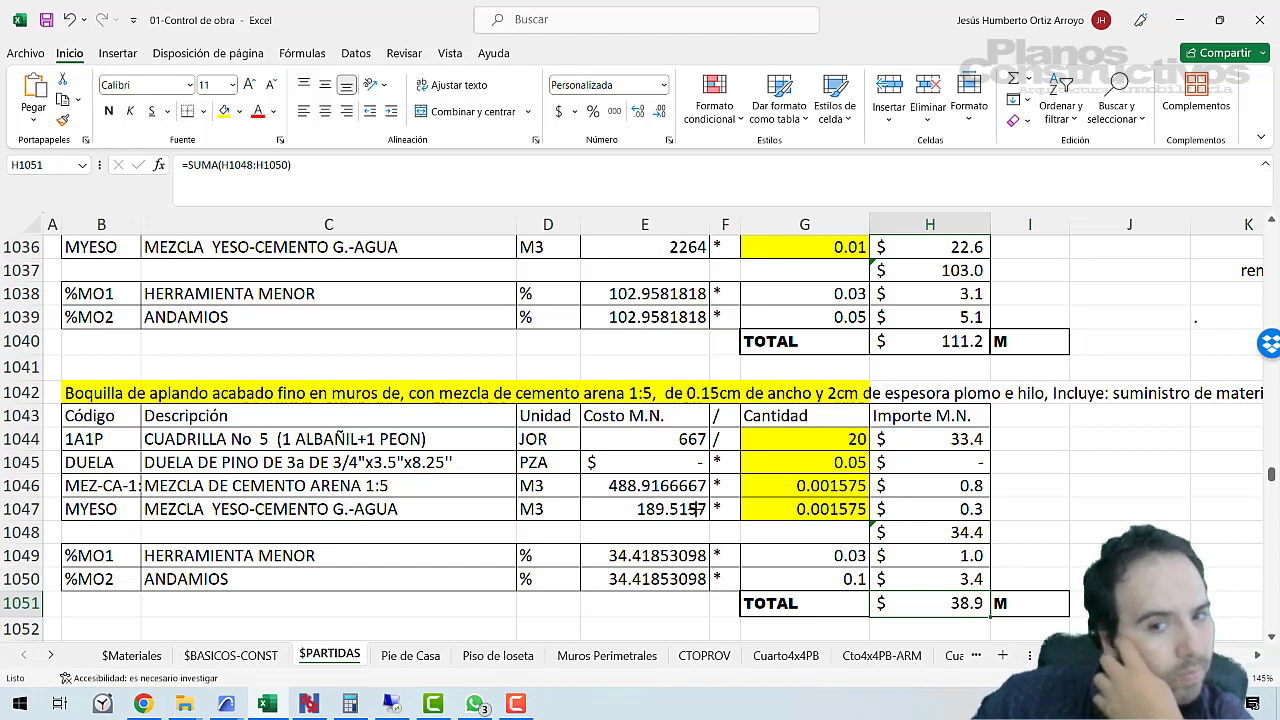
left_click(650, 508)
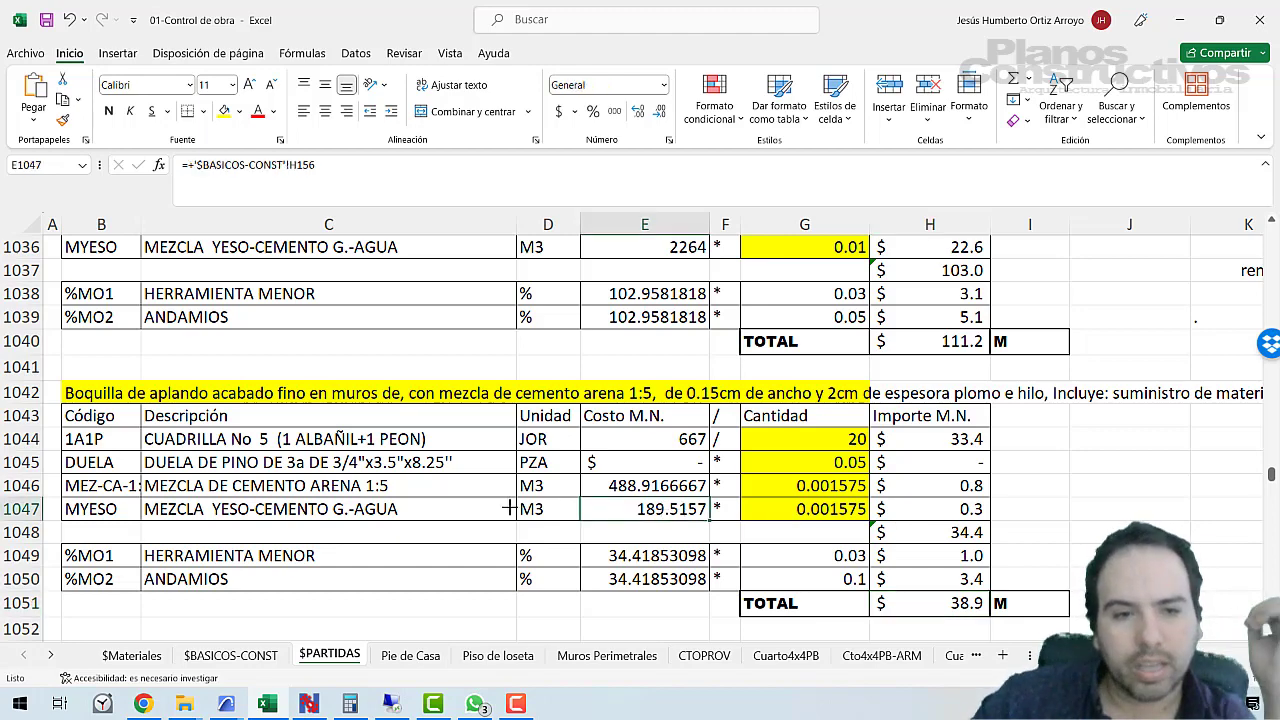
scroll(624, 362, "up", 1)
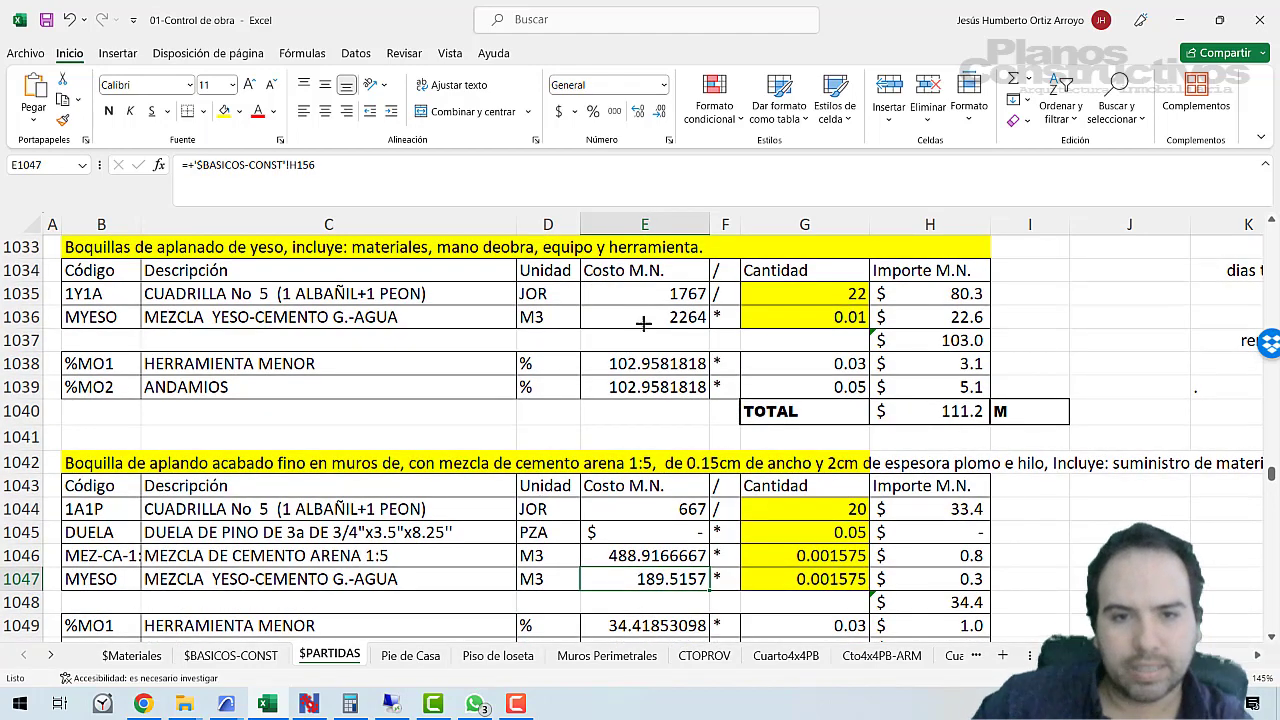
left_click(645, 319)
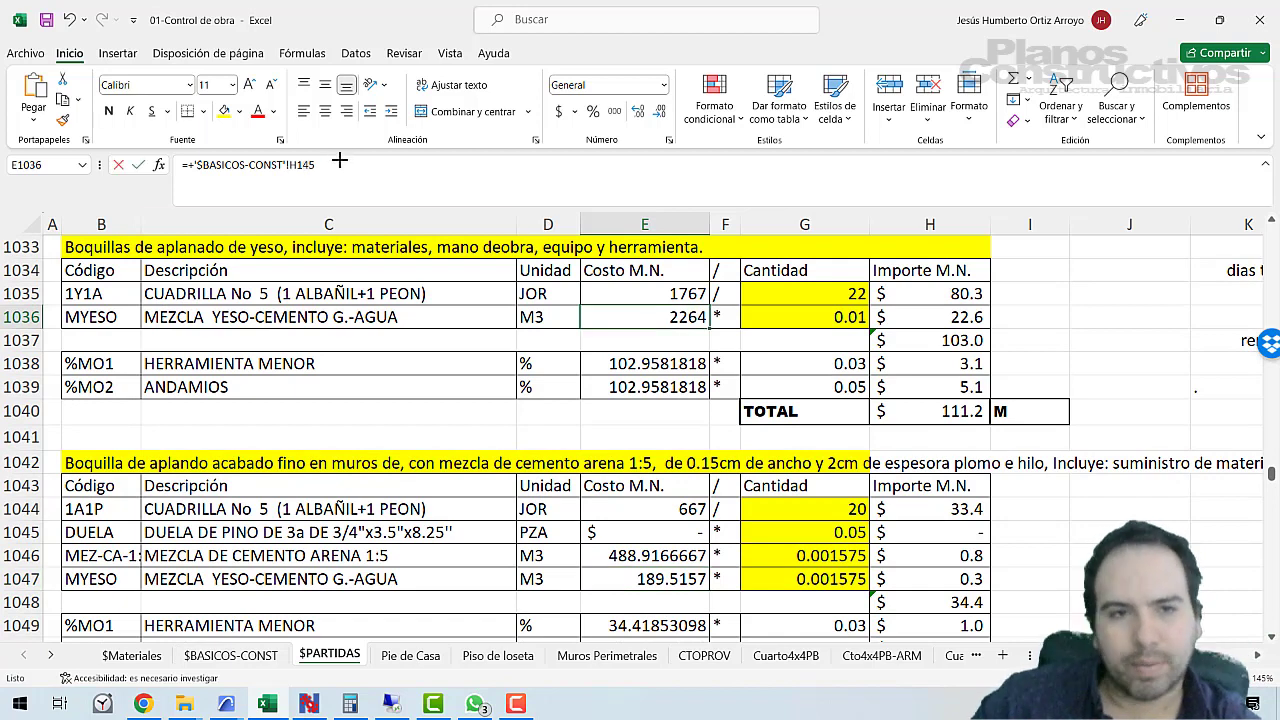
left_click_drag(337, 163, 182, 164)
key("Escape")
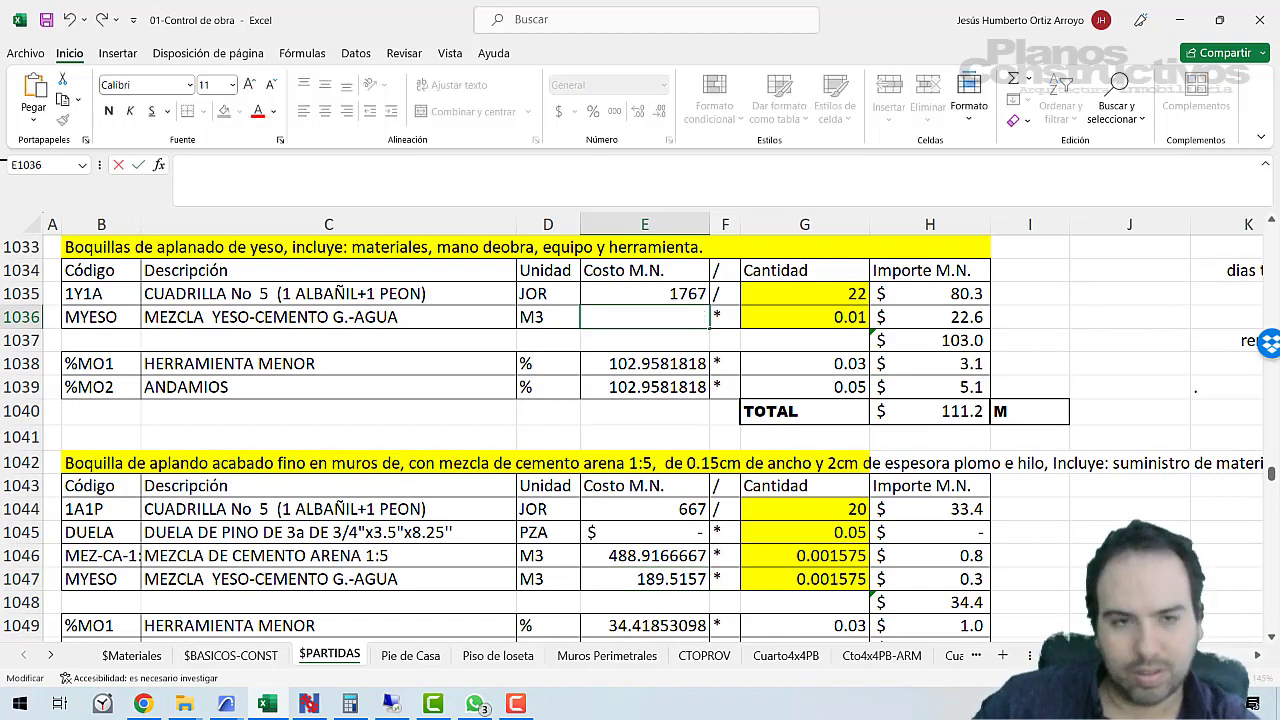
left_click_drag(329, 163, 14, 162)
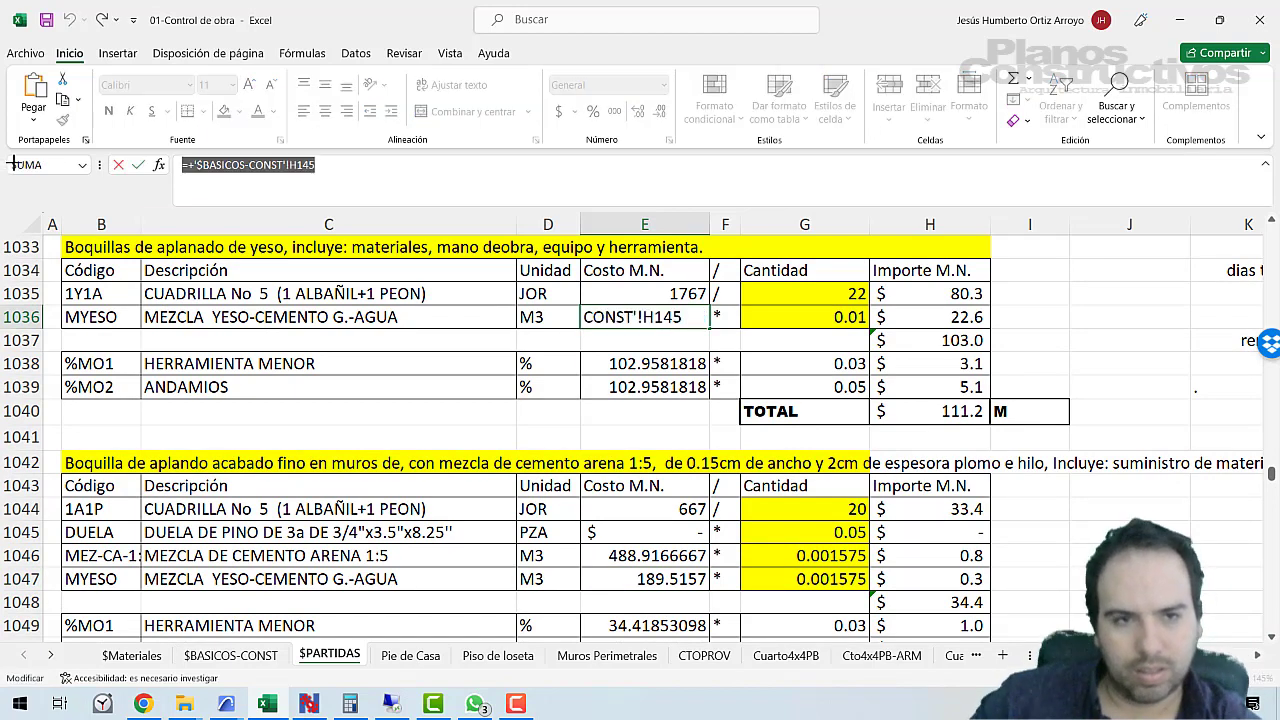
key("Return")
Paste =+'$BASICOS-CONST'!H145 as the gypsum mix cost in E1047 and set the crew cost in E1044 to 1767, as in E1035.
key("Down")
key("Down")
key("Down")
key("Down")
key("Down")
key("Down")
key("Down")
key("Down")
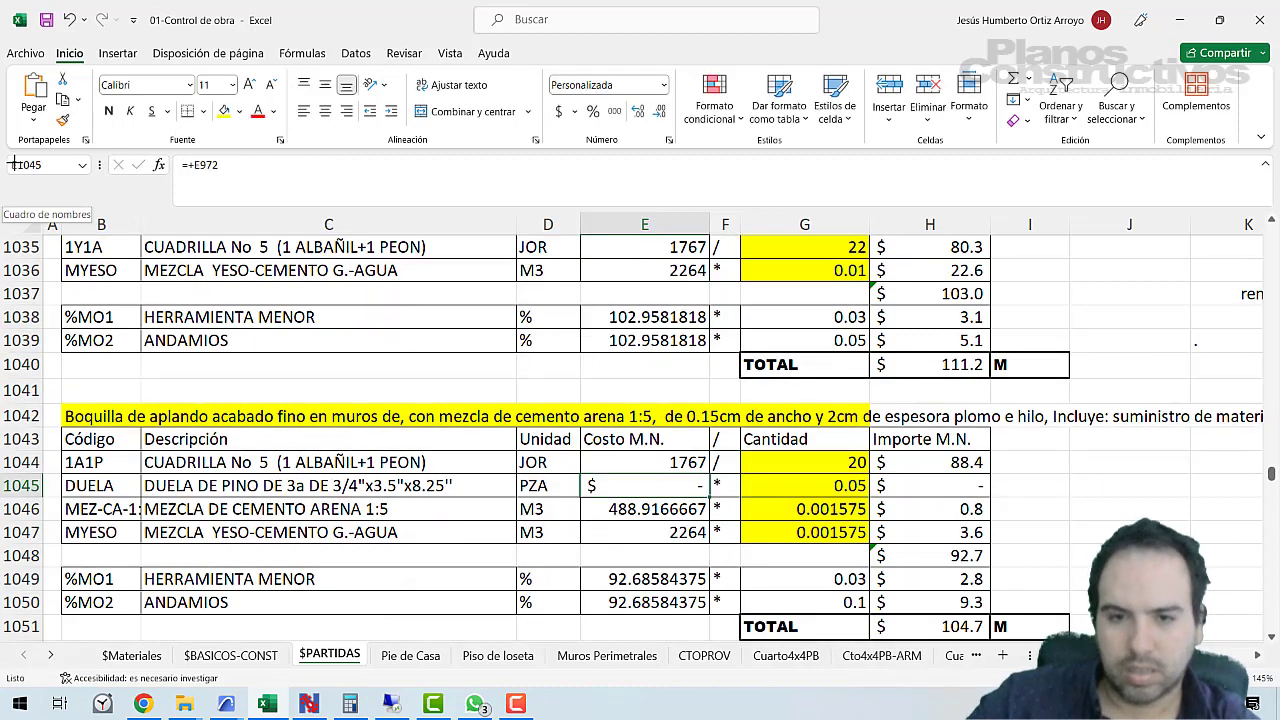
Link the pine duela cost in E1045 to cell E1026 of the cement-sand boquilla breakdown.
type("+")
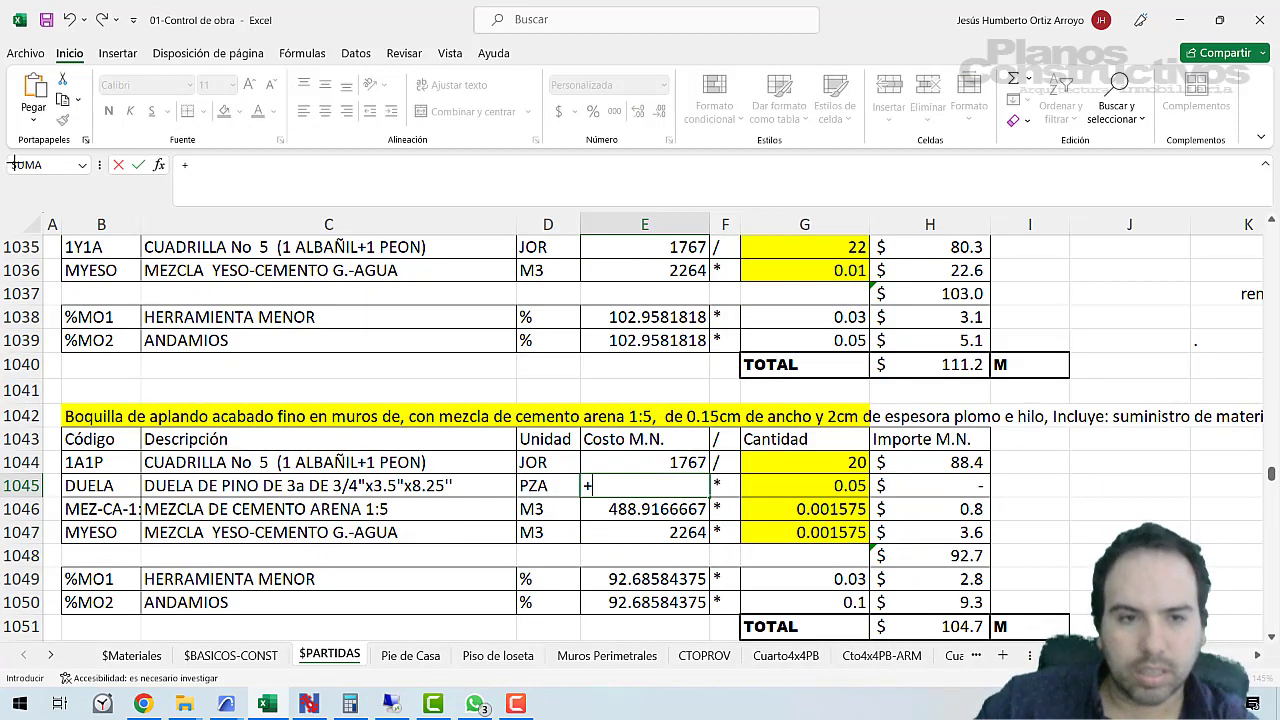
scroll(210, 274, "up", 2)
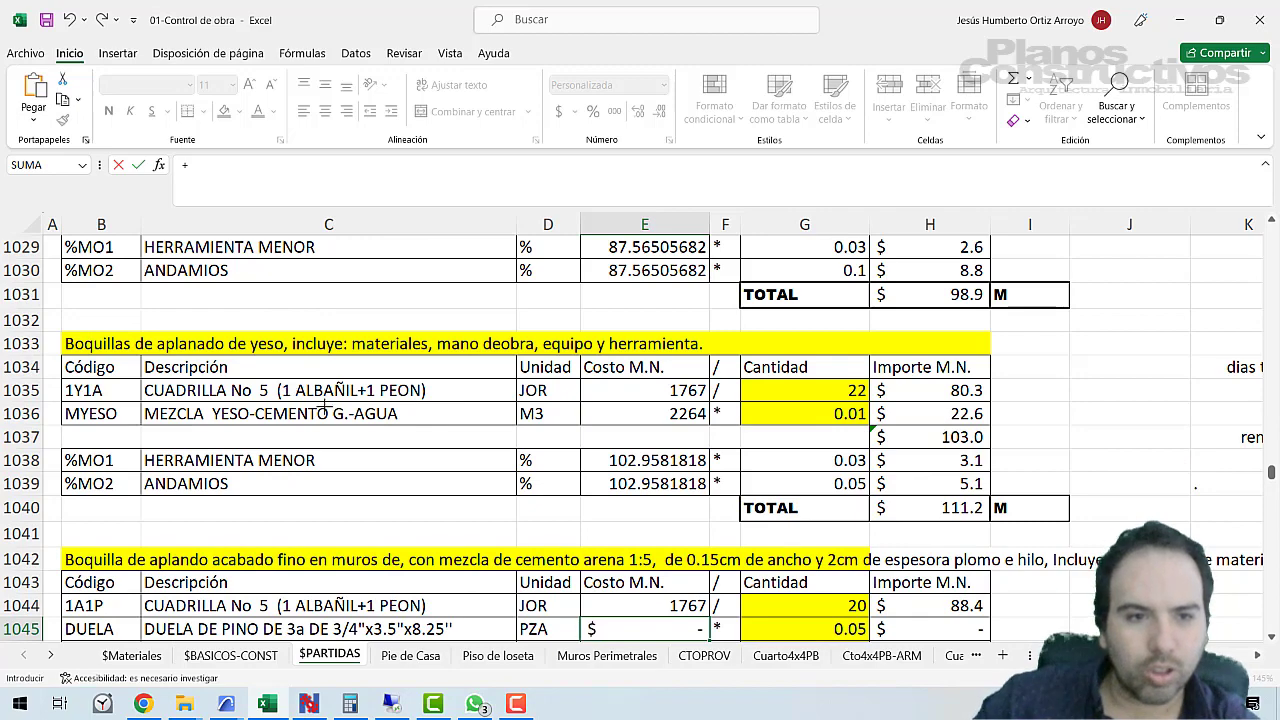
scroll(325, 405, "up", 2)
left_click(655, 317)
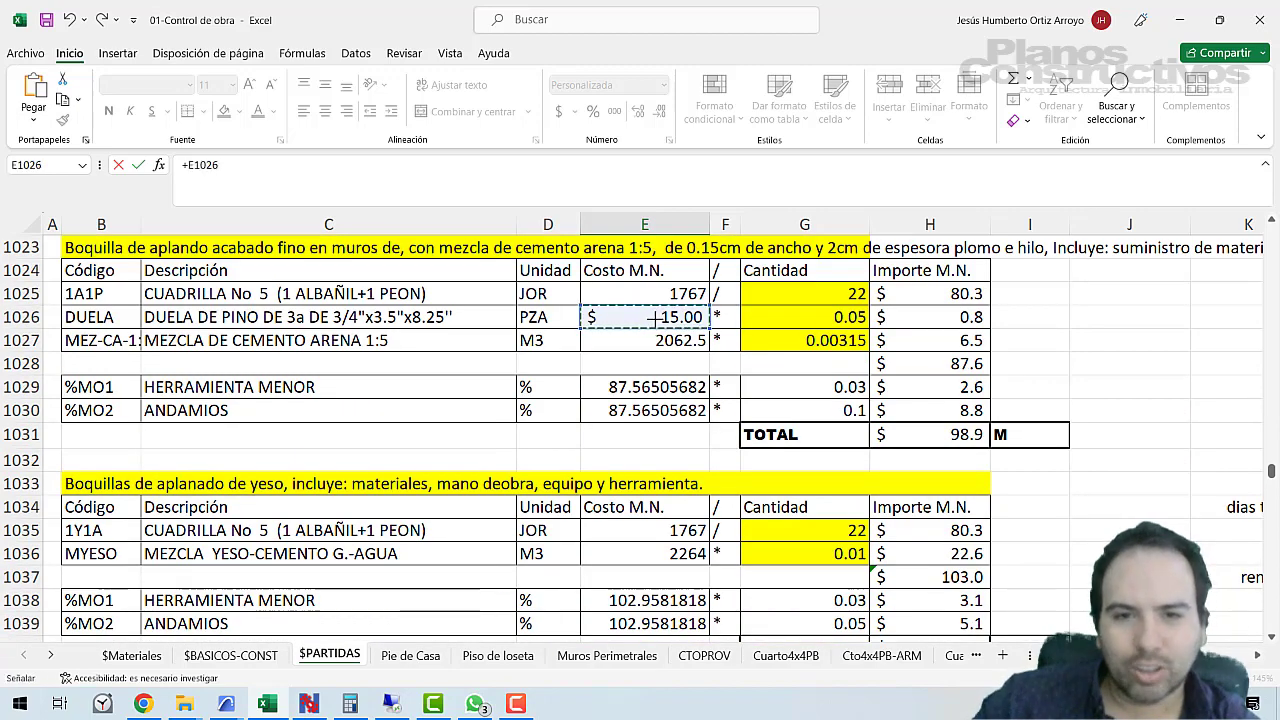
key("Return")
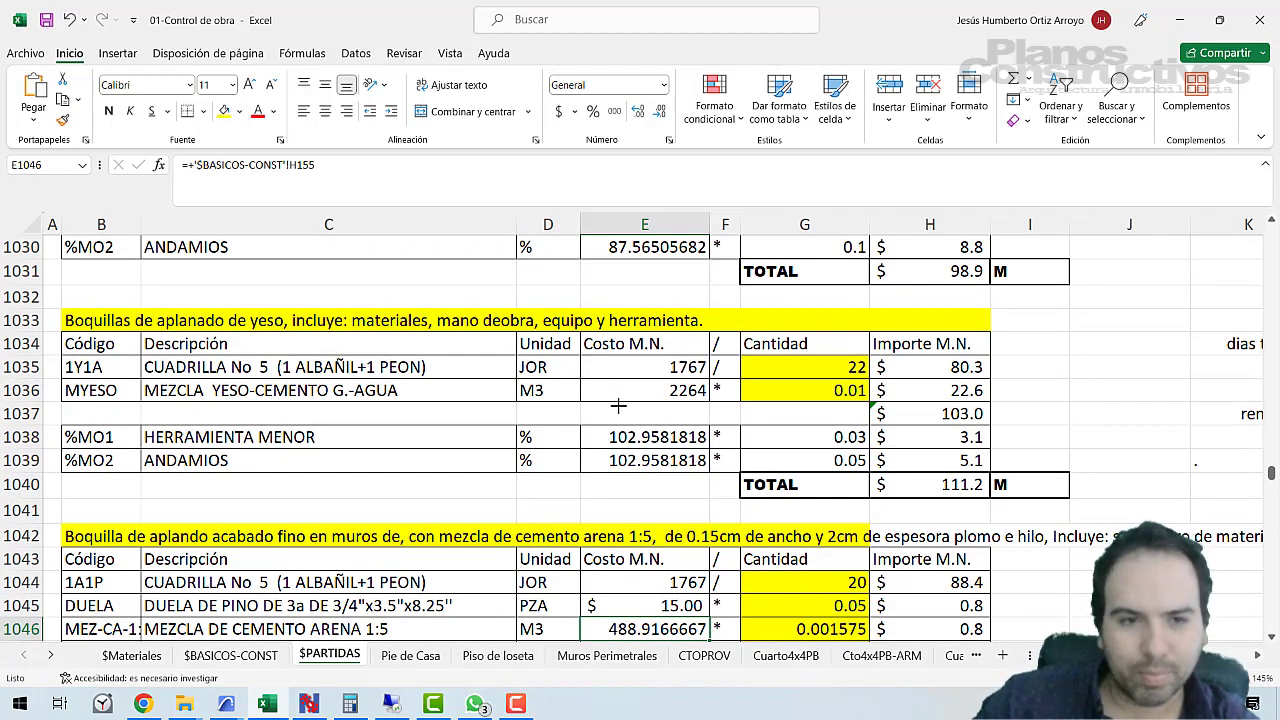
Link the cement-sand mix cost in E1046 to cell E1027 of the original cement-sand boquilla breakdown.
scroll(673, 570, "down", 1)
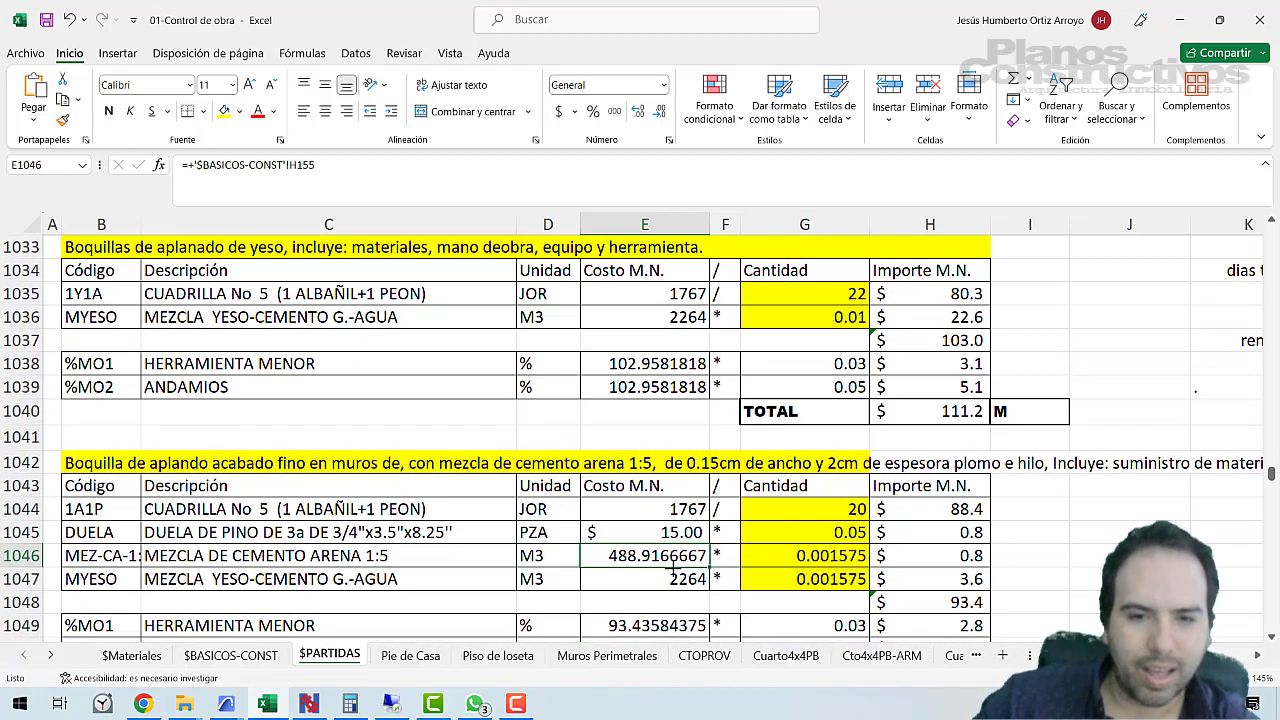
double_click(645, 558)
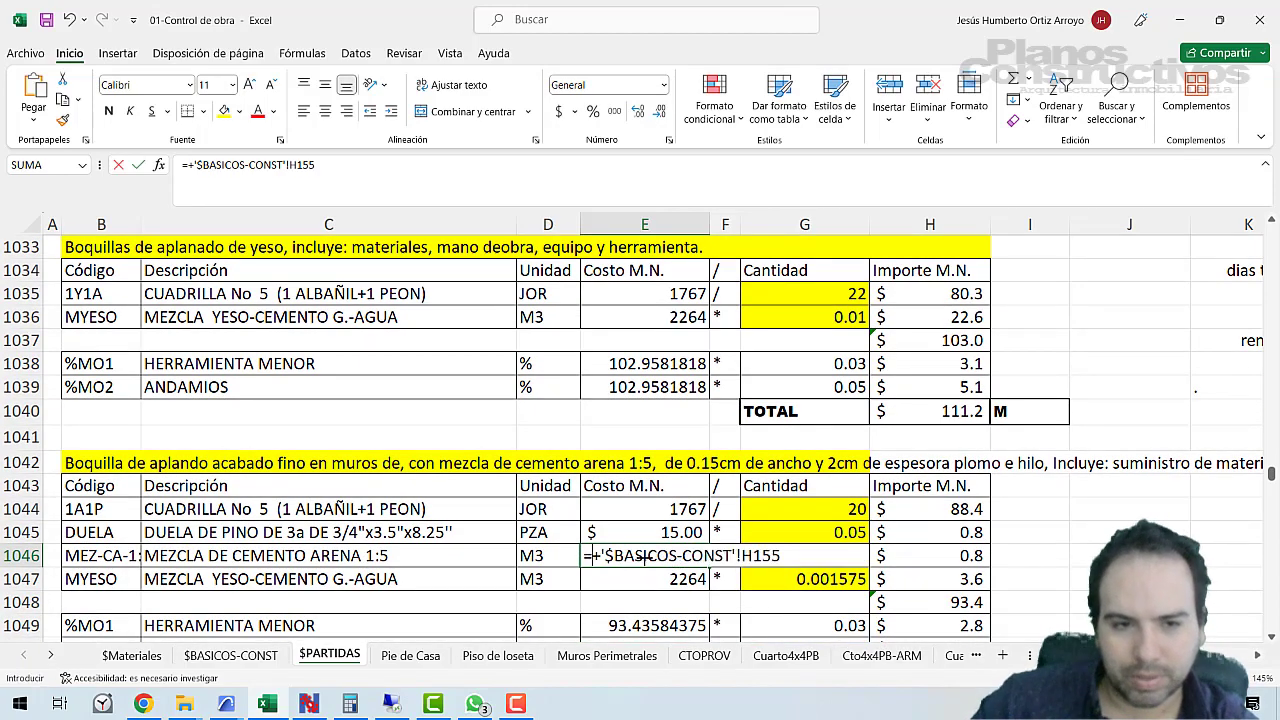
key("Escape")
type("+")
scroll(645, 512, "up", 4)
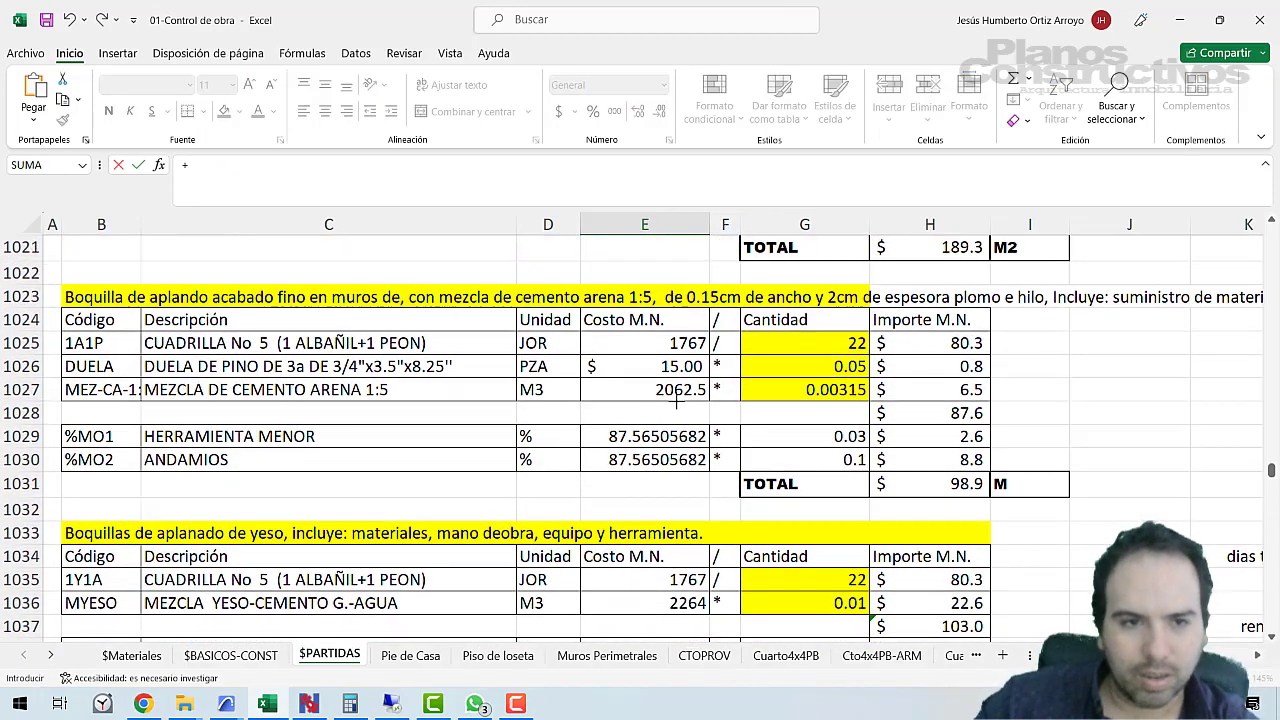
left_click(677, 389)
key("Return")
Examine the subtotal formula in H1060 of the interceramic floor tile breakdown.
scroll(677, 389, "down", 9)
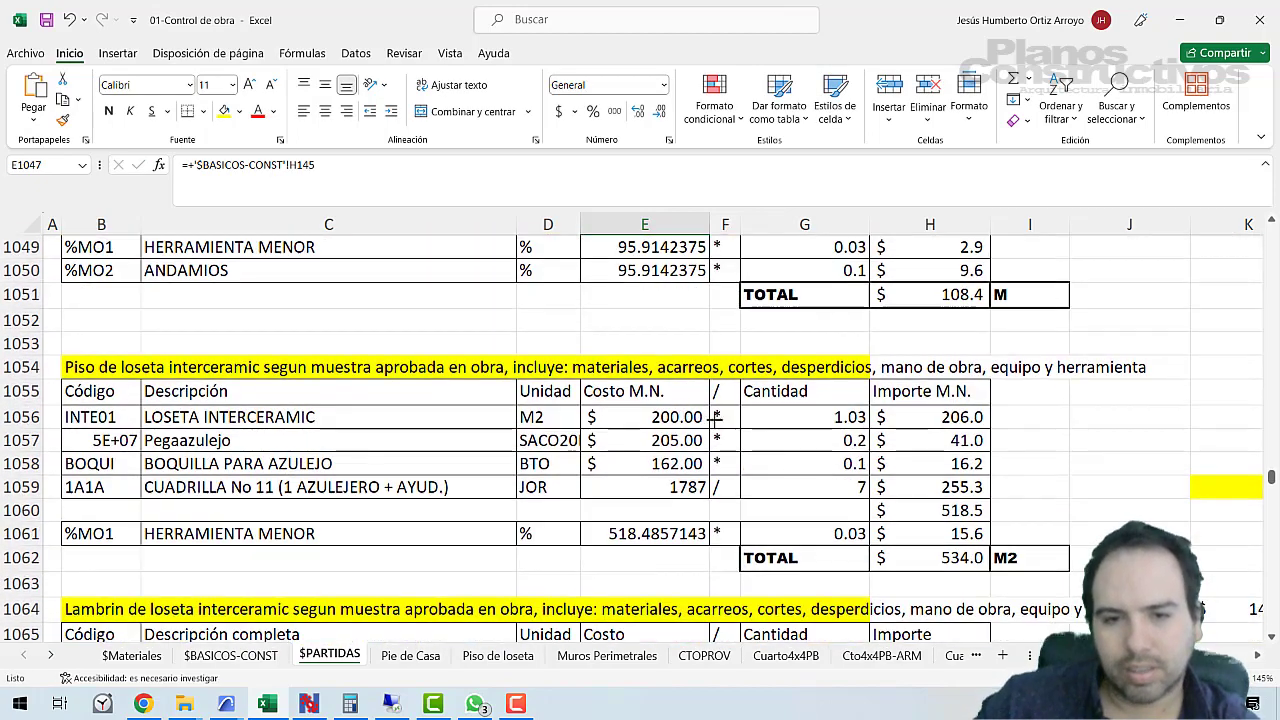
left_click(966, 510)
left_click(362, 182)
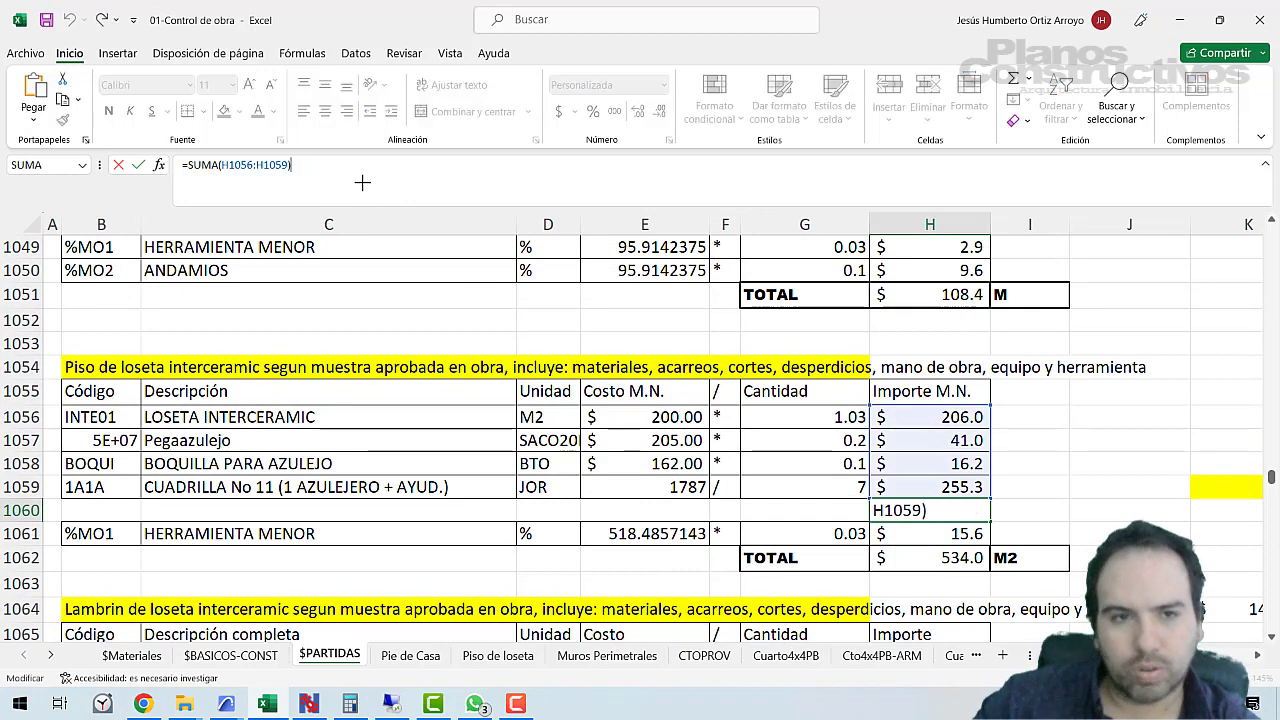
key("Return")
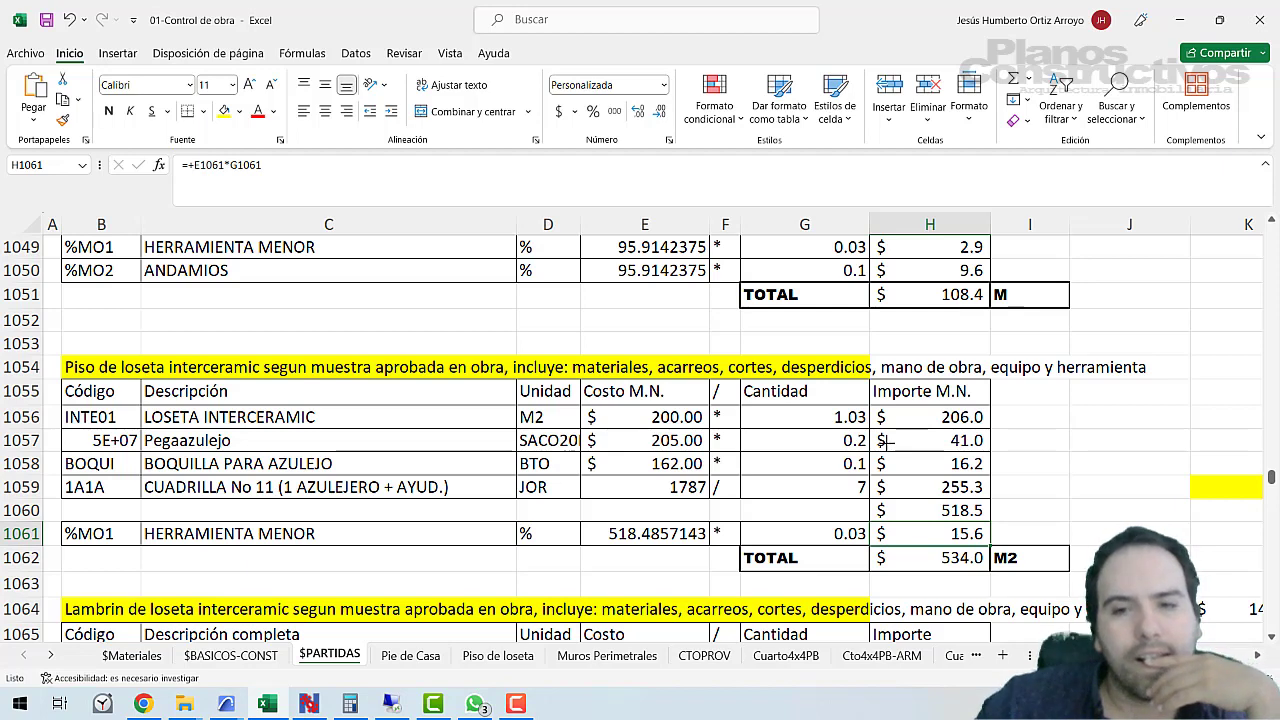
key("Up")
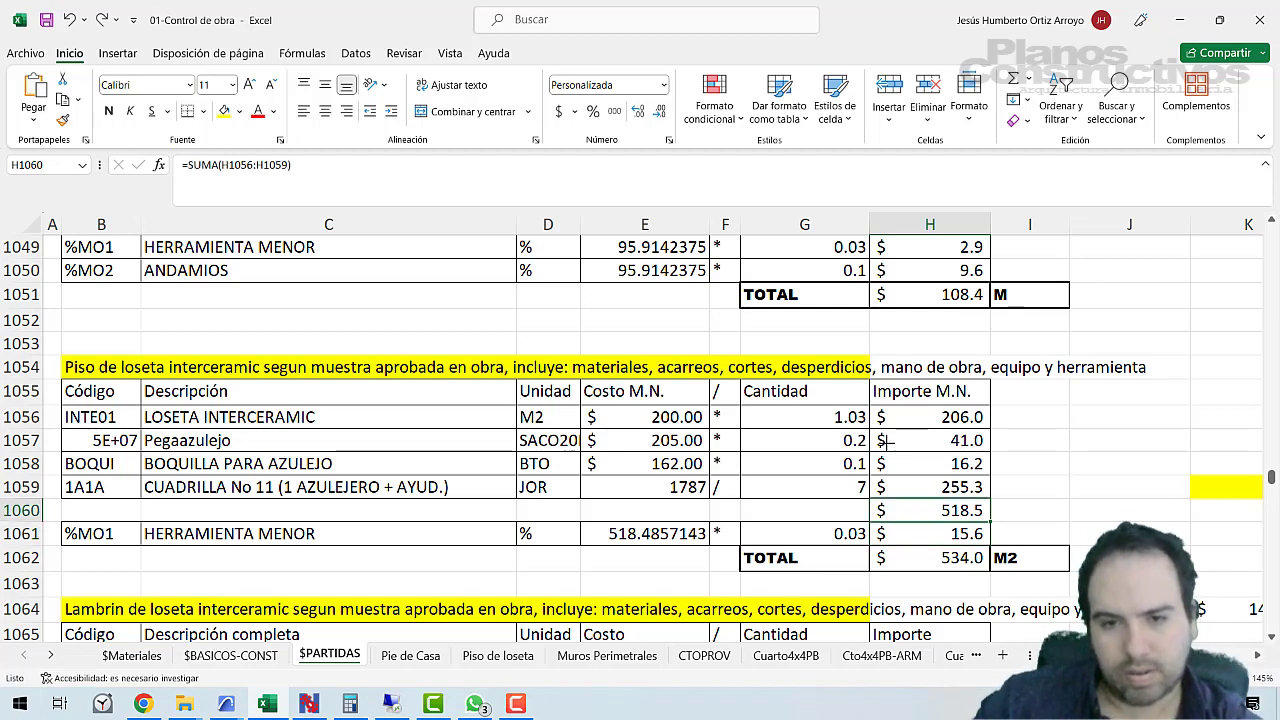
Undo the recent cost changes in the combined boquilla breakdown and redo them.
key("ctrl+z")
key("ctrl+z")
key("ctrl+z")
key("ctrl+z")
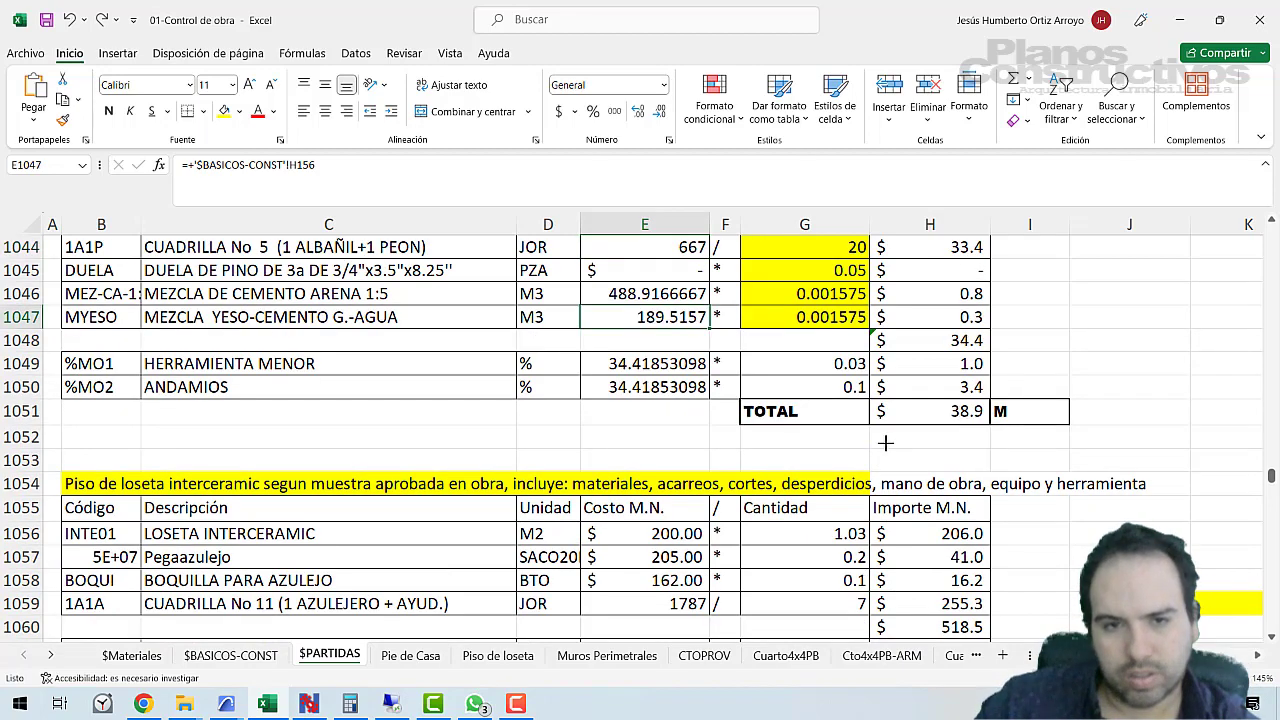
key("ctrl+y")
key("ctrl+y")
scroll(978, 437, "up", 2)
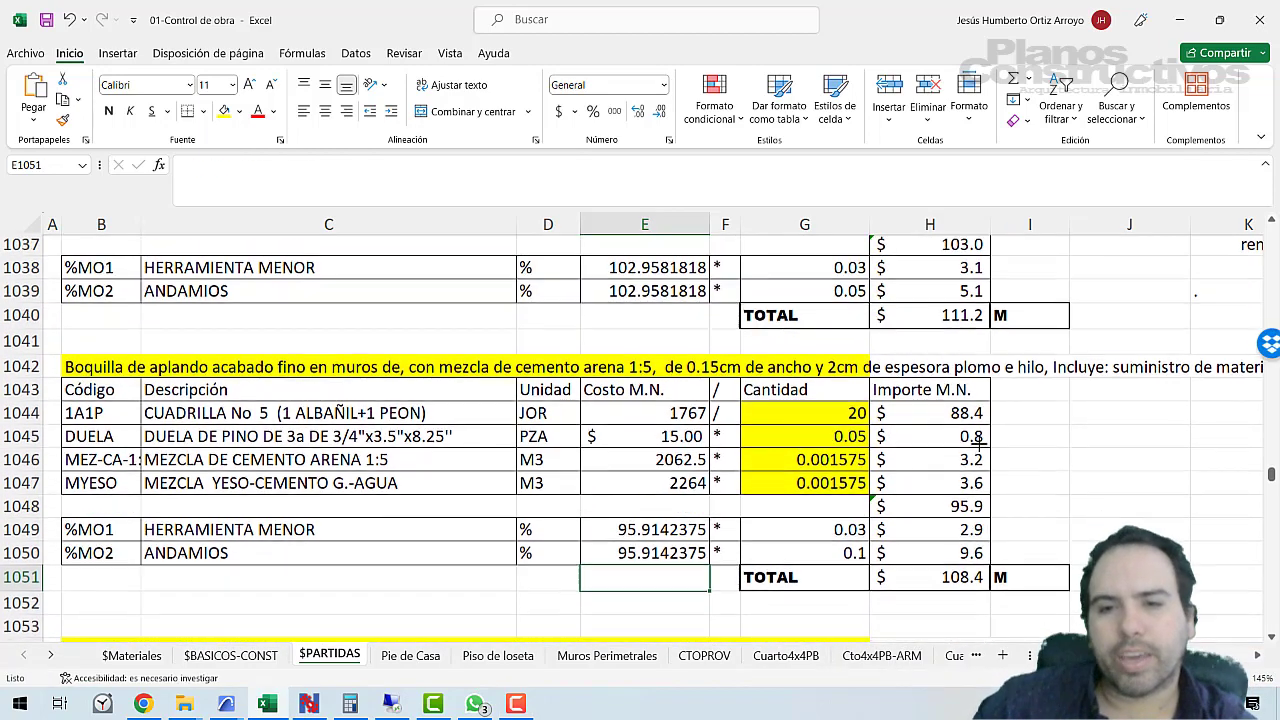
Check the combined boquilla total in H1051 and switch to the house's 3D view in Archicad.
left_click(966, 578)
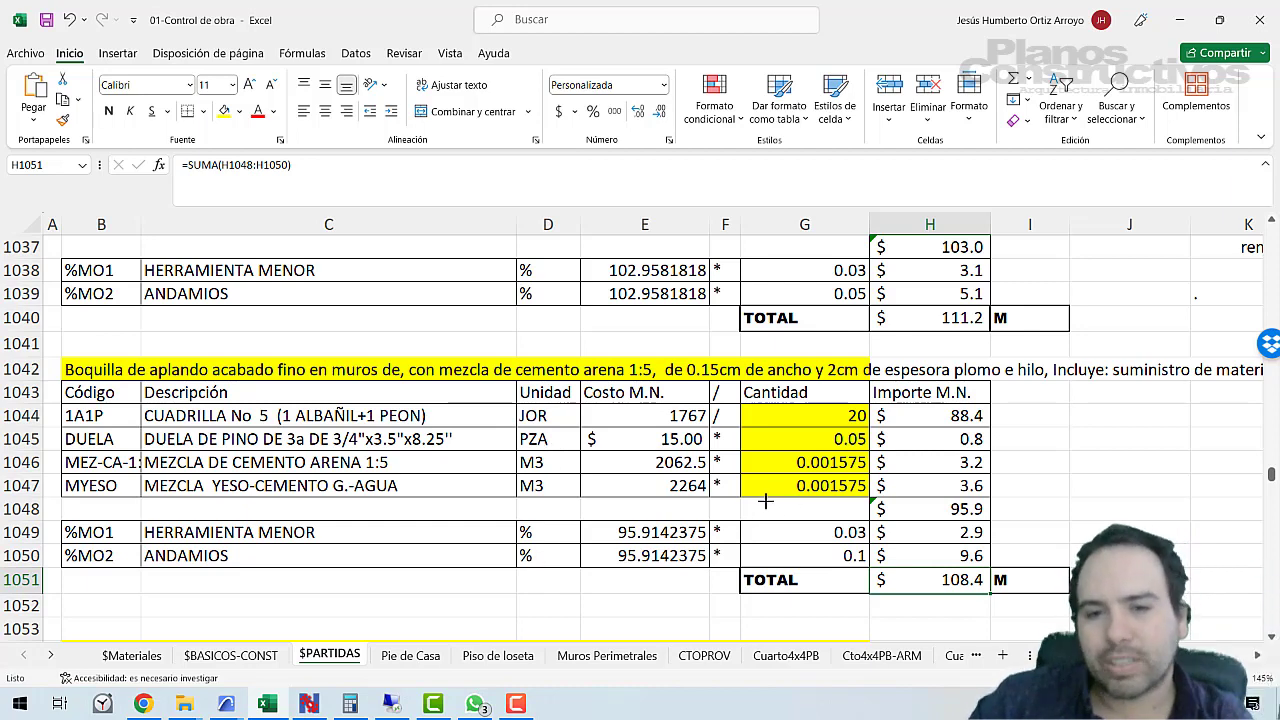
left_click(228, 705)
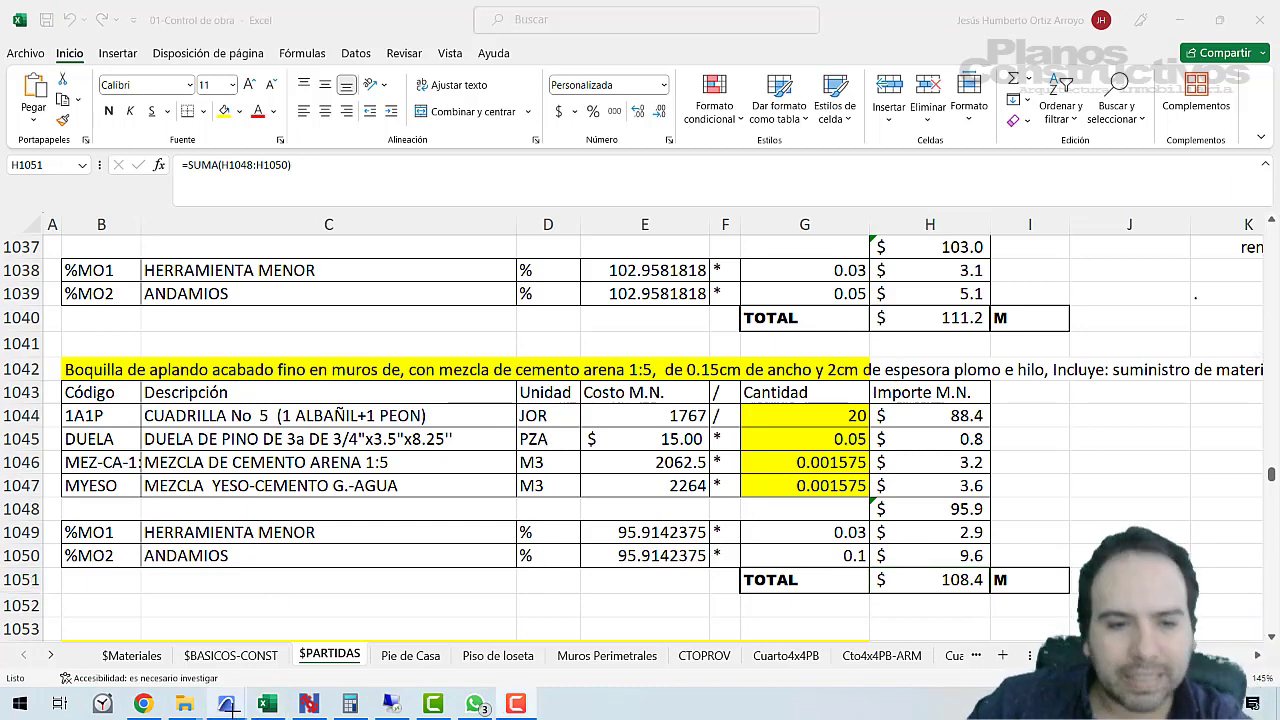
left_click(246, 675)
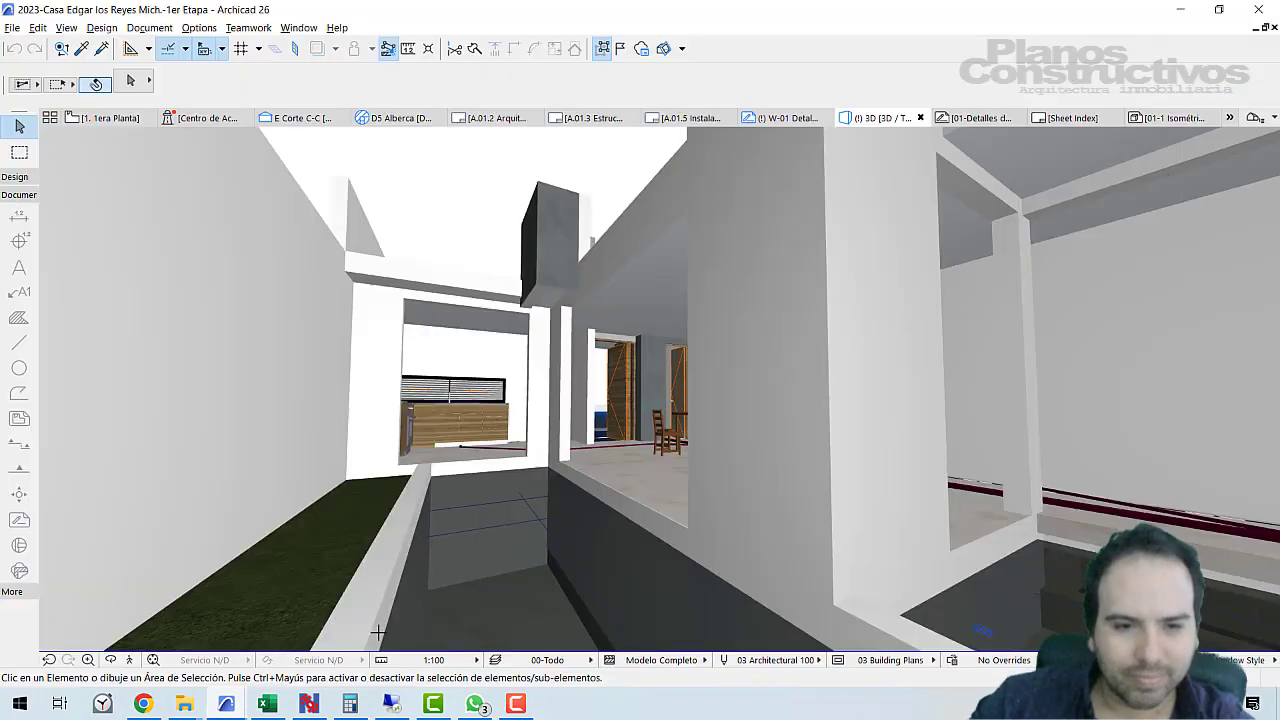
Walk through the 3D model from the exterior into the dining area to view its ceiling.
left_click(129, 660)
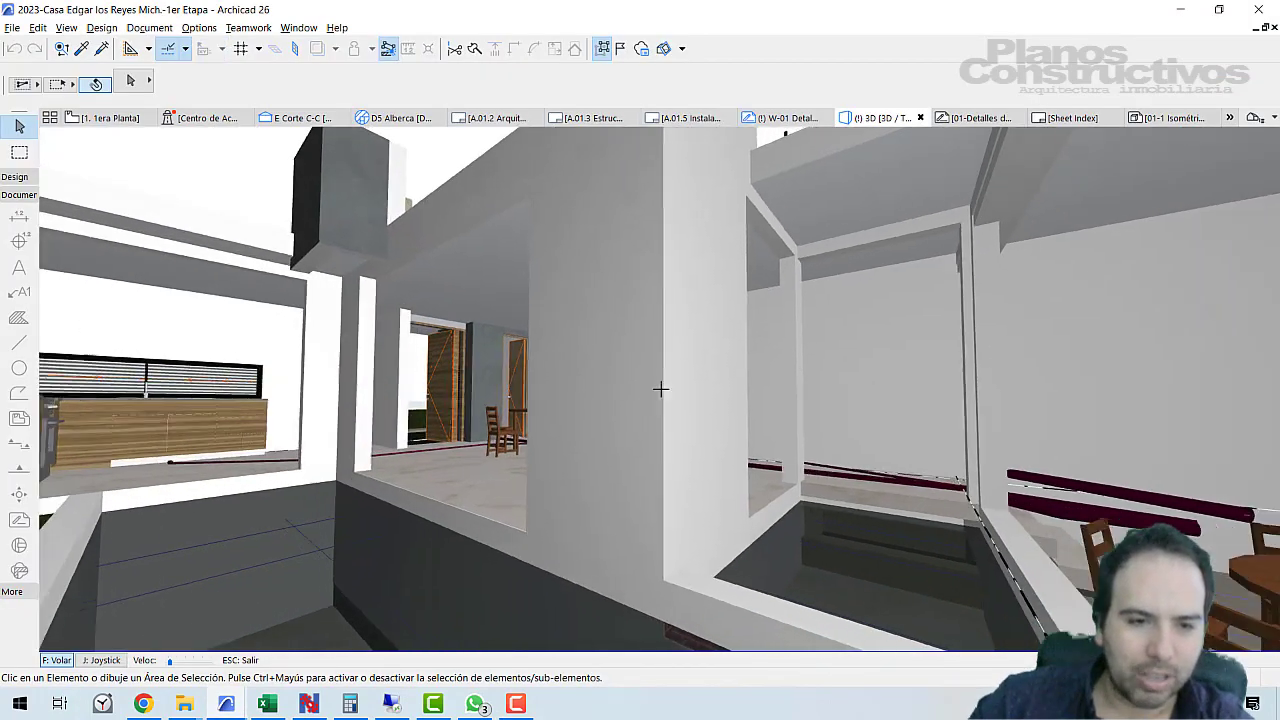
key("Up")
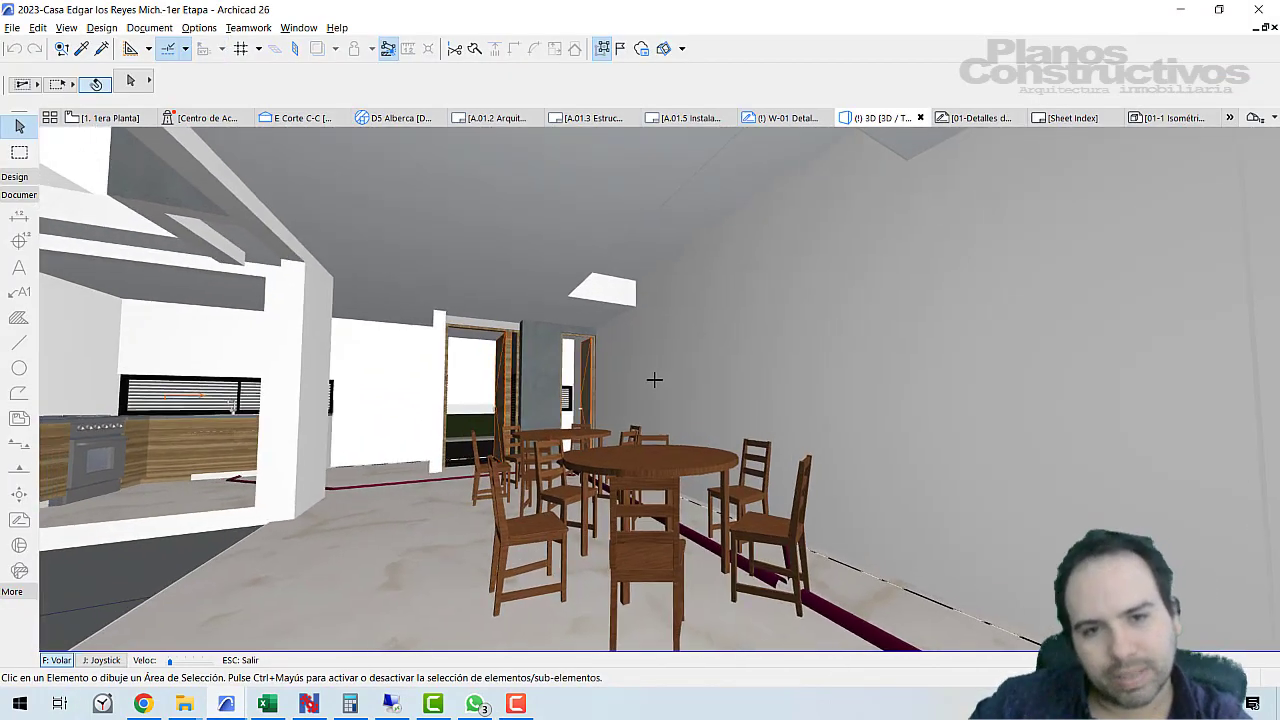
key("Escape")
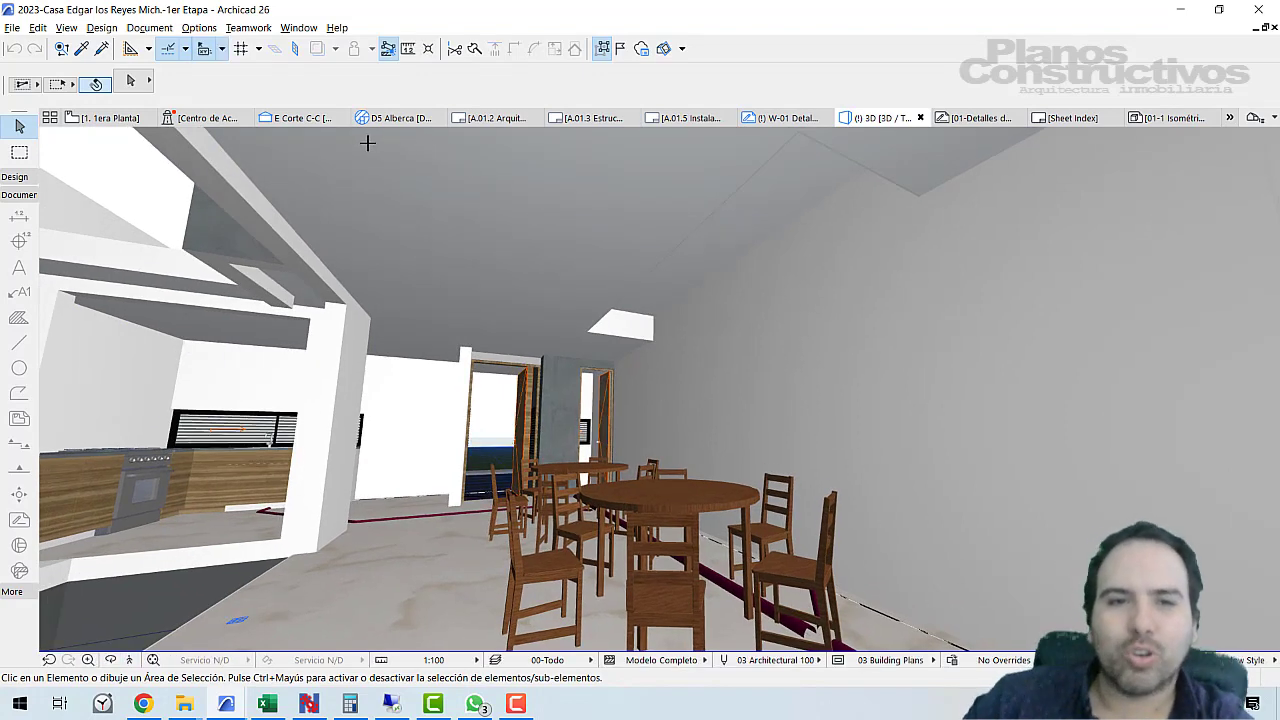
Outline and hatch the ceiling area above the dining tables in yellow and mark its edges in red.
mouse_move(380, 143)
left_mouse_down()
mouse_move(402, 287)
mouse_move(530, 304)
mouse_move(653, 312)
mouse_move(794, 191)
mouse_move(729, 145)
mouse_move(393, 119)
mouse_move(378, 171)
left_mouse_up()
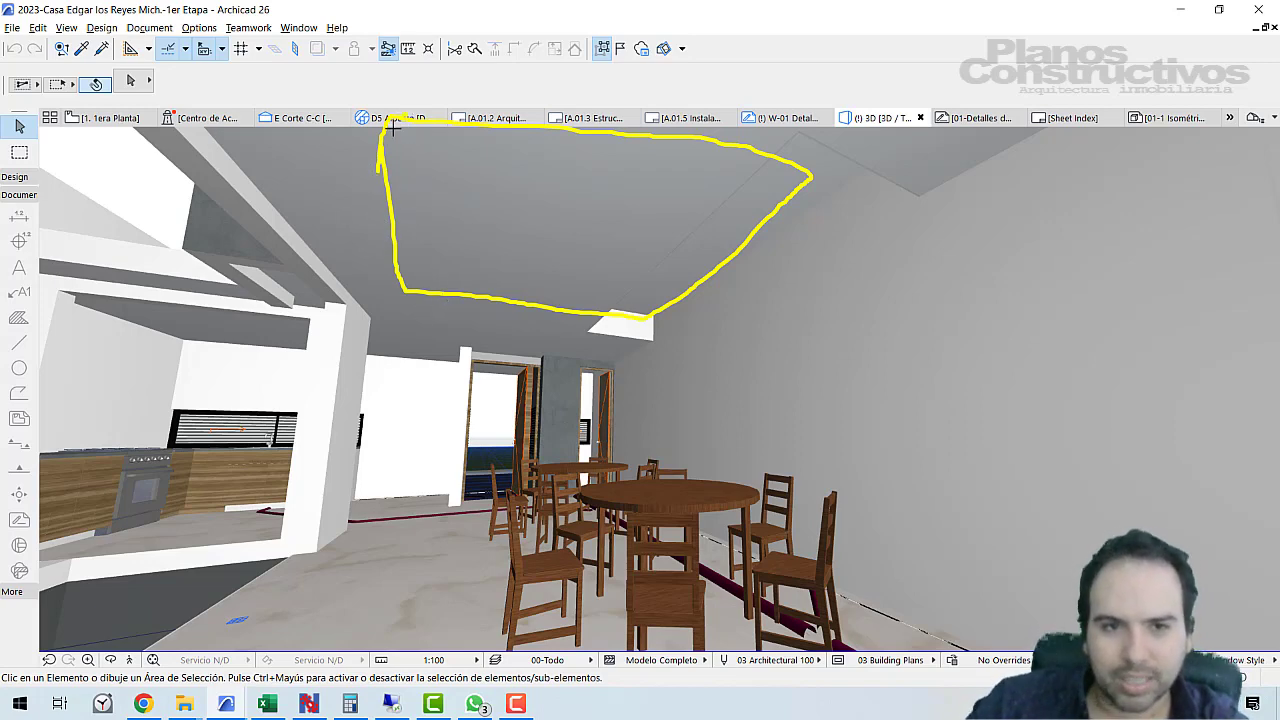
mouse_move(393, 127)
left_mouse_down()
mouse_move(400, 177)
mouse_move(457, 277)
mouse_move(637, 316)
left_mouse_up()
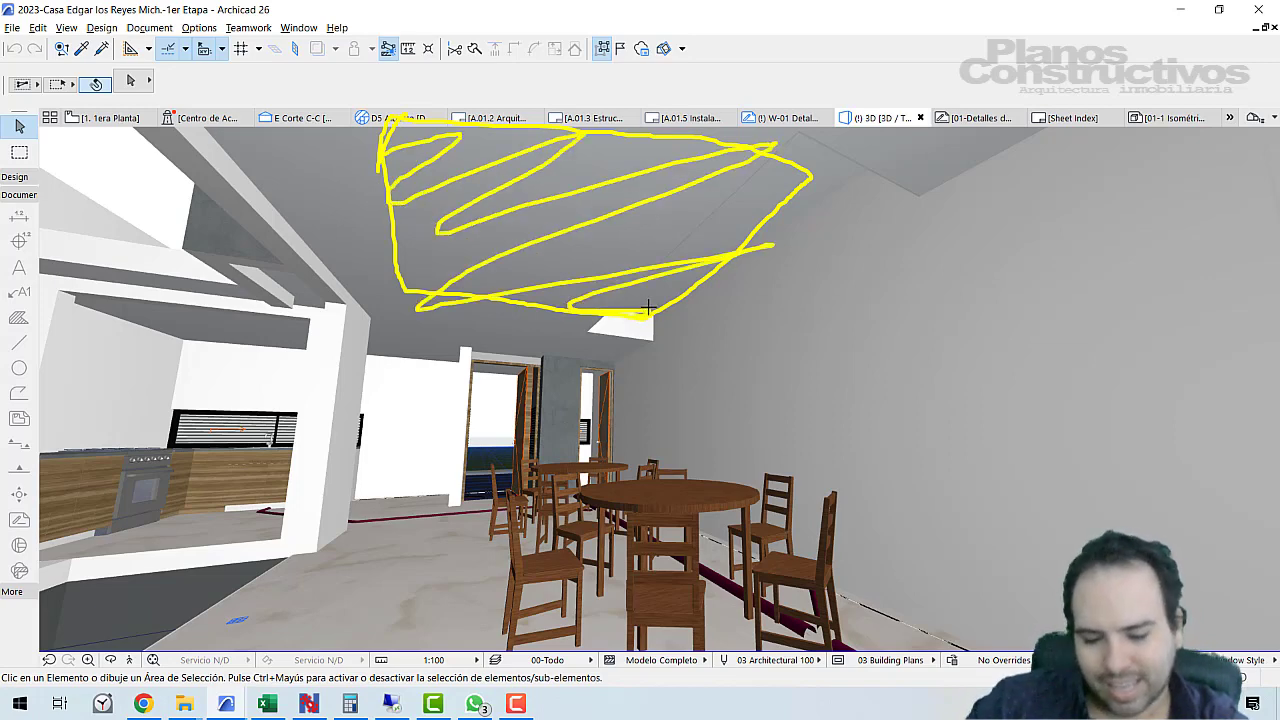
key("r")
mouse_move(360, 125)
left_mouse_down()
mouse_move(380, 183)
mouse_move(385, 290)
mouse_move(450, 310)
mouse_move(645, 325)
mouse_move(812, 172)
left_mouse_up()
mouse_move(422, 112)
left_mouse_down()
mouse_move(820, 151)
mouse_move(810, 193)
mouse_move(678, 322)
mouse_move(721, 255)
left_mouse_up()
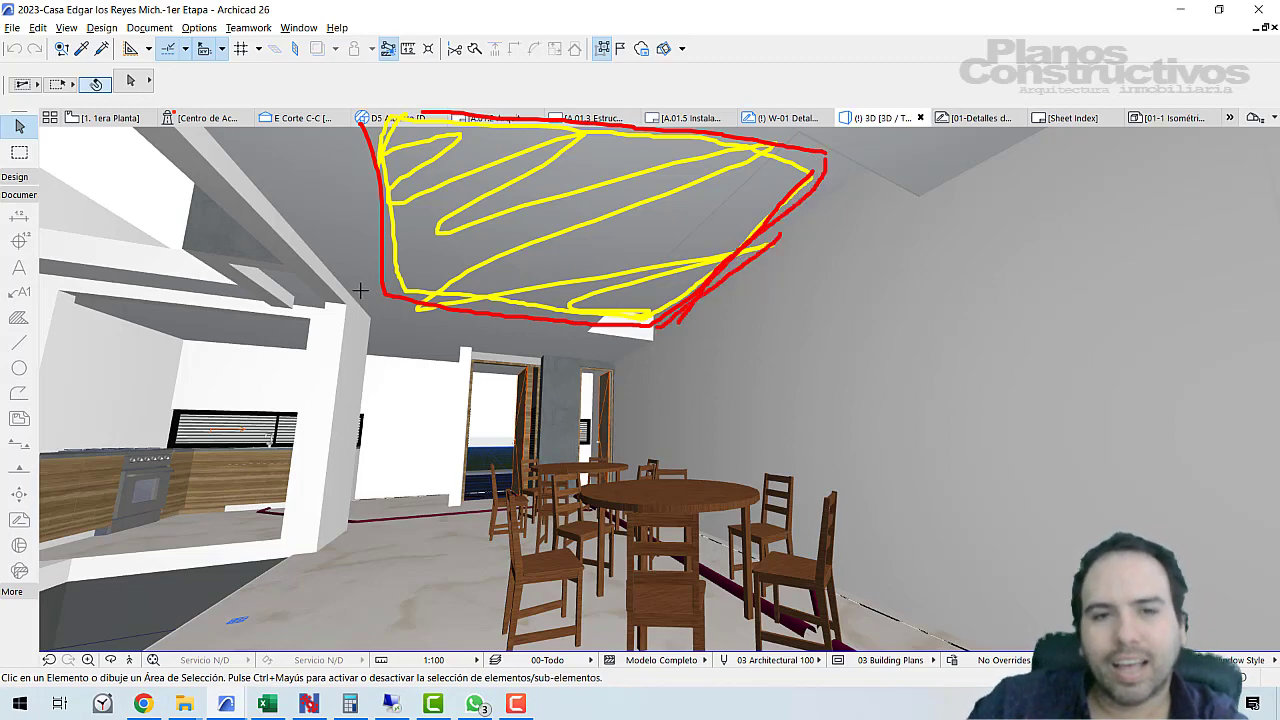
left_click_drag(370, 290, 336, 131)
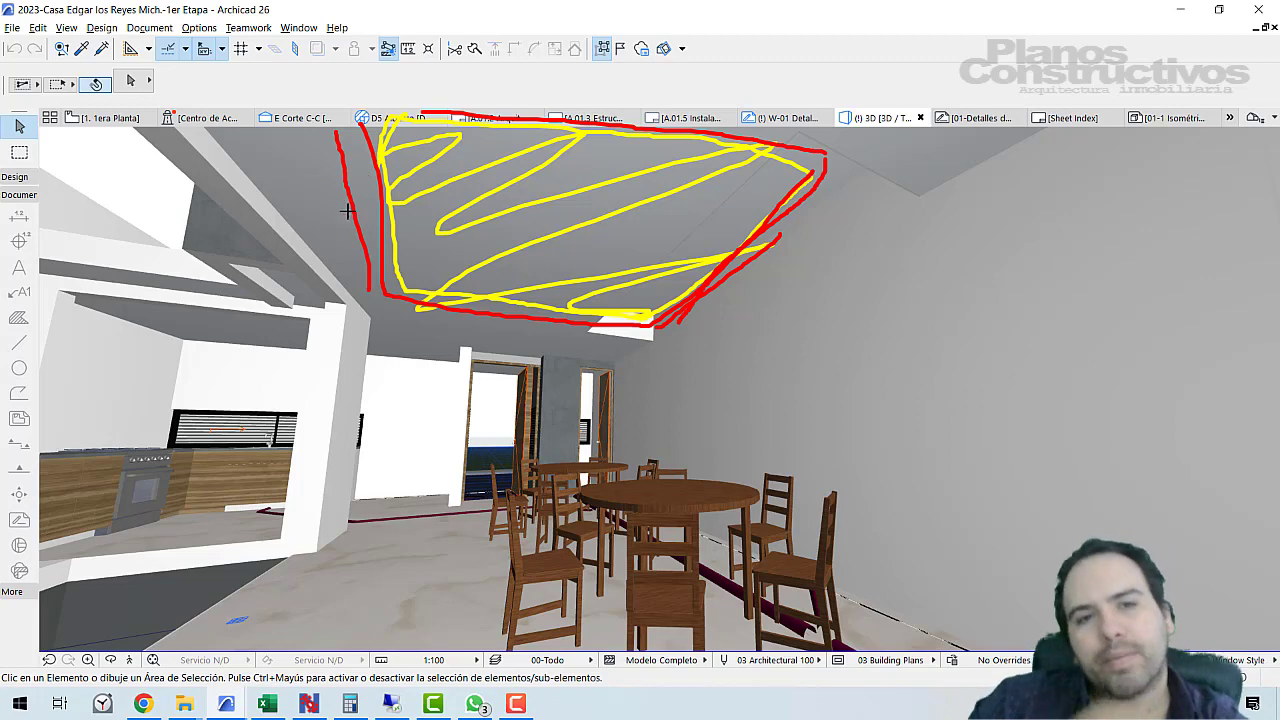
Draw three green lines across the marked ceiling and a green outline around it, and clear all the annotations.
left_click_drag(254, 163, 735, 206)
left_click_drag(260, 212, 777, 253)
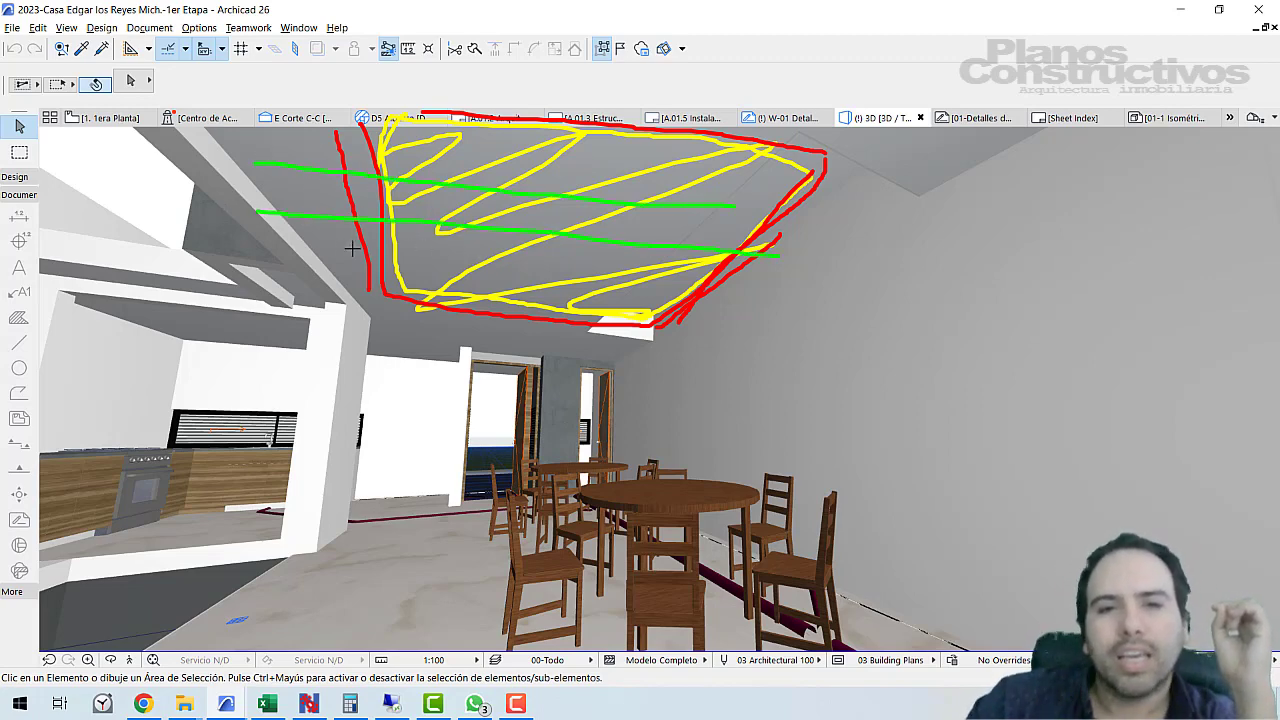
left_click_drag(398, 252, 735, 287)
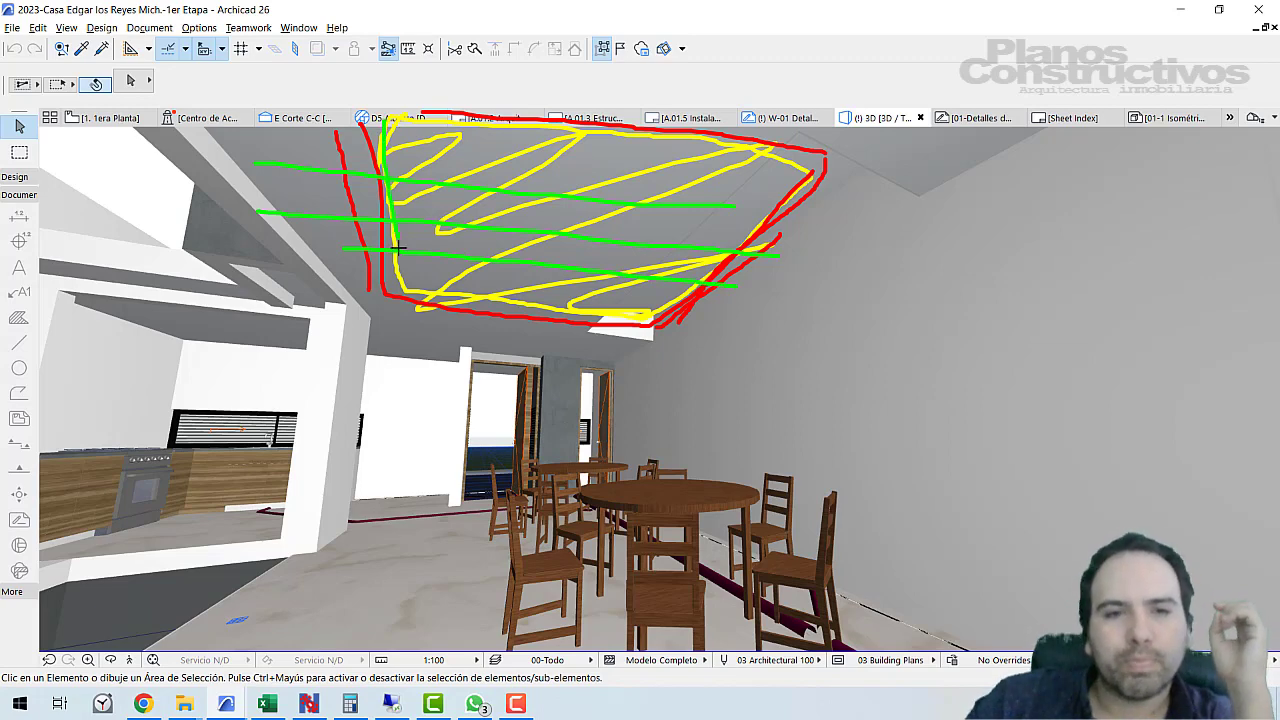
mouse_move(420, 307)
left_mouse_down()
mouse_move(615, 326)
mouse_move(746, 223)
mouse_move(782, 150)
mouse_move(416, 108)
left_mouse_up()
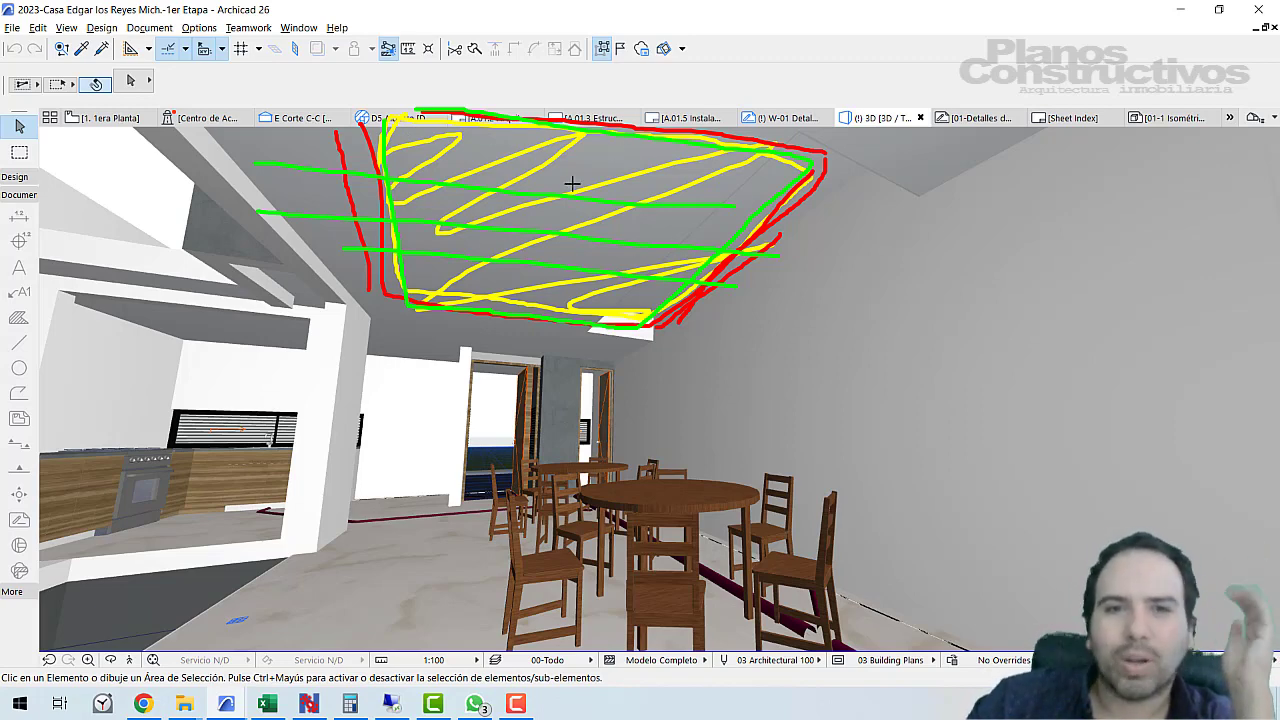
key("Escape")
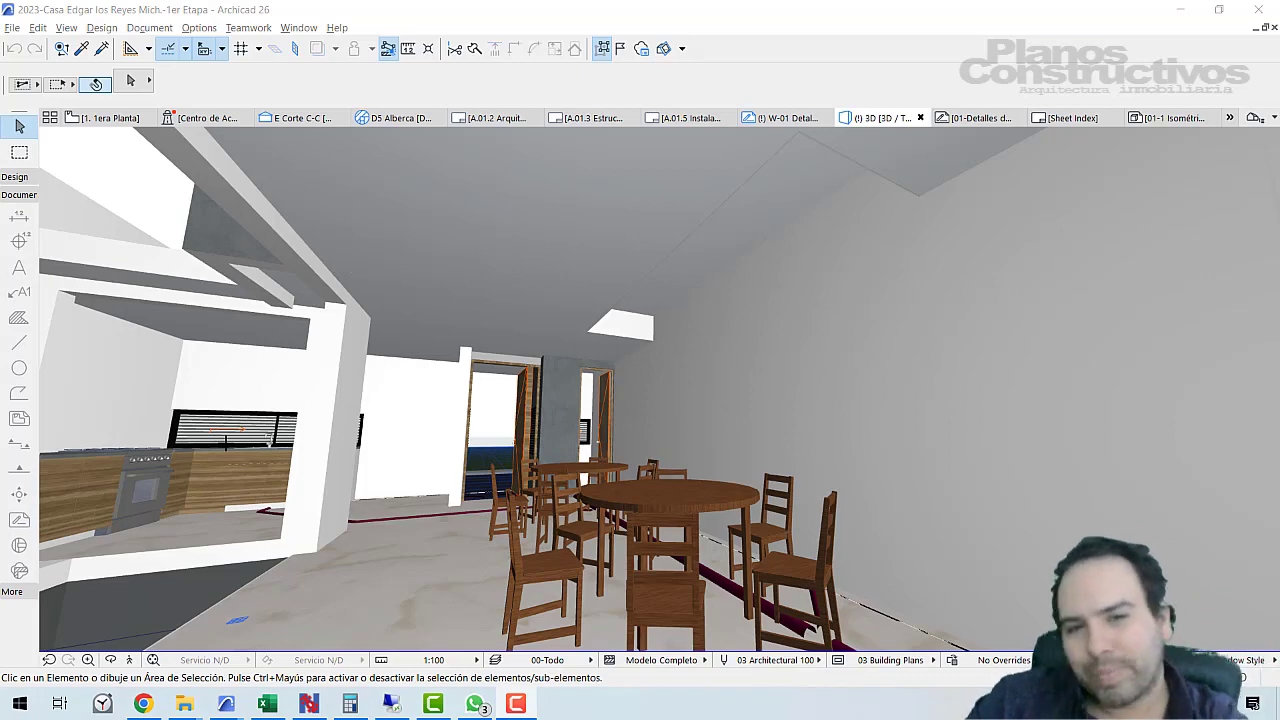
Walk through the dining area and turn around to examine the walls, ceiling and openings towards the patio.
left_click(129, 660)
key("w")
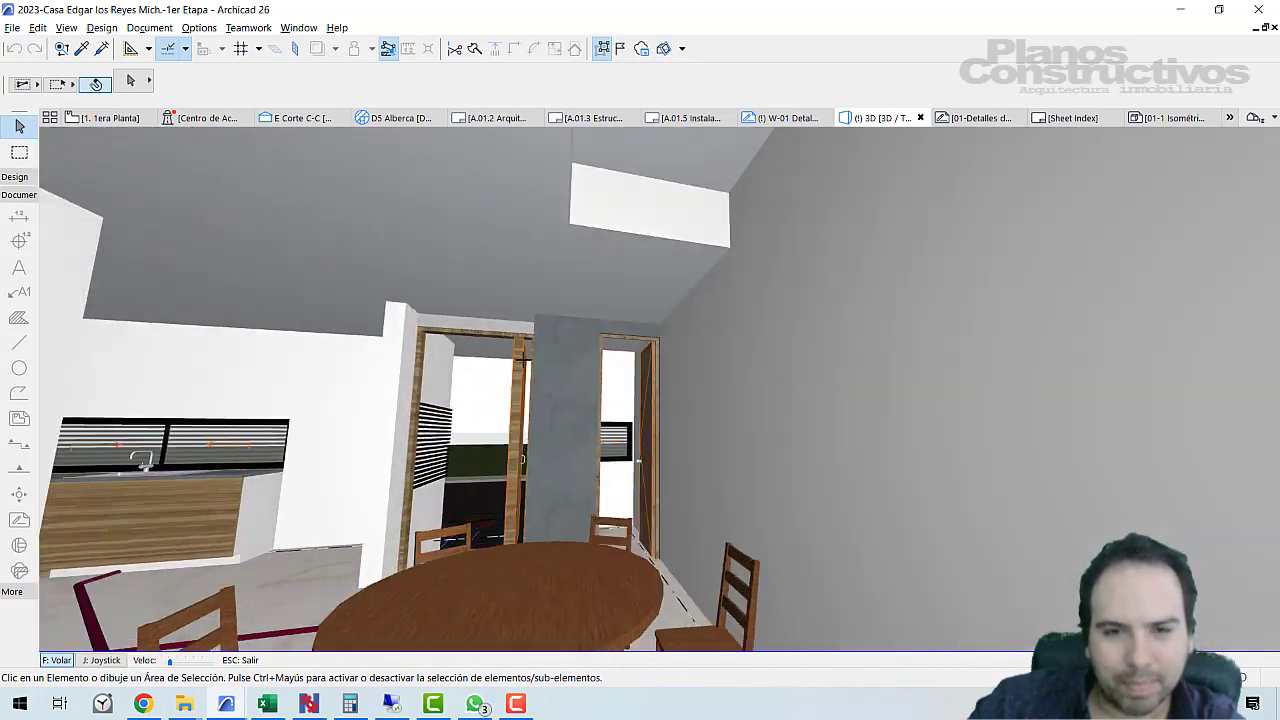
key("Left")
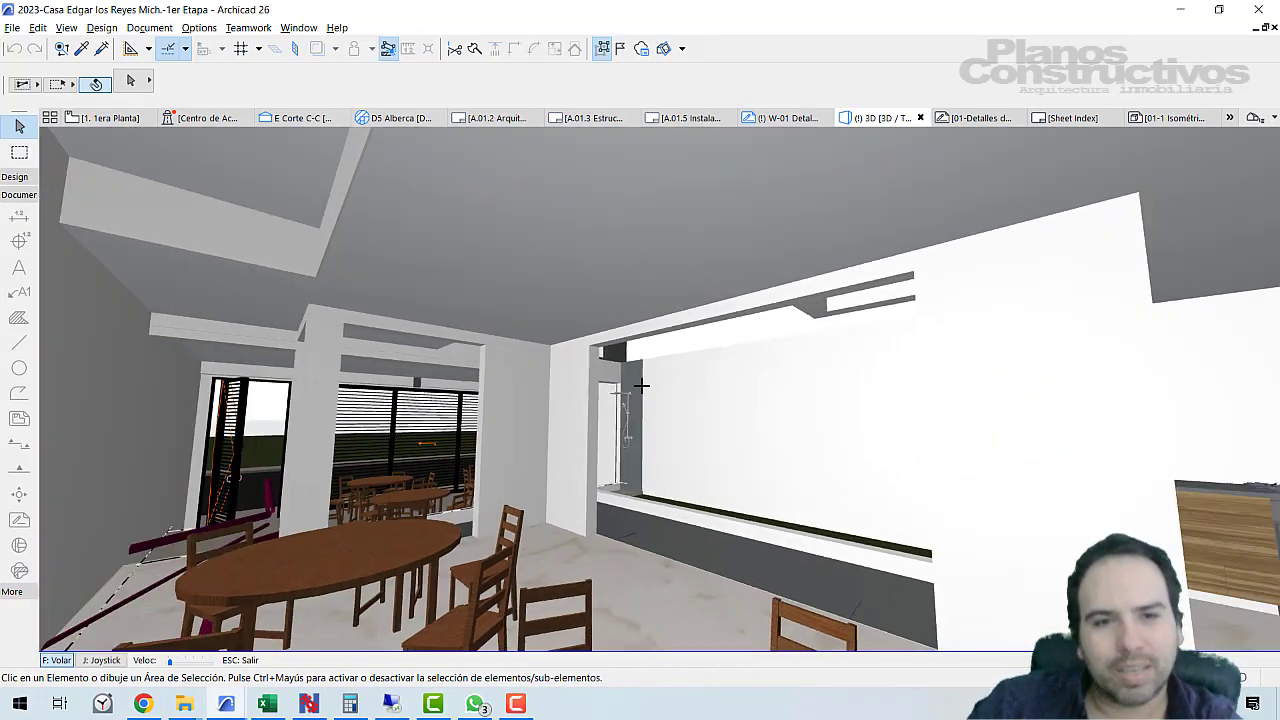
key("Down")
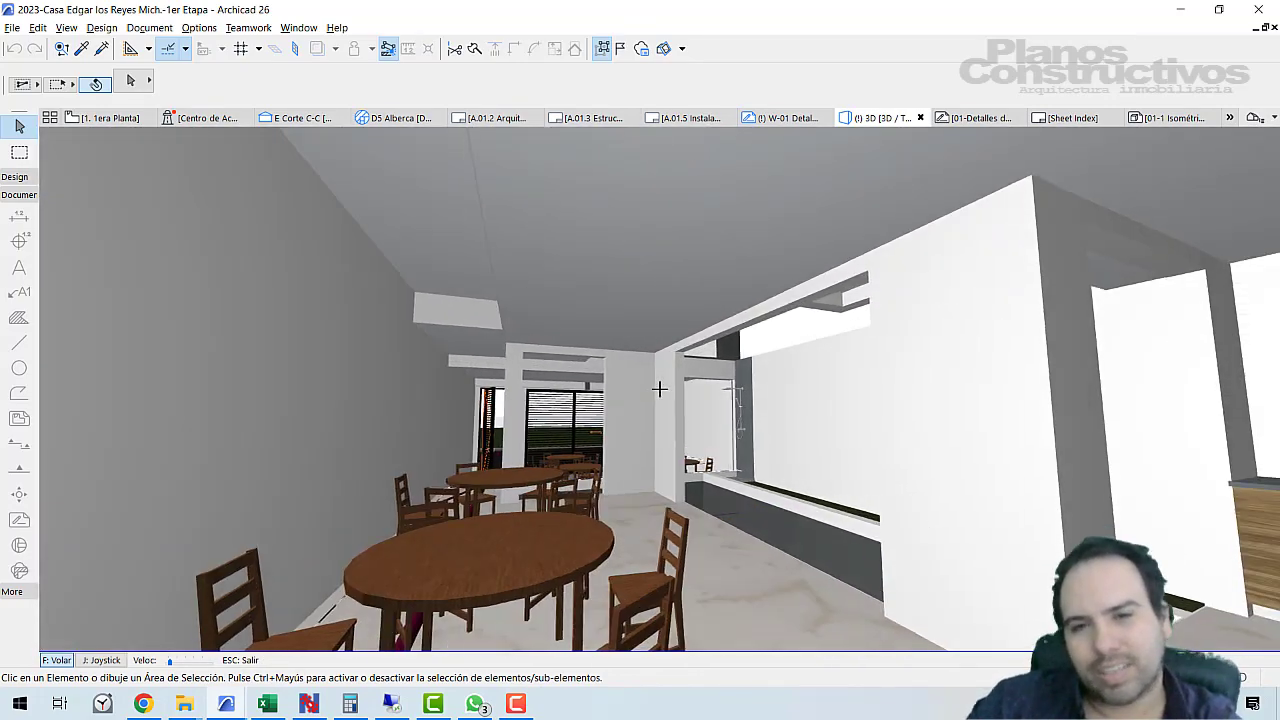
key("Up")
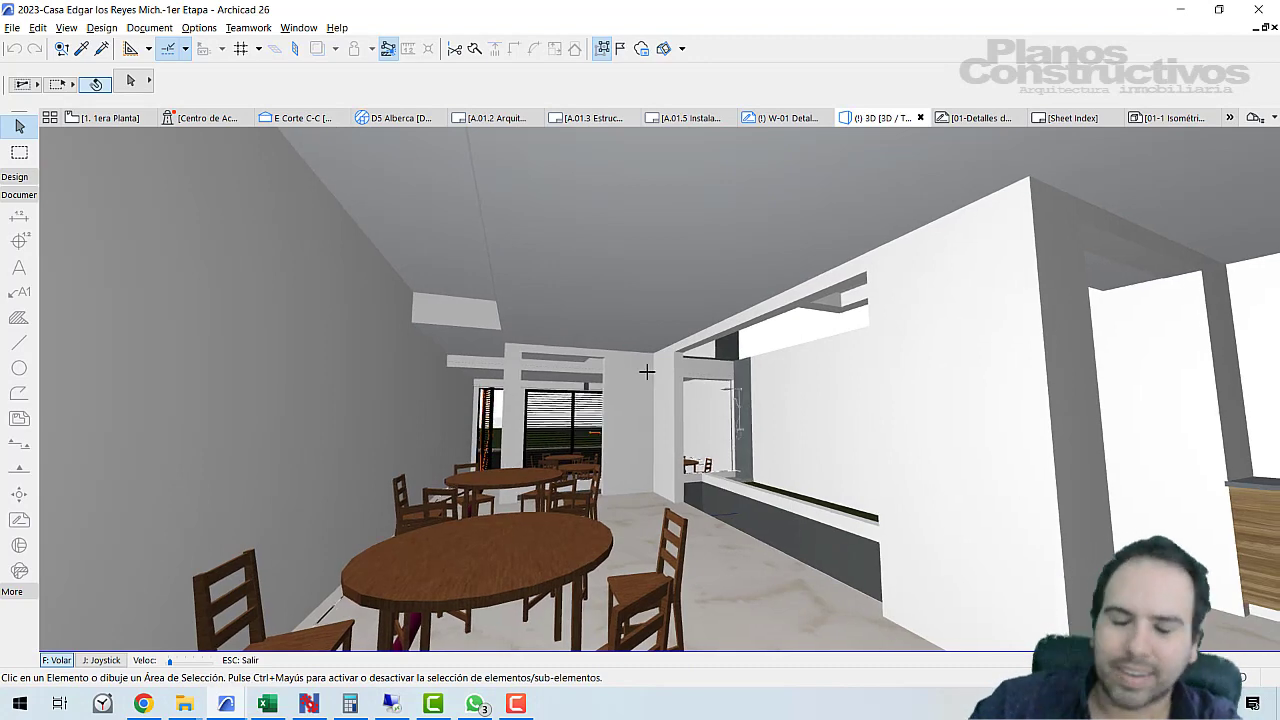